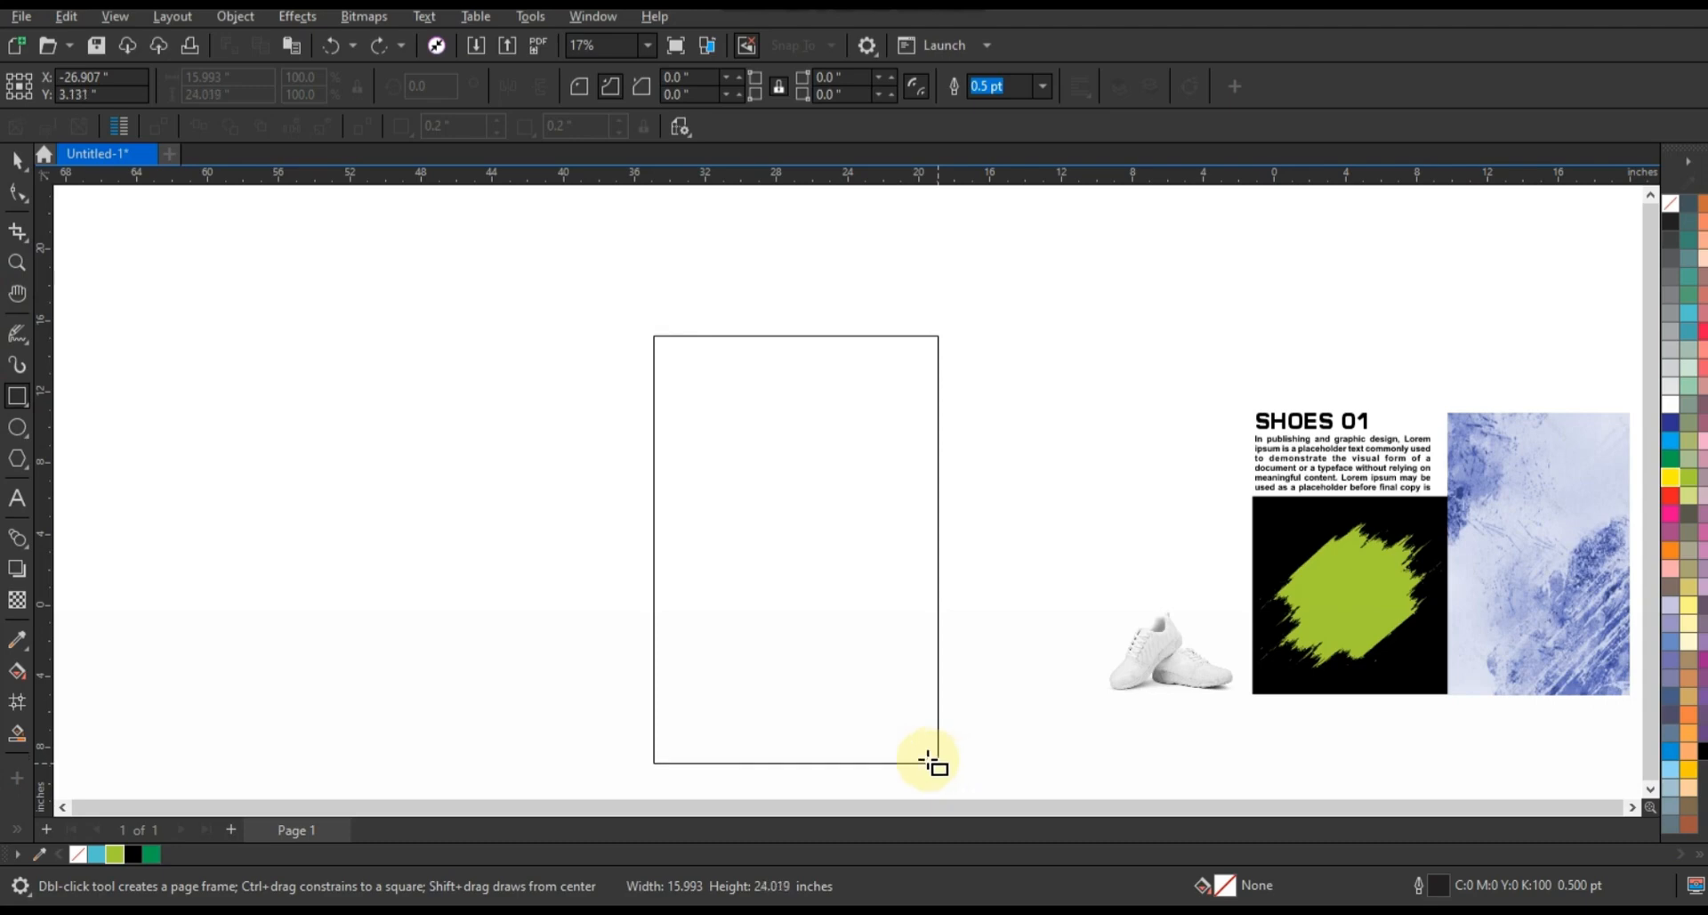
Step: Extend the portrait rectangle slightly upward and cover it with the blue grunge texture, scaled to about 16.4 × 24.7 in
left_click(21, 185)
left_click_drag(797, 329, 797, 323)
left_click(1056, 431)
left_click_drag(1454, 521, 685, 435)
left_click_drag(851, 632, 963, 758)
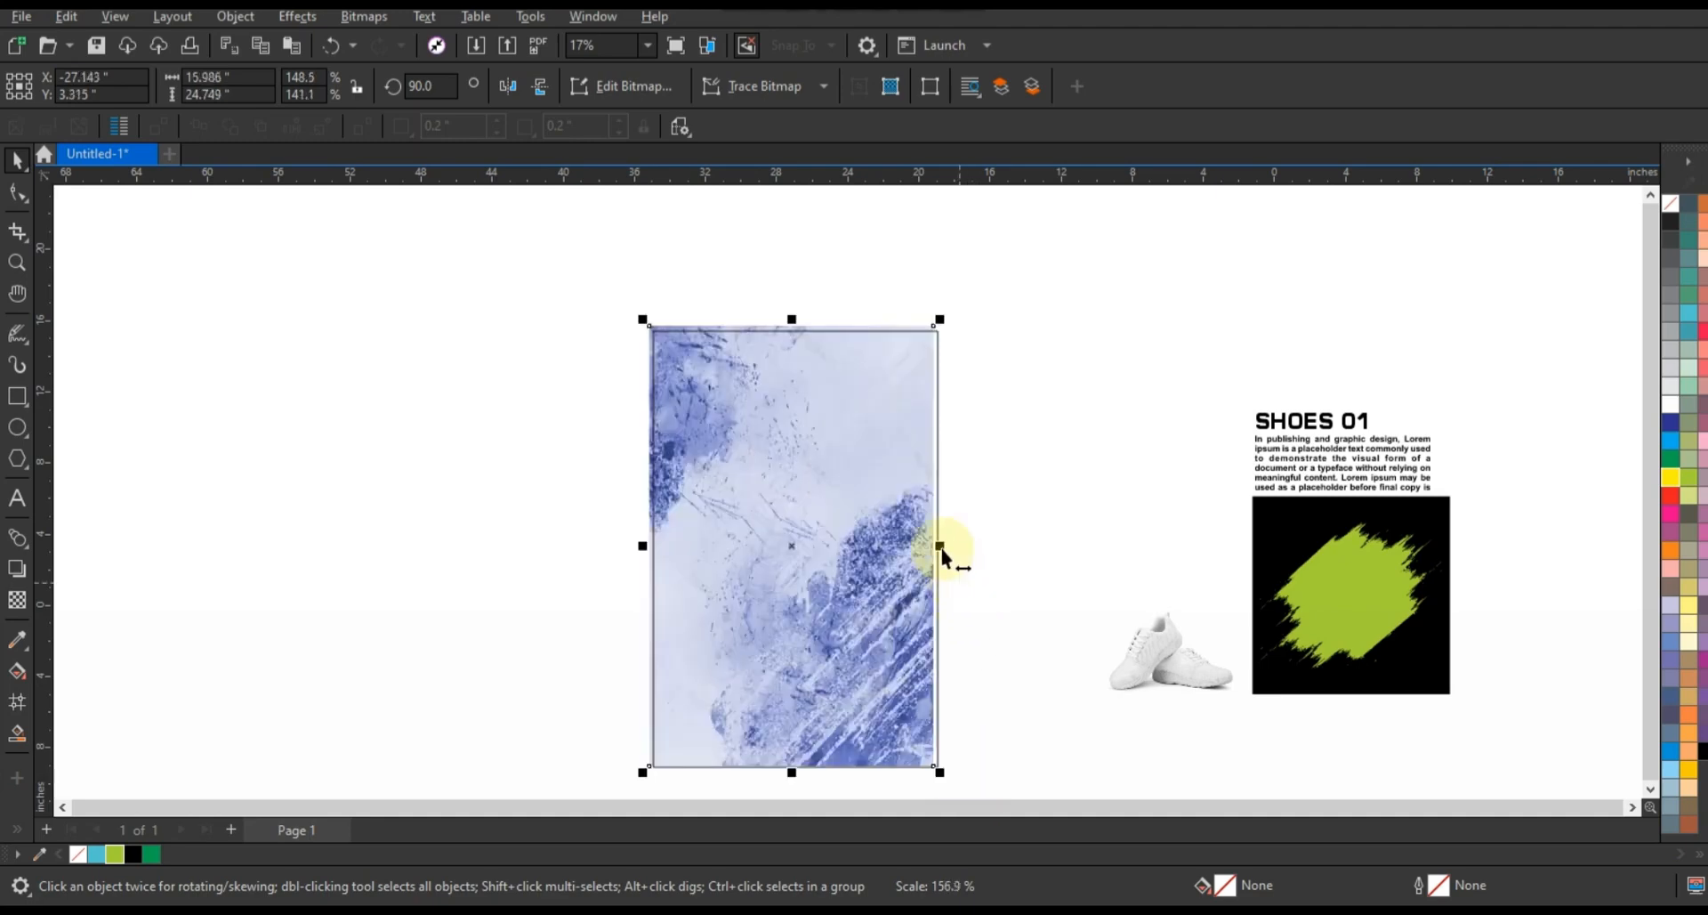
left_click_drag(937, 541, 943, 541)
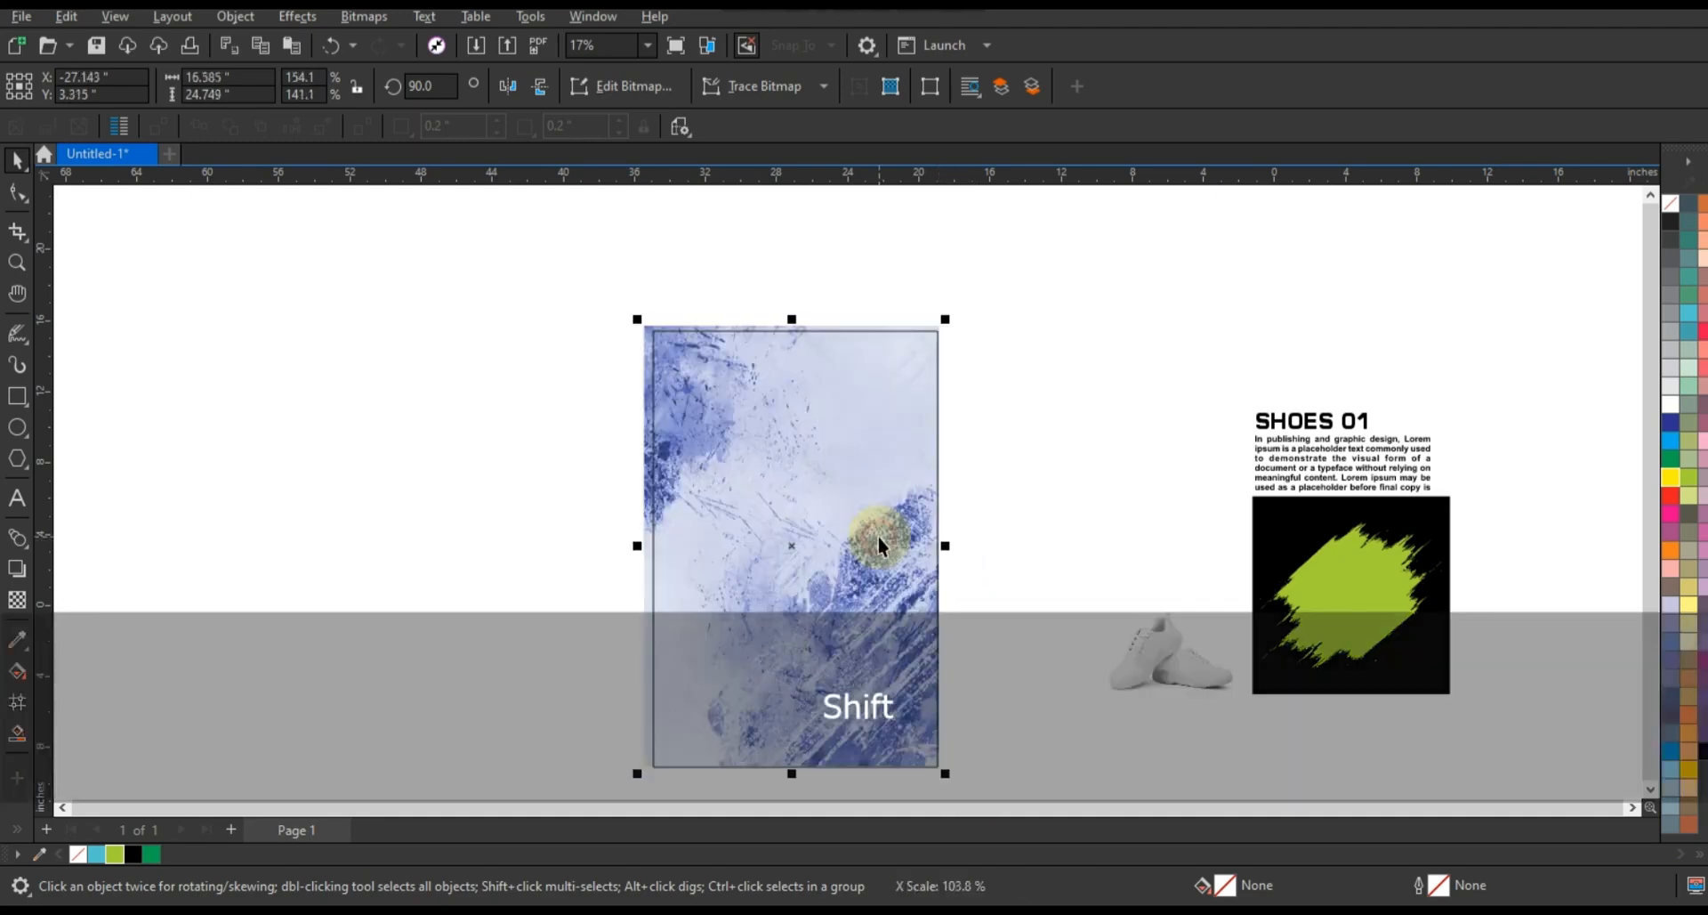
Step: Convert the texture image to an 8-bit grayscale bitmap at 300 dpi with anti-aliasing and a transparent background
key("shift+F2")
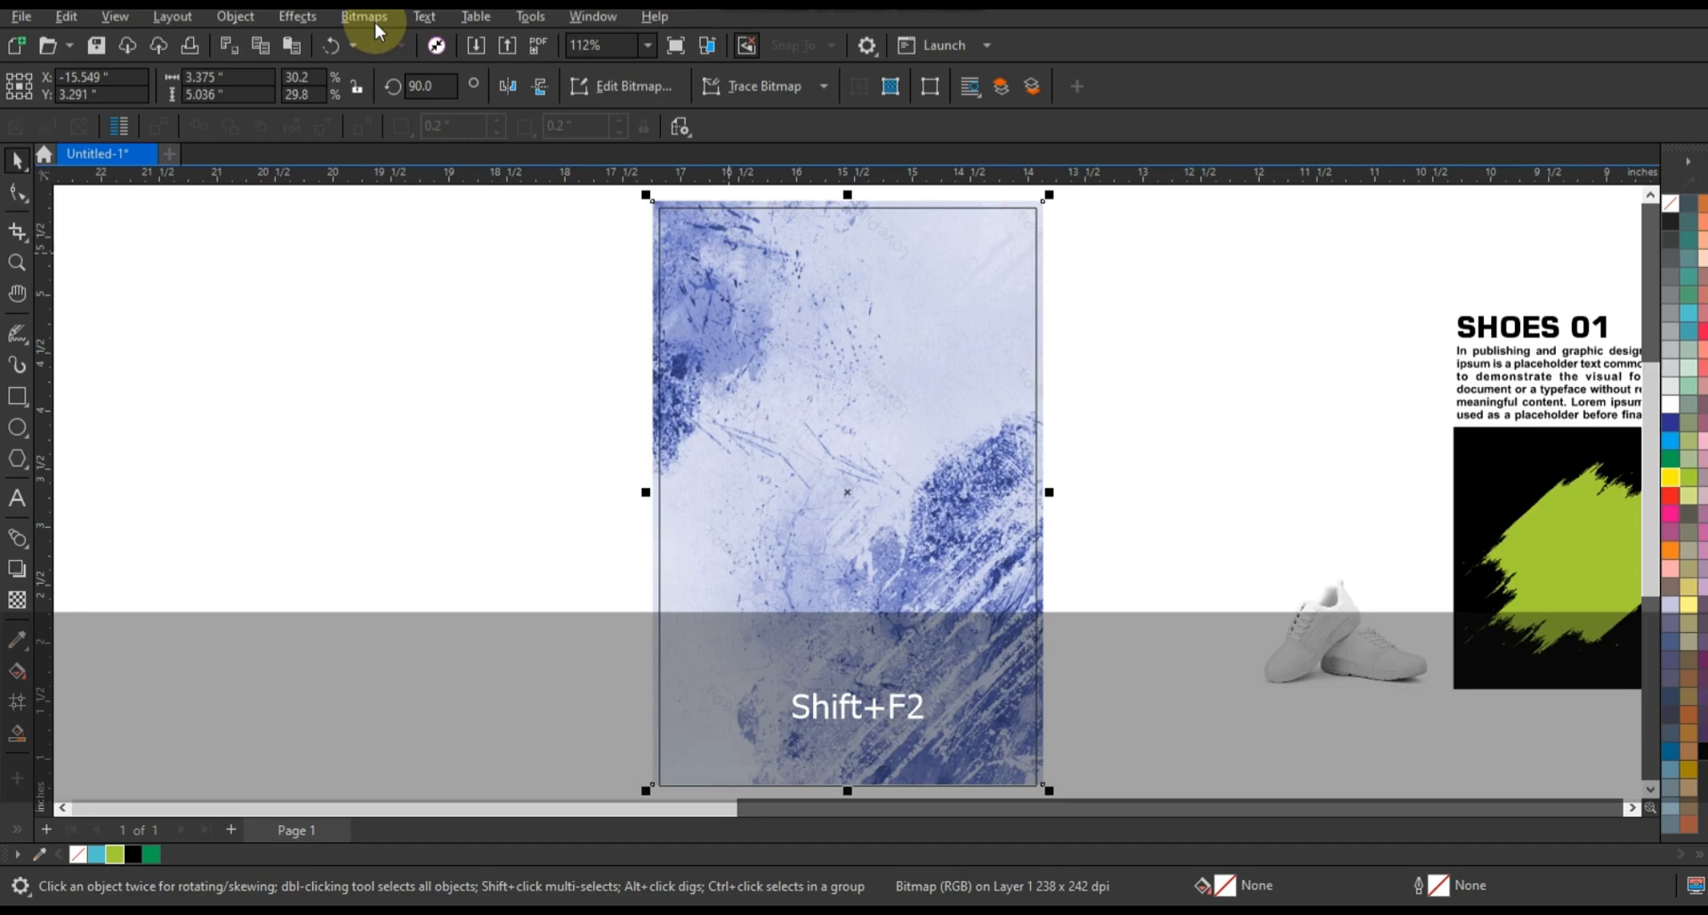
left_click(375, 21)
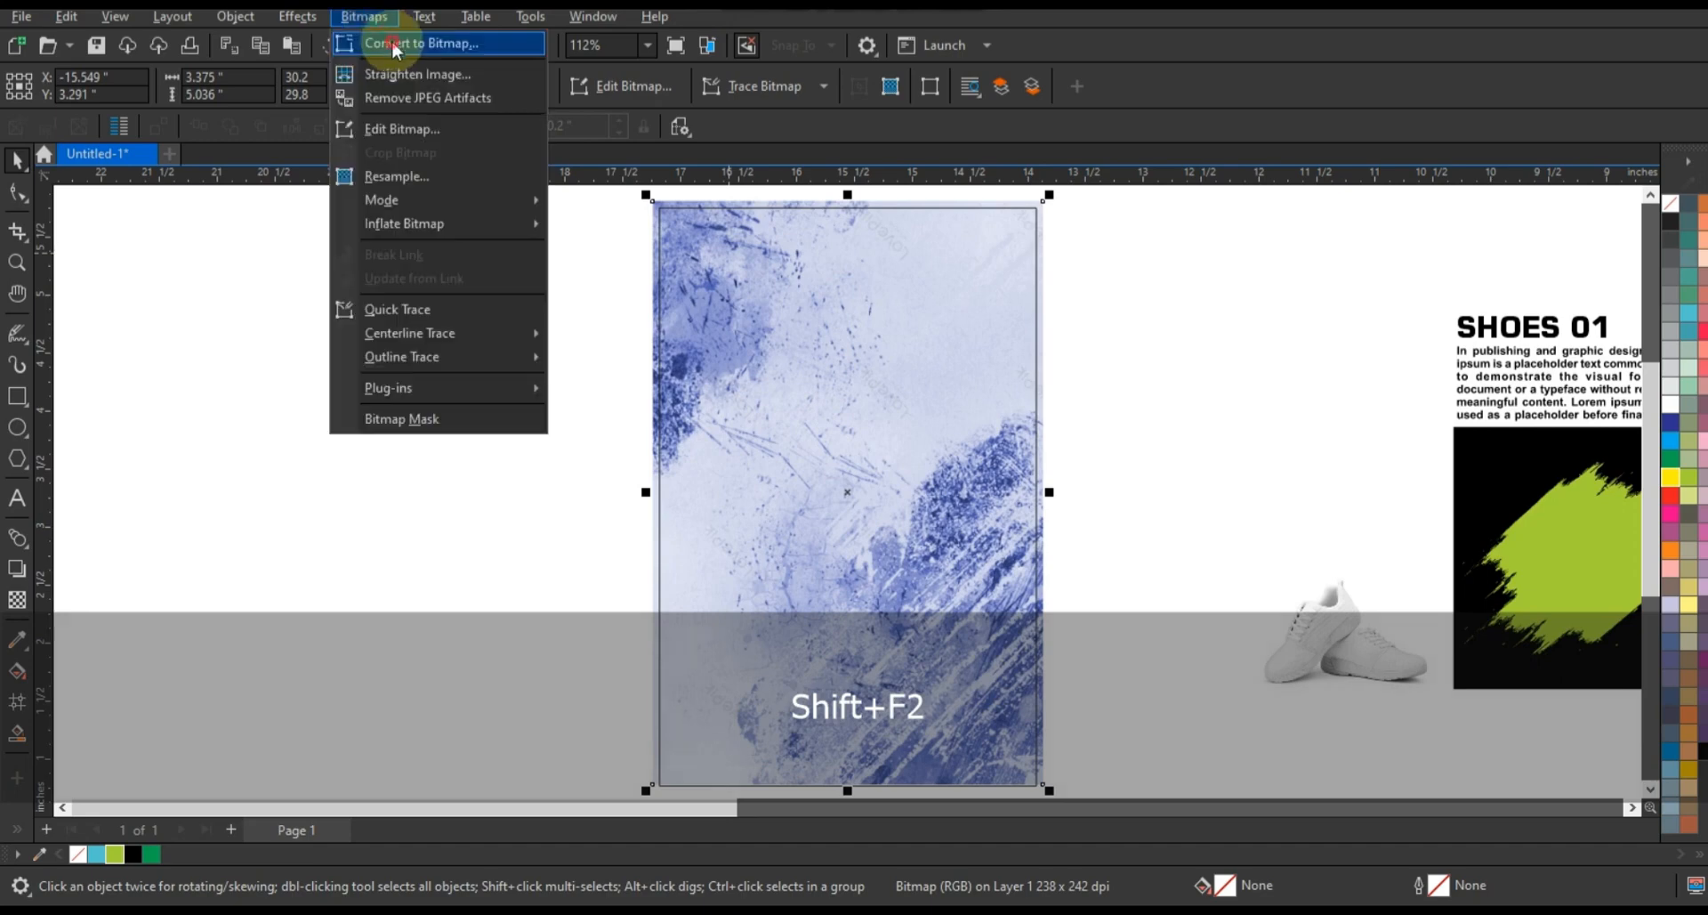
left_click(394, 45)
left_click_drag(923, 306, 1304, 305)
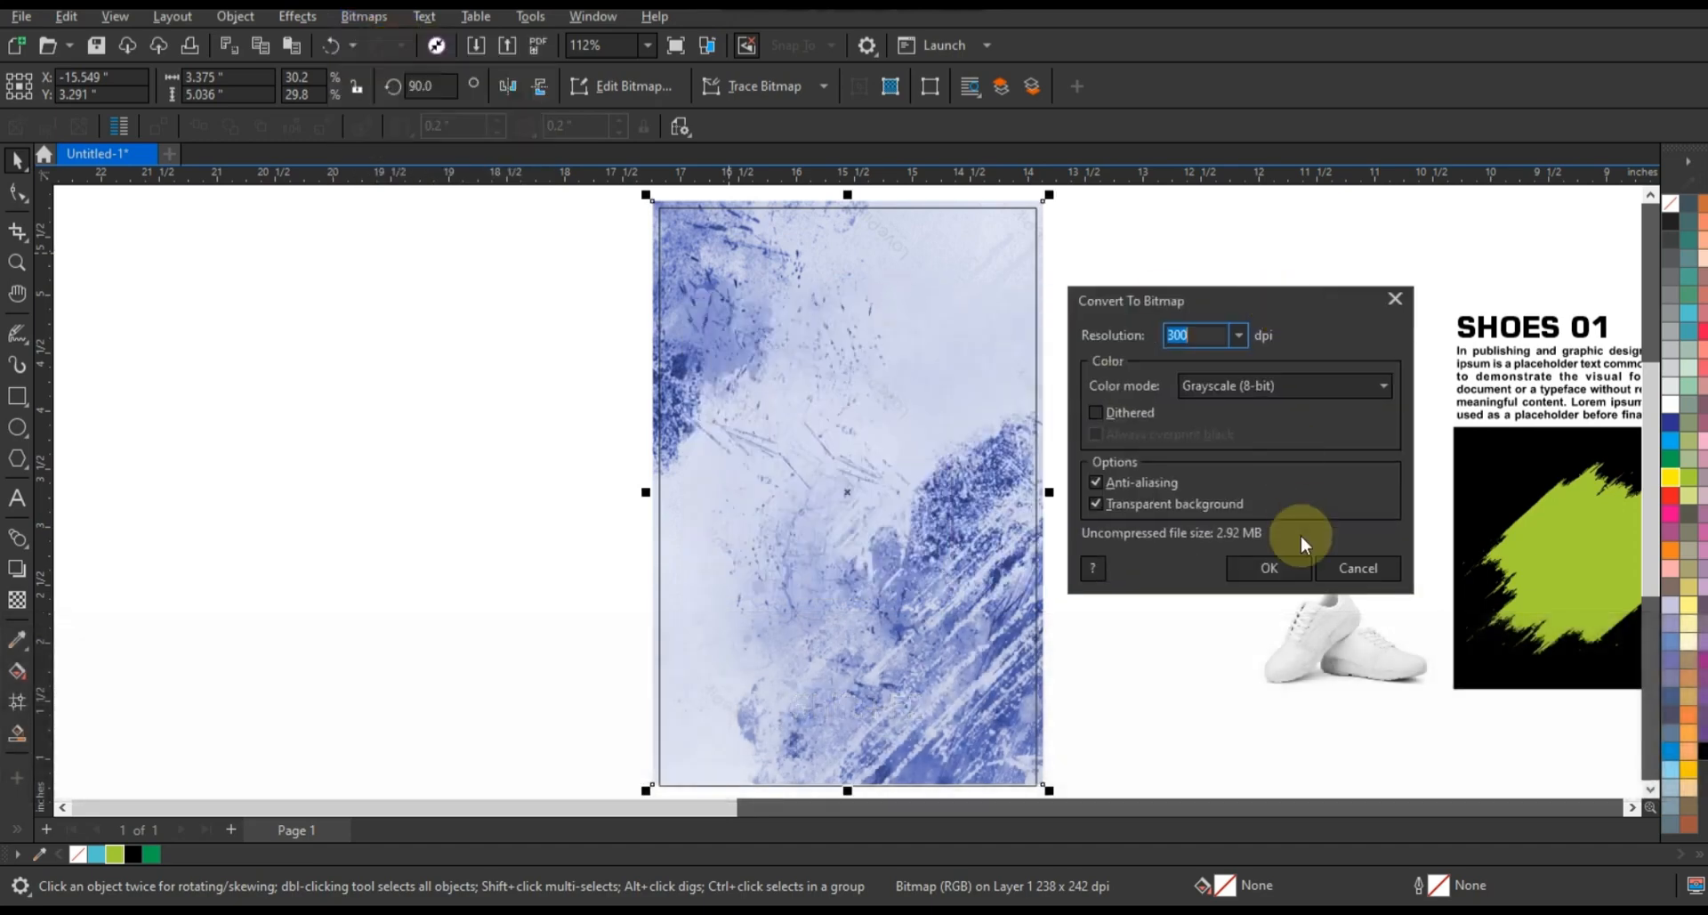
left_click(1277, 567)
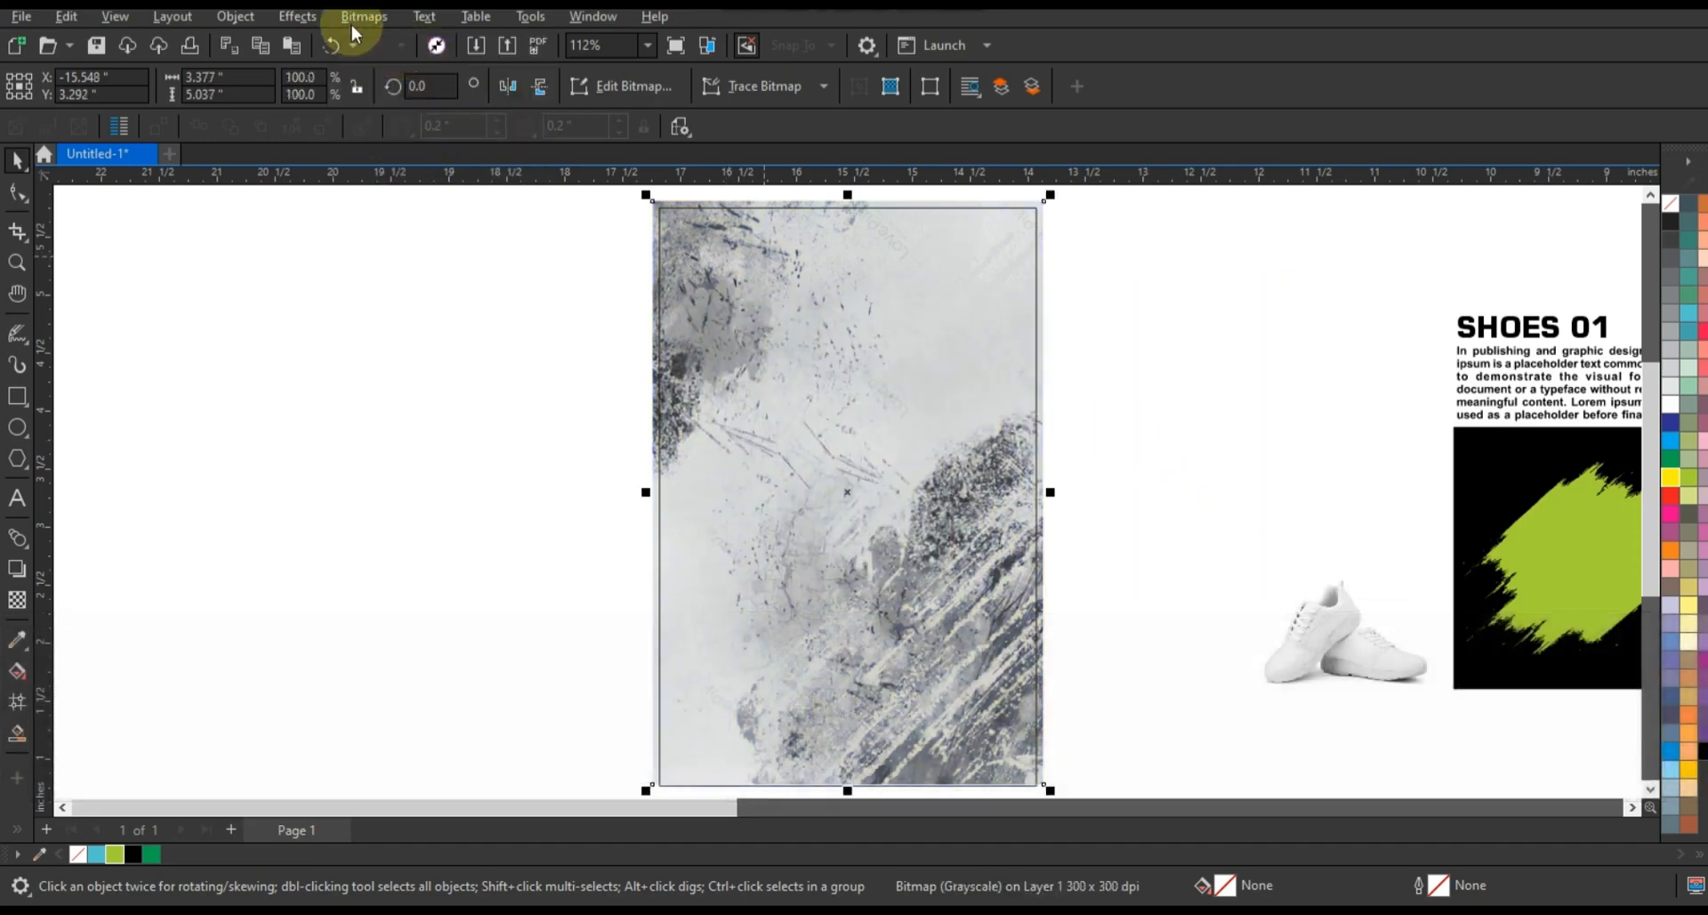
Step: Darken the grayscale texture by applying a Gamma adjustment of 0.61
left_click(297, 16)
mouse_move(442, 75)
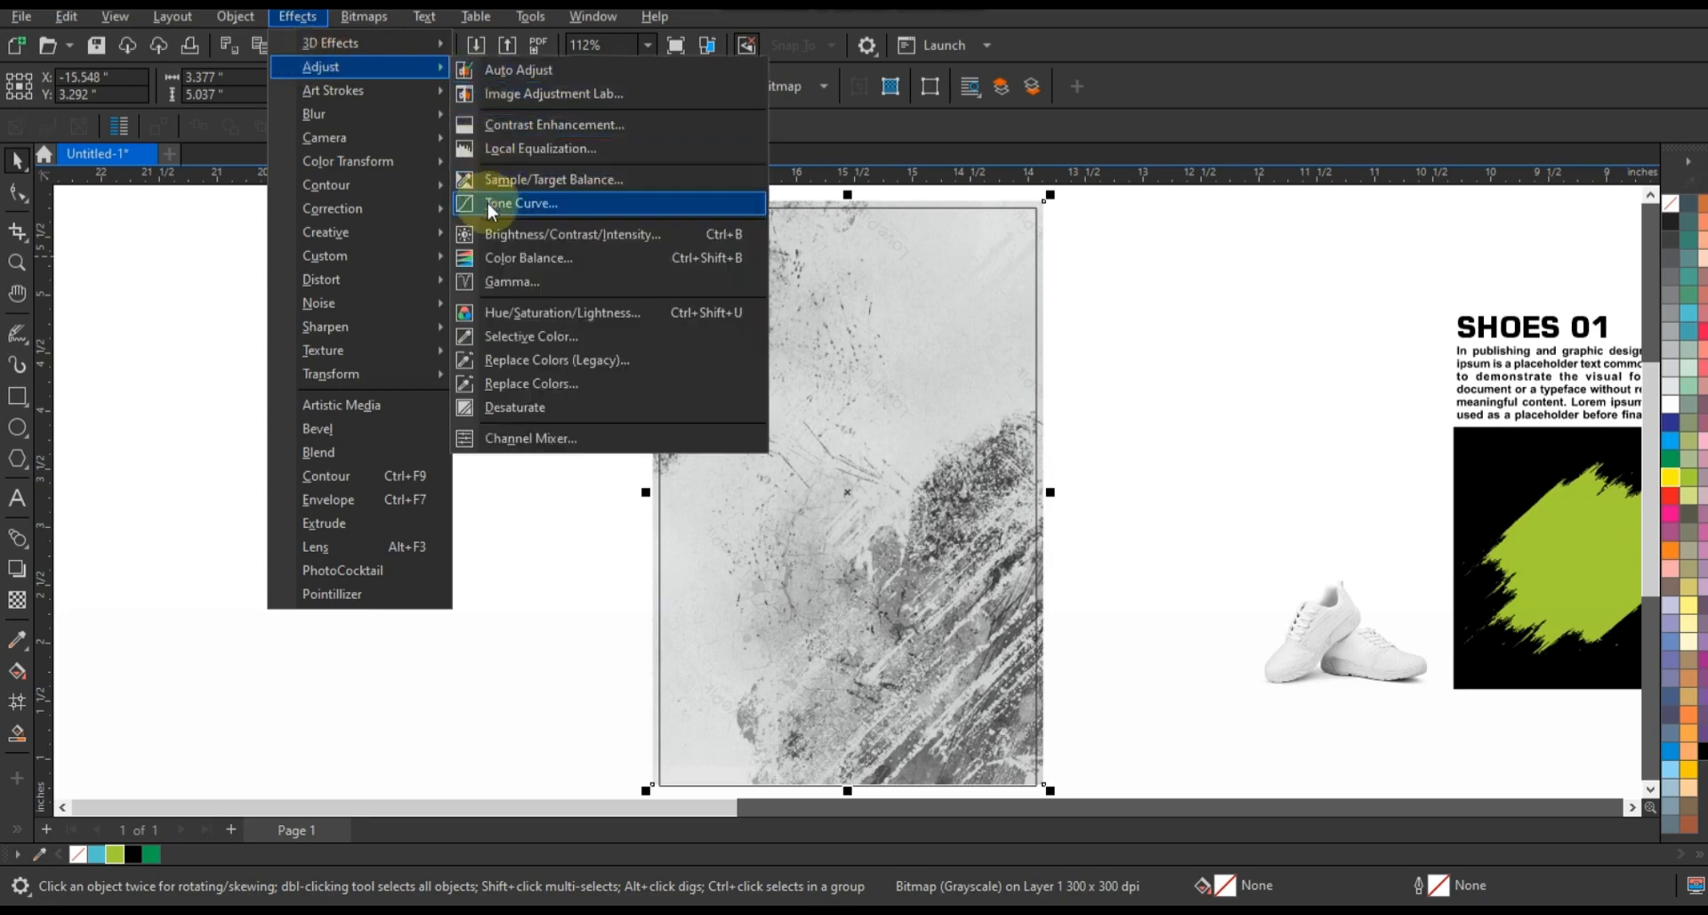
left_click(500, 277)
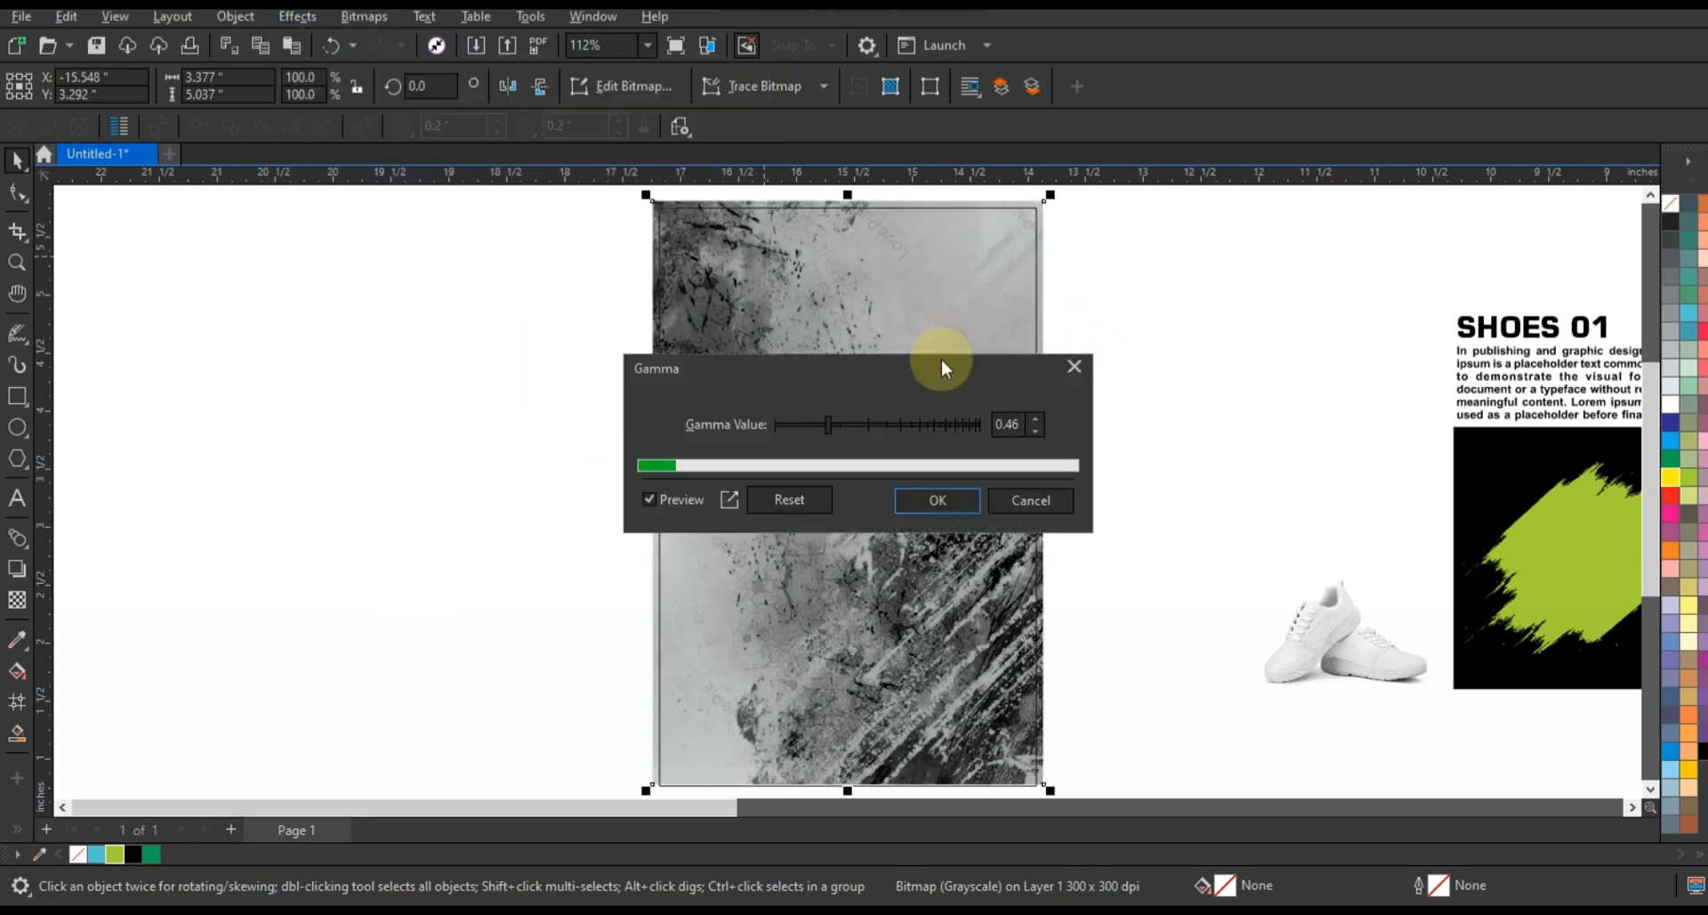
left_click_drag(934, 362, 1384, 381)
left_click_drag(1204, 442, 1206, 442)
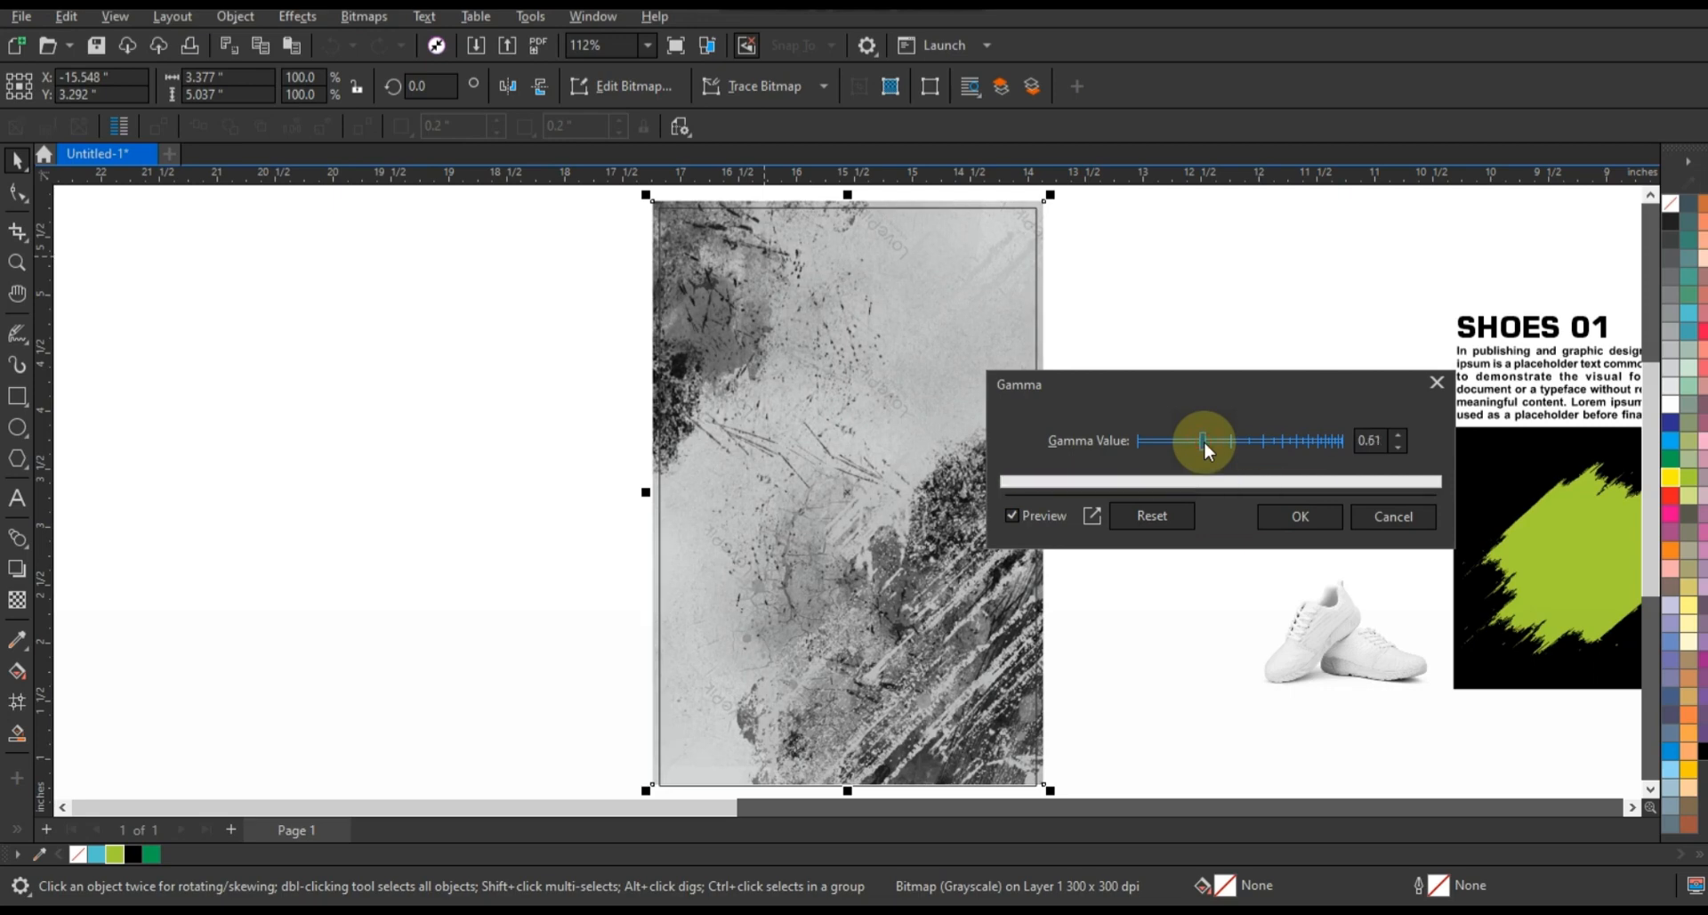
left_click(1272, 515)
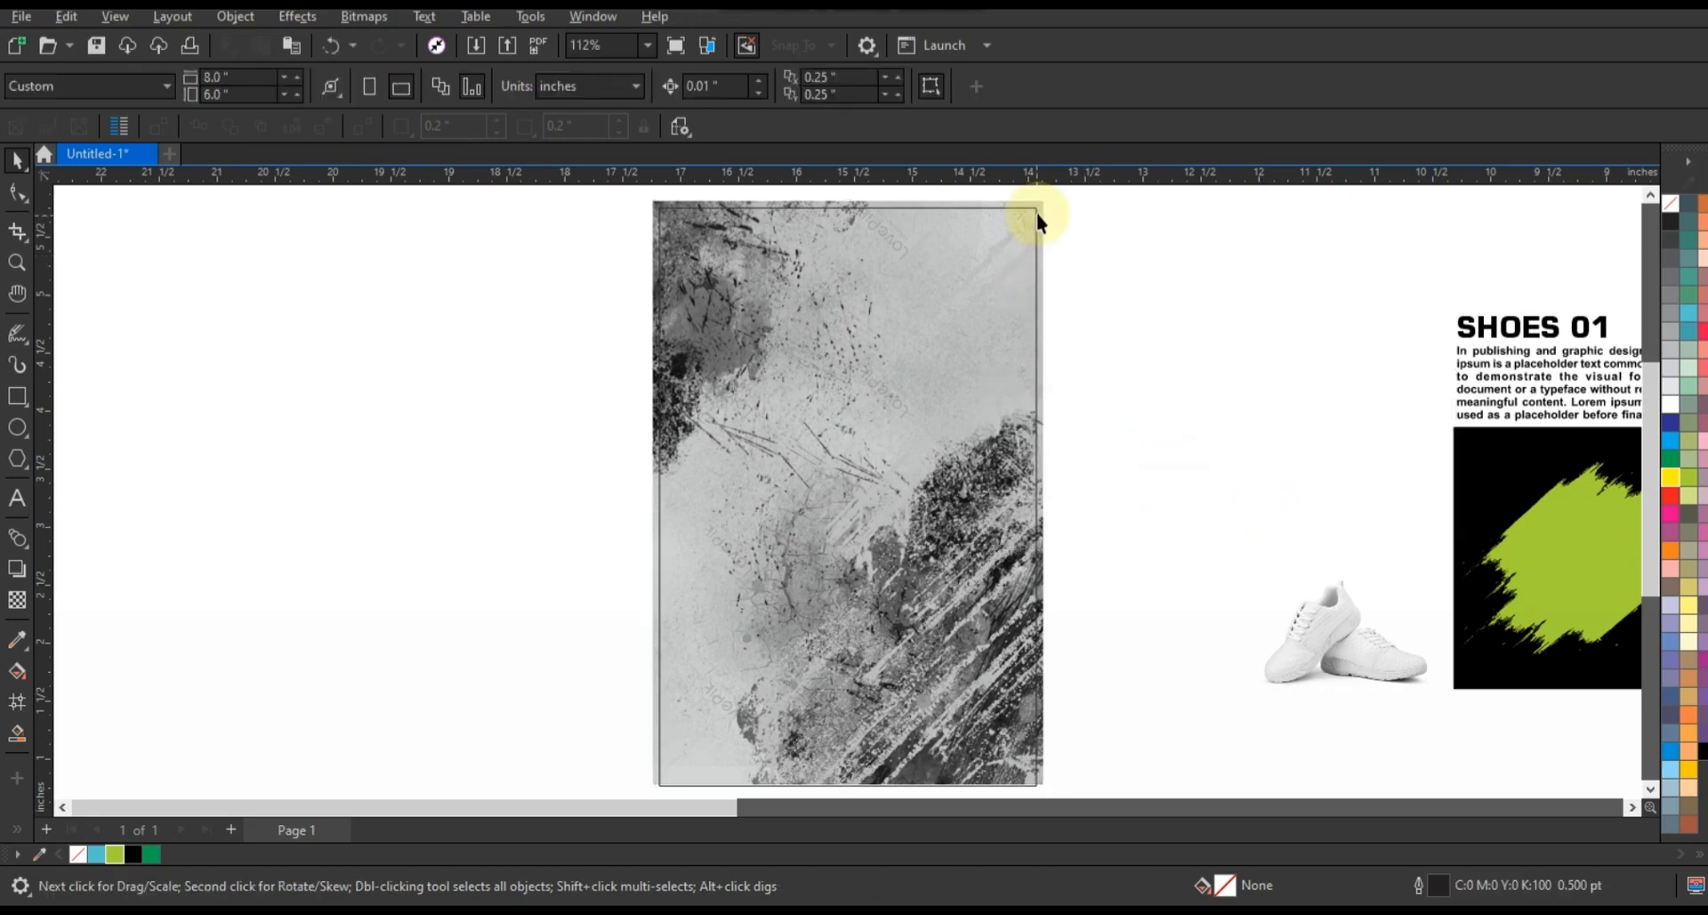
Step: PowerClip the grayscale texture inside the portrait rectangle
right_click(1043, 205)
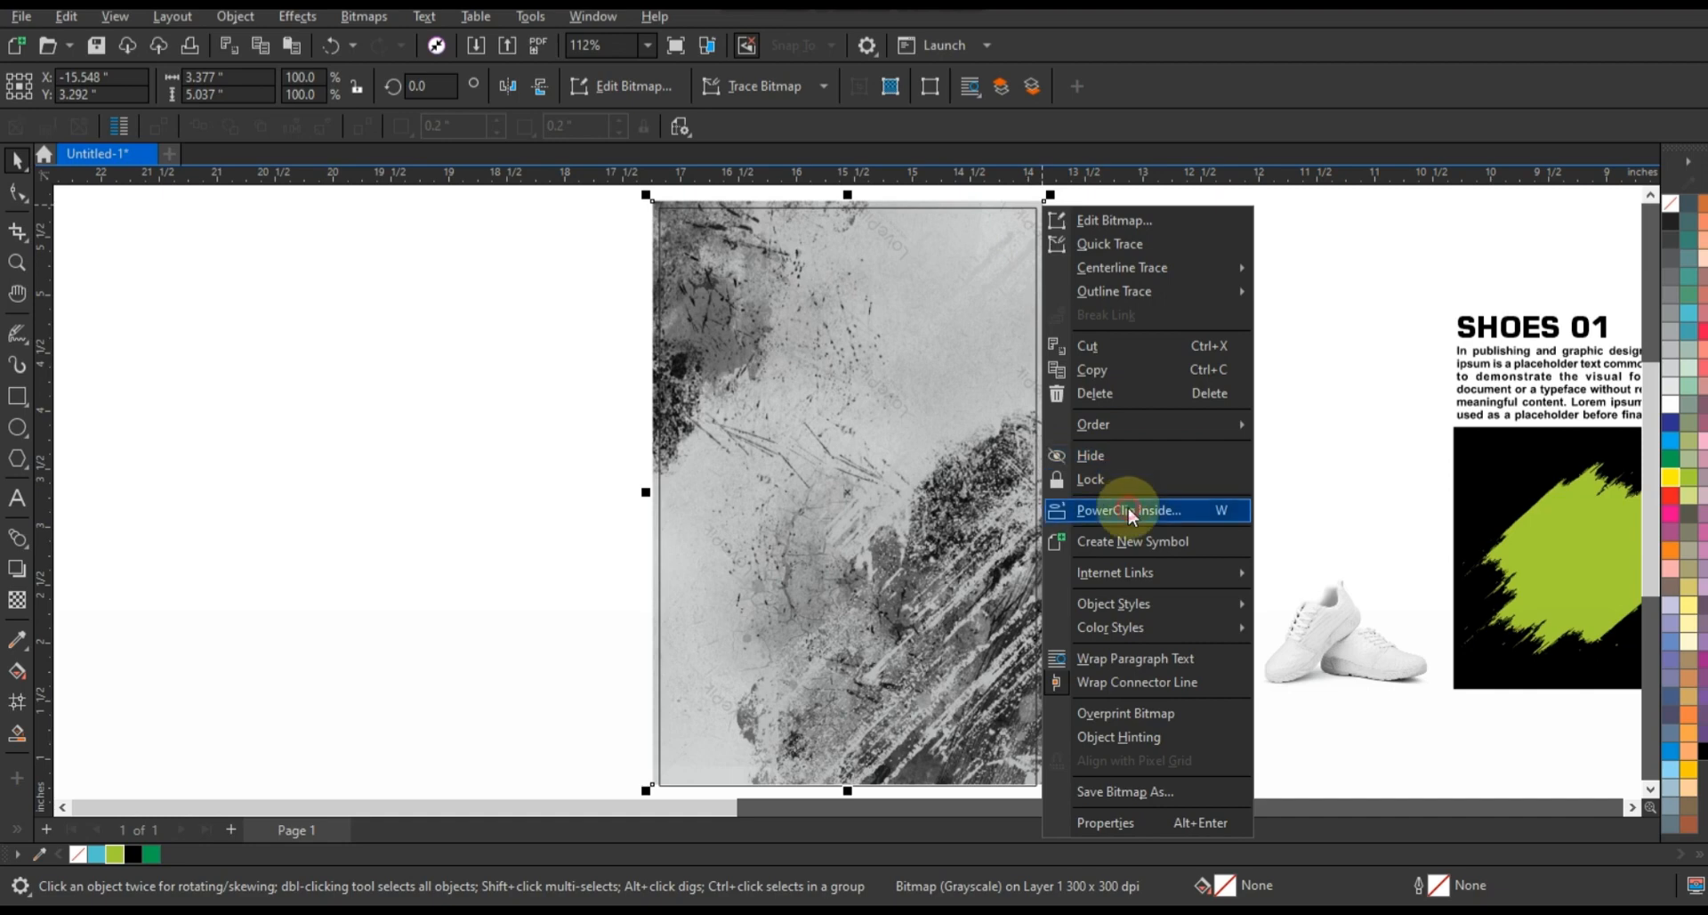
left_click(1128, 511)
left_click(1009, 435)
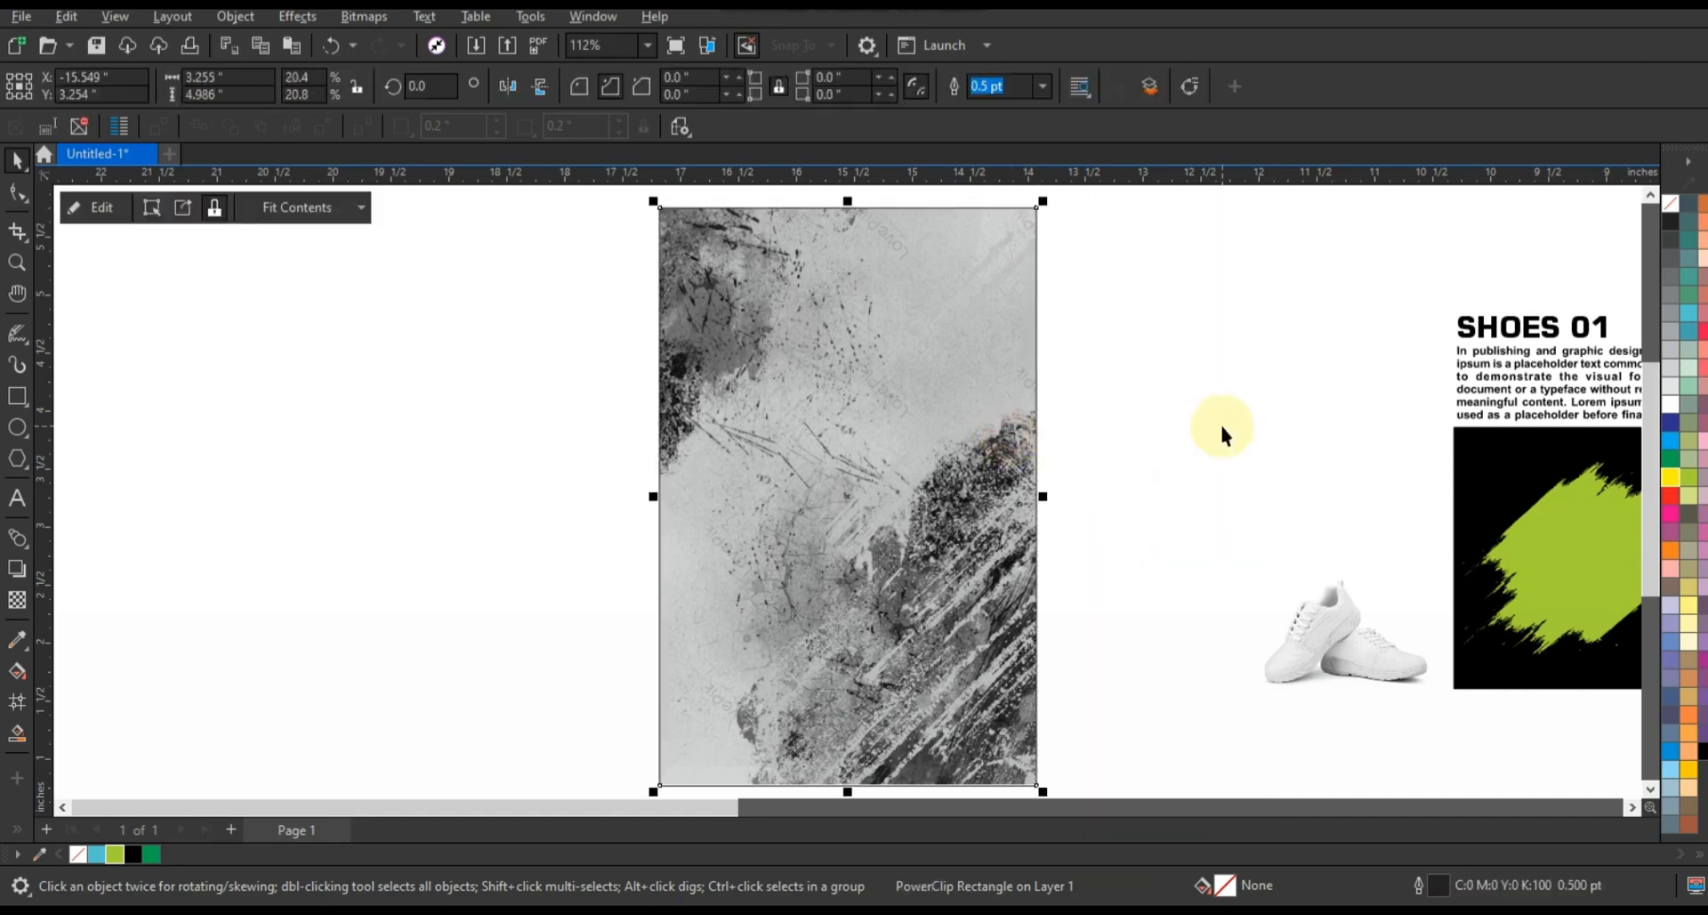
left_click(1222, 427)
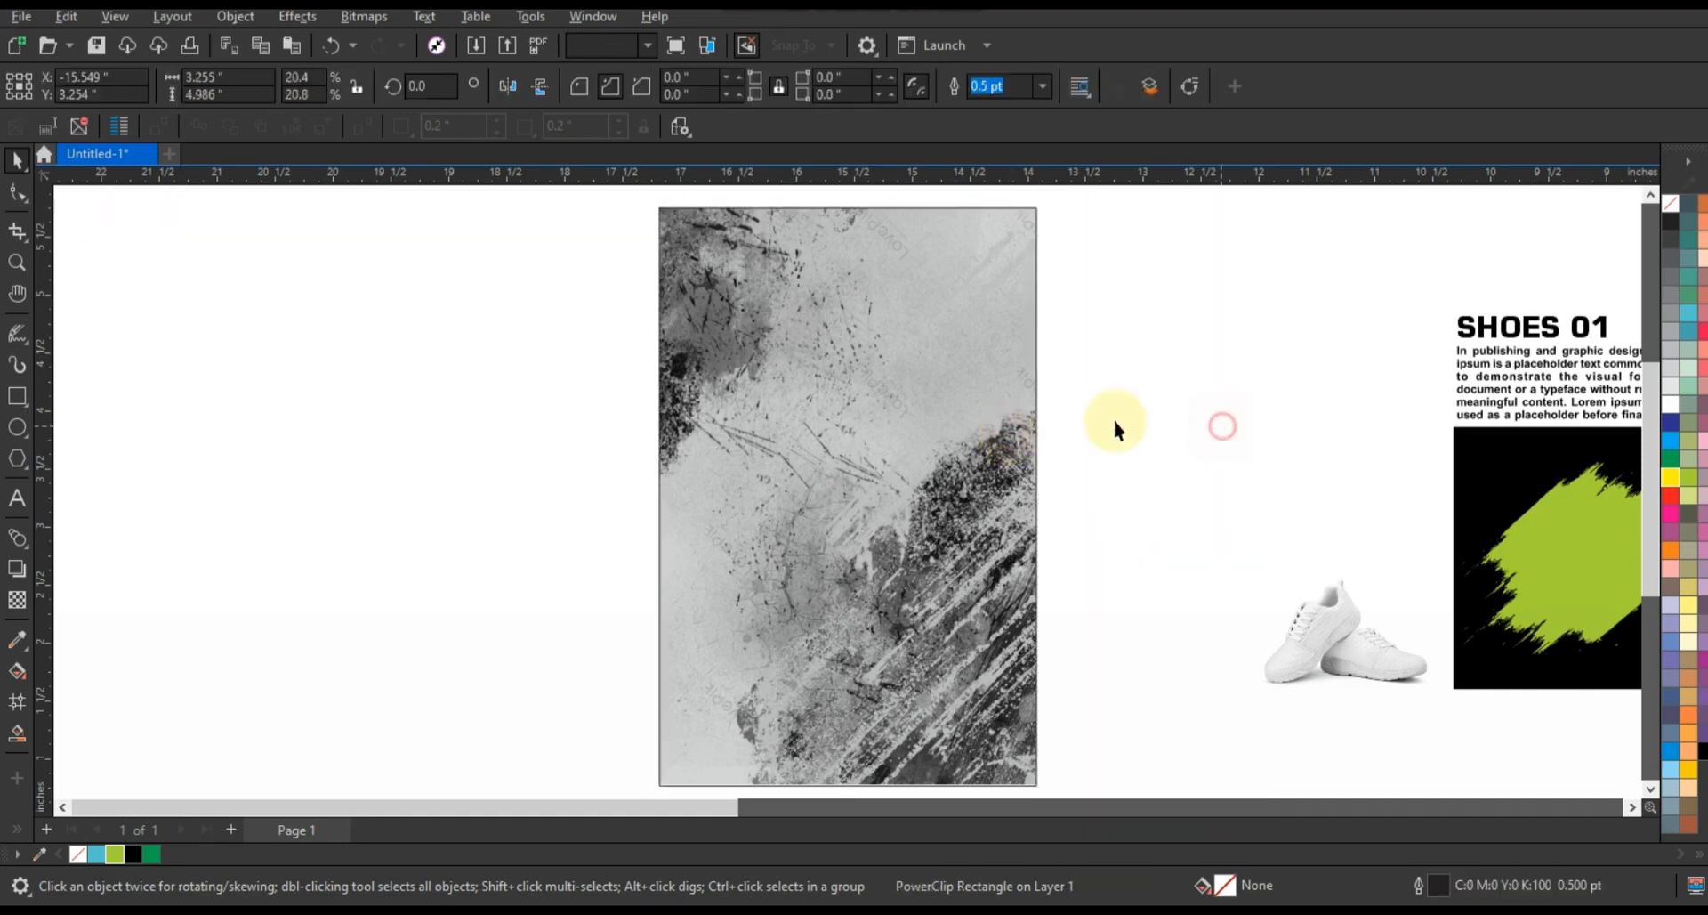
Step: Ungroup the black square artwork and place its green brush shape on the poster, in front of the texture
left_click(1519, 553)
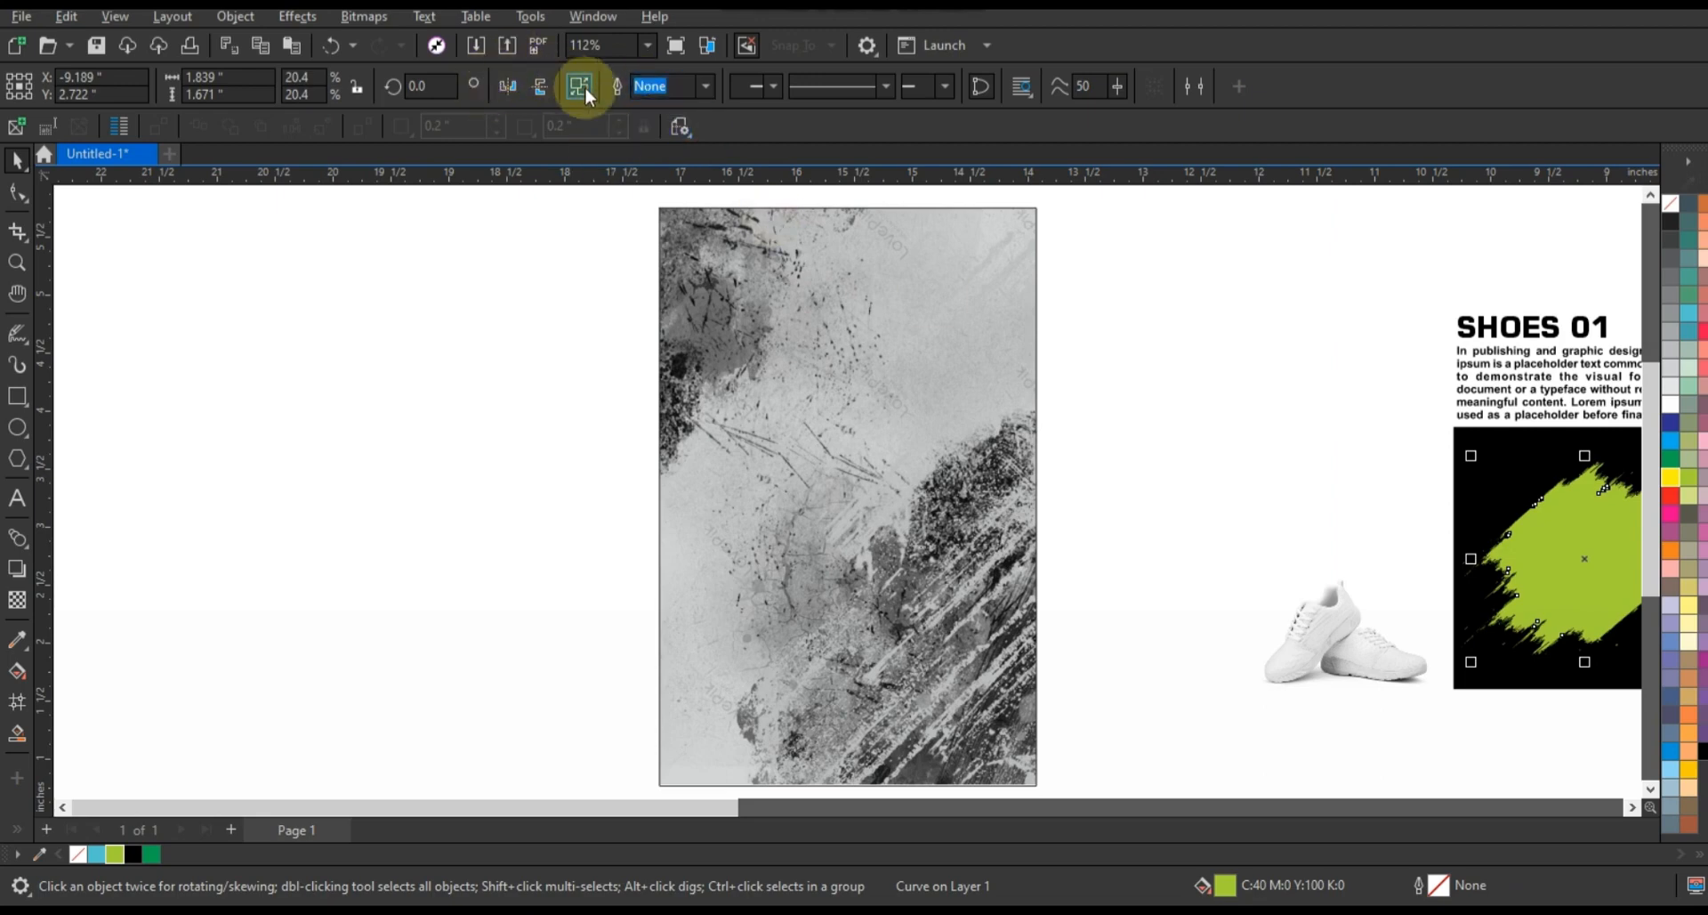
left_click(1220, 469)
left_click(941, 445)
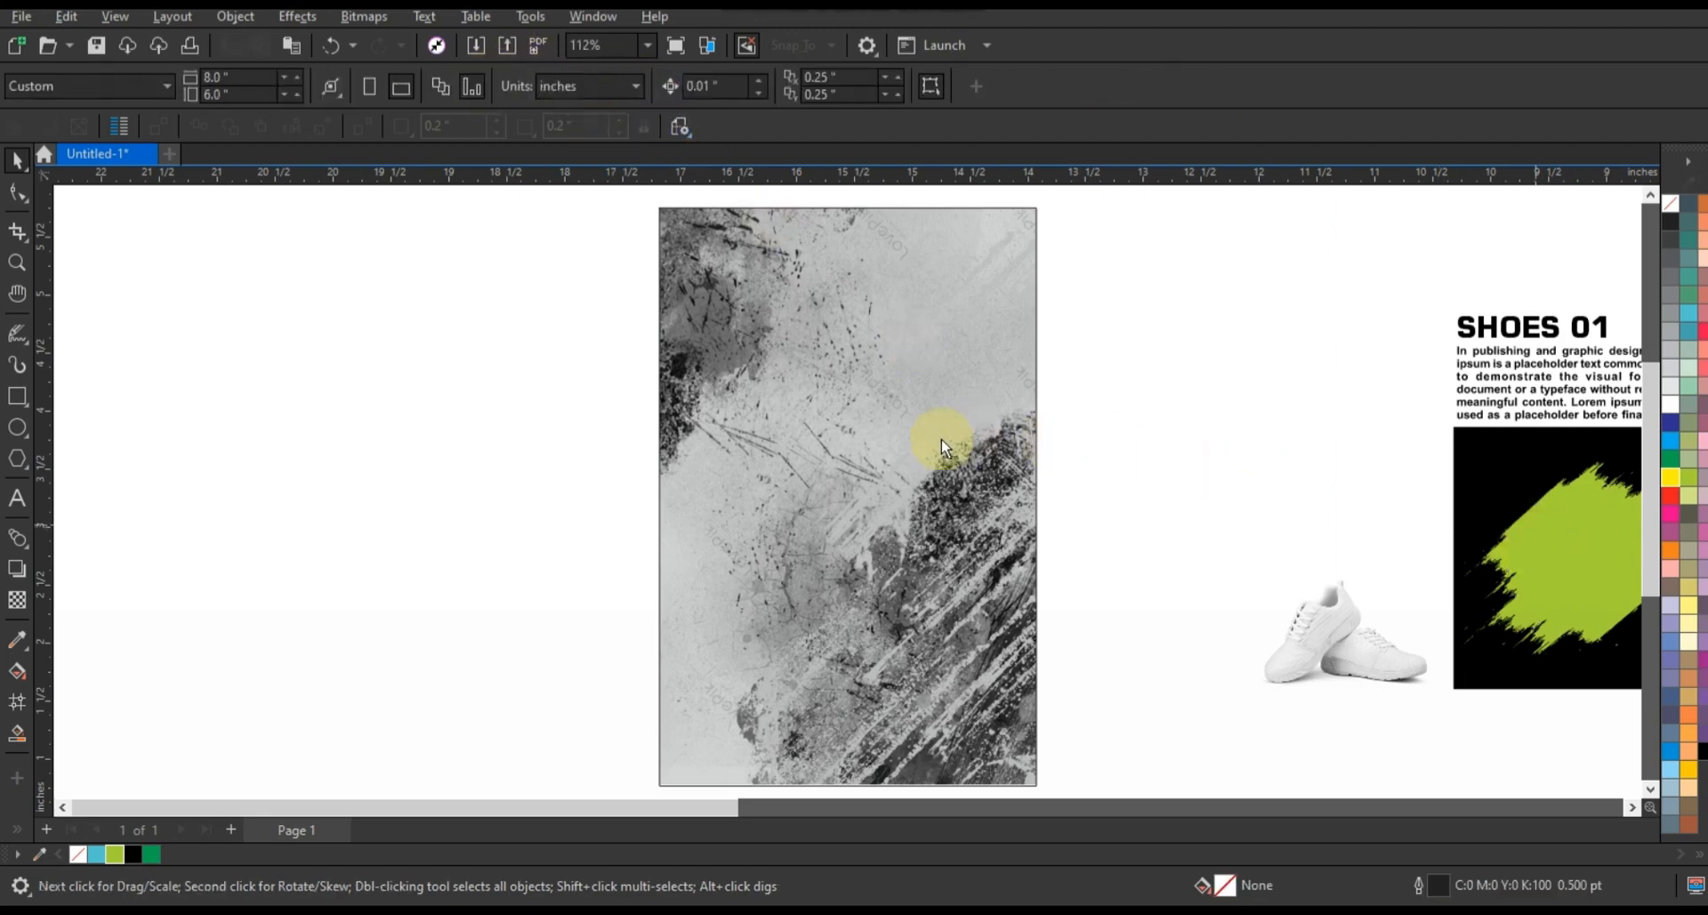
left_click_drag(941, 438, 963, 457)
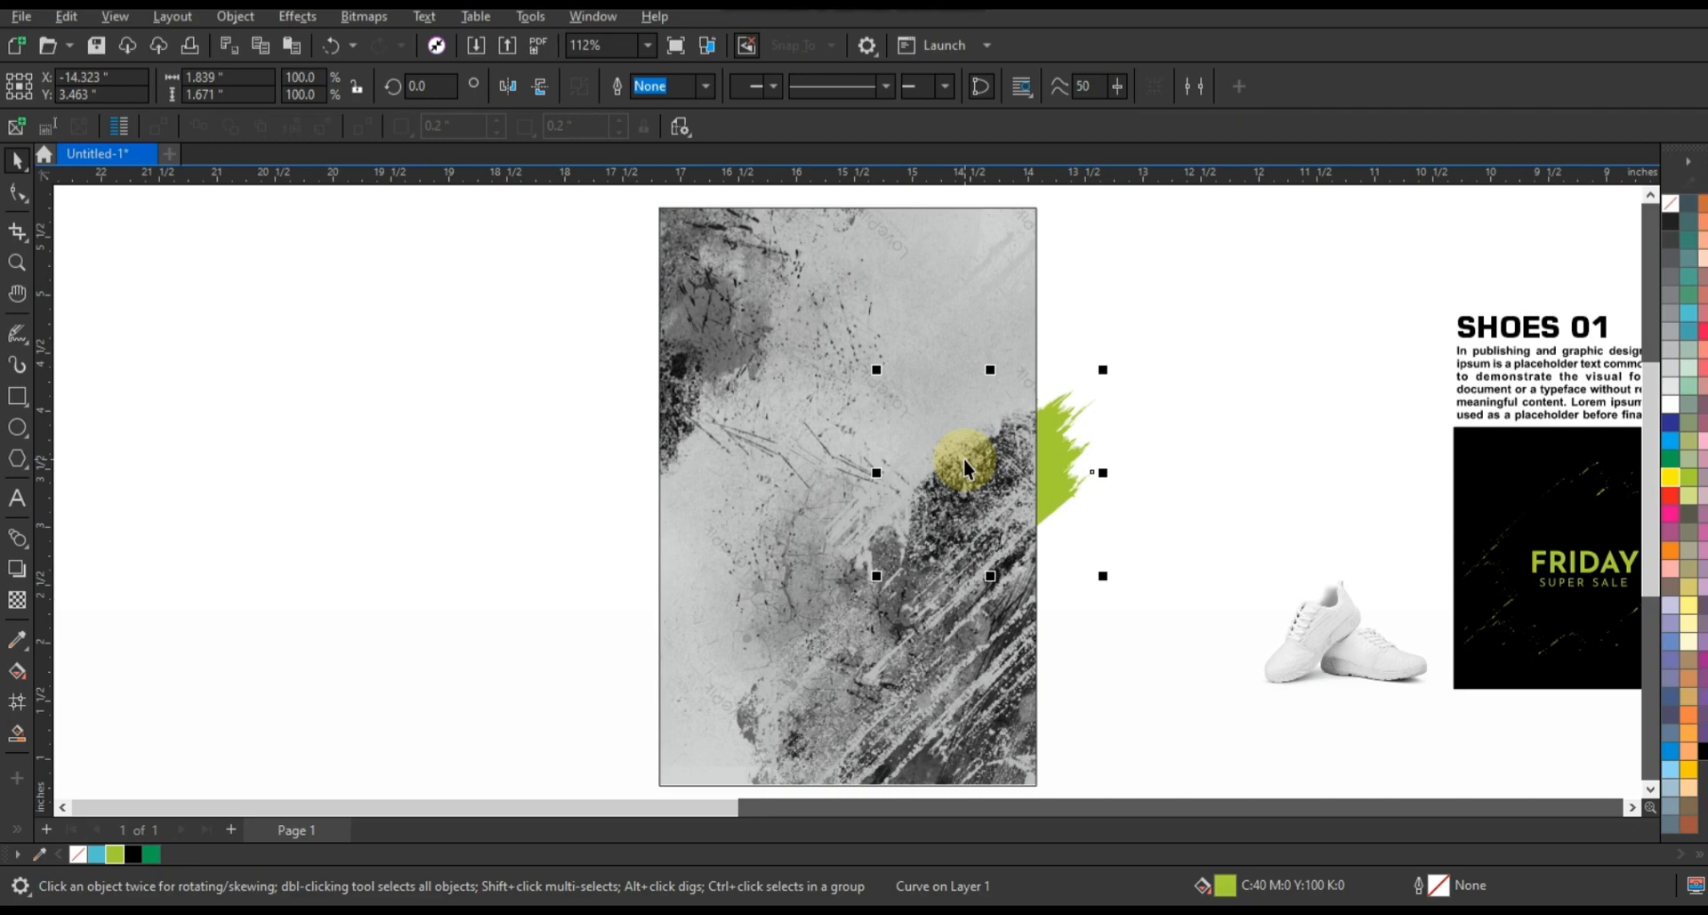
key("shift+Page_Up")
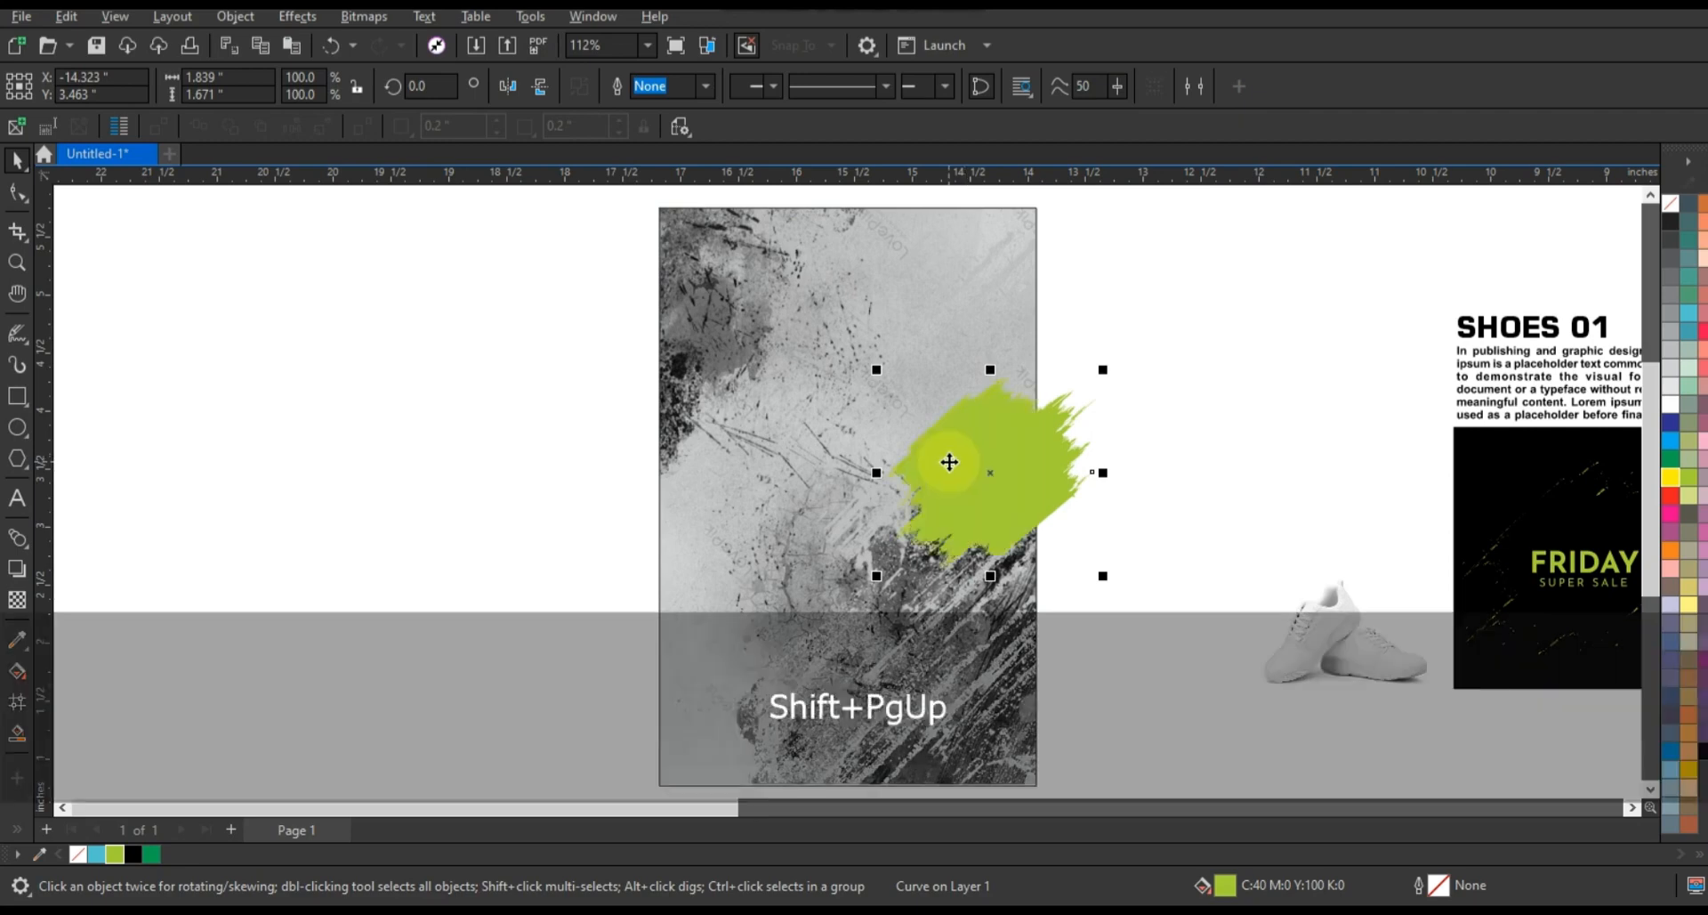
Step: Enlarge the green brush shape to about 3.29 × 2.99 in and centre it on the poster rectangle
left_click_drag(892, 594, 1139, 596)
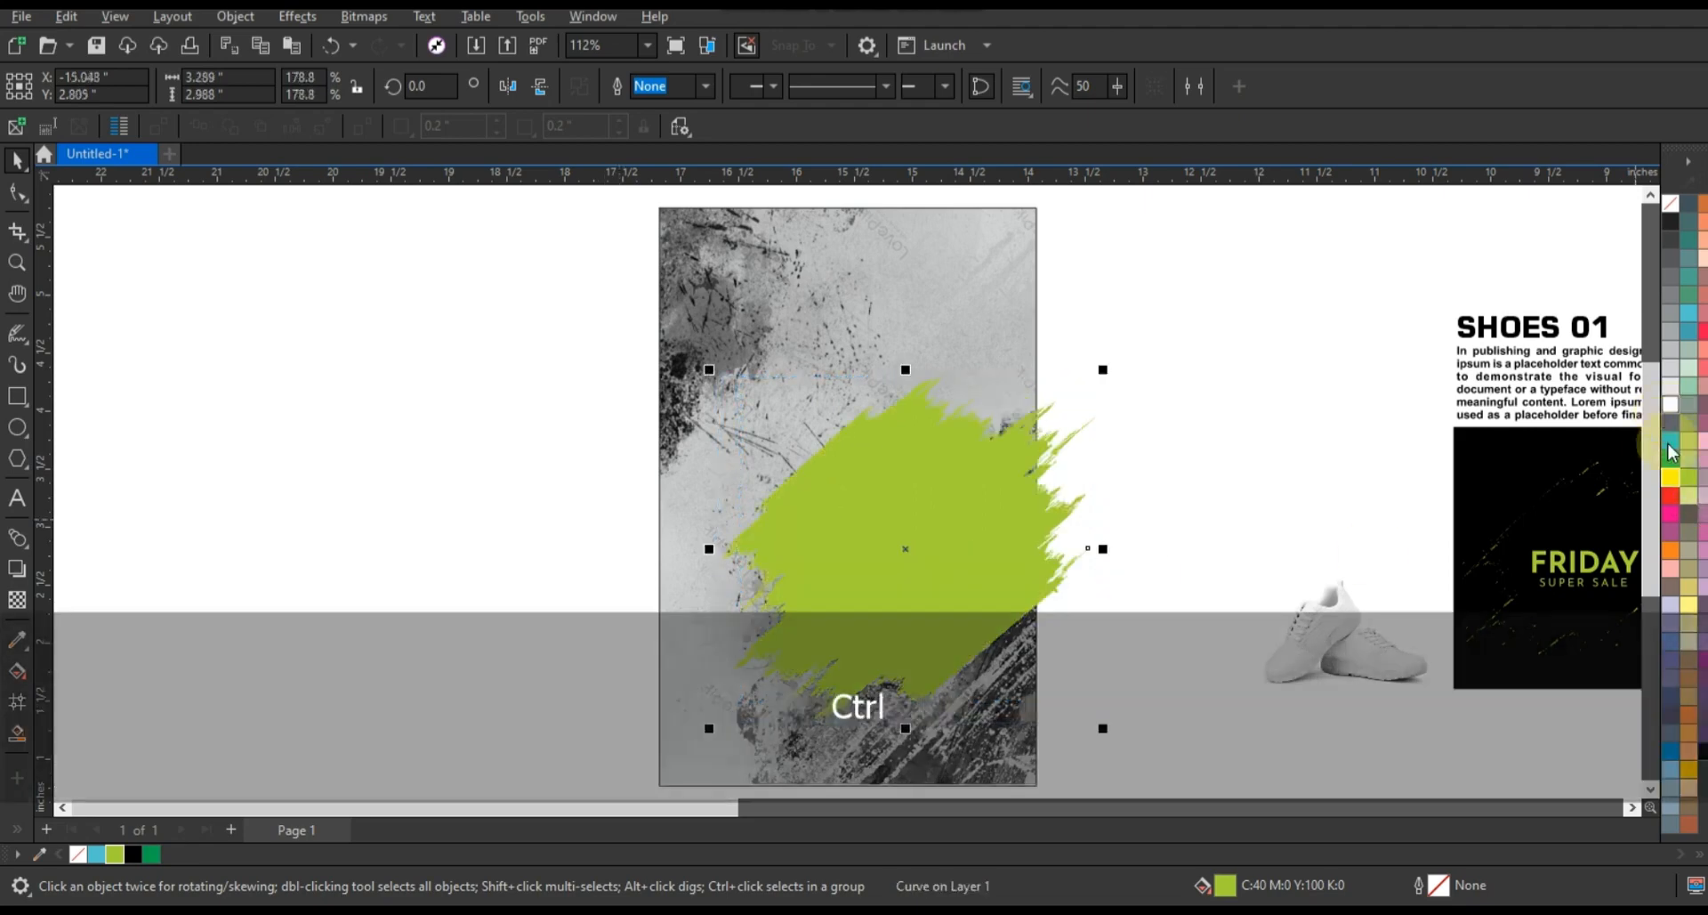
left_click(945, 336)
left_click(1188, 375, "shift")
key("c")
key("e")
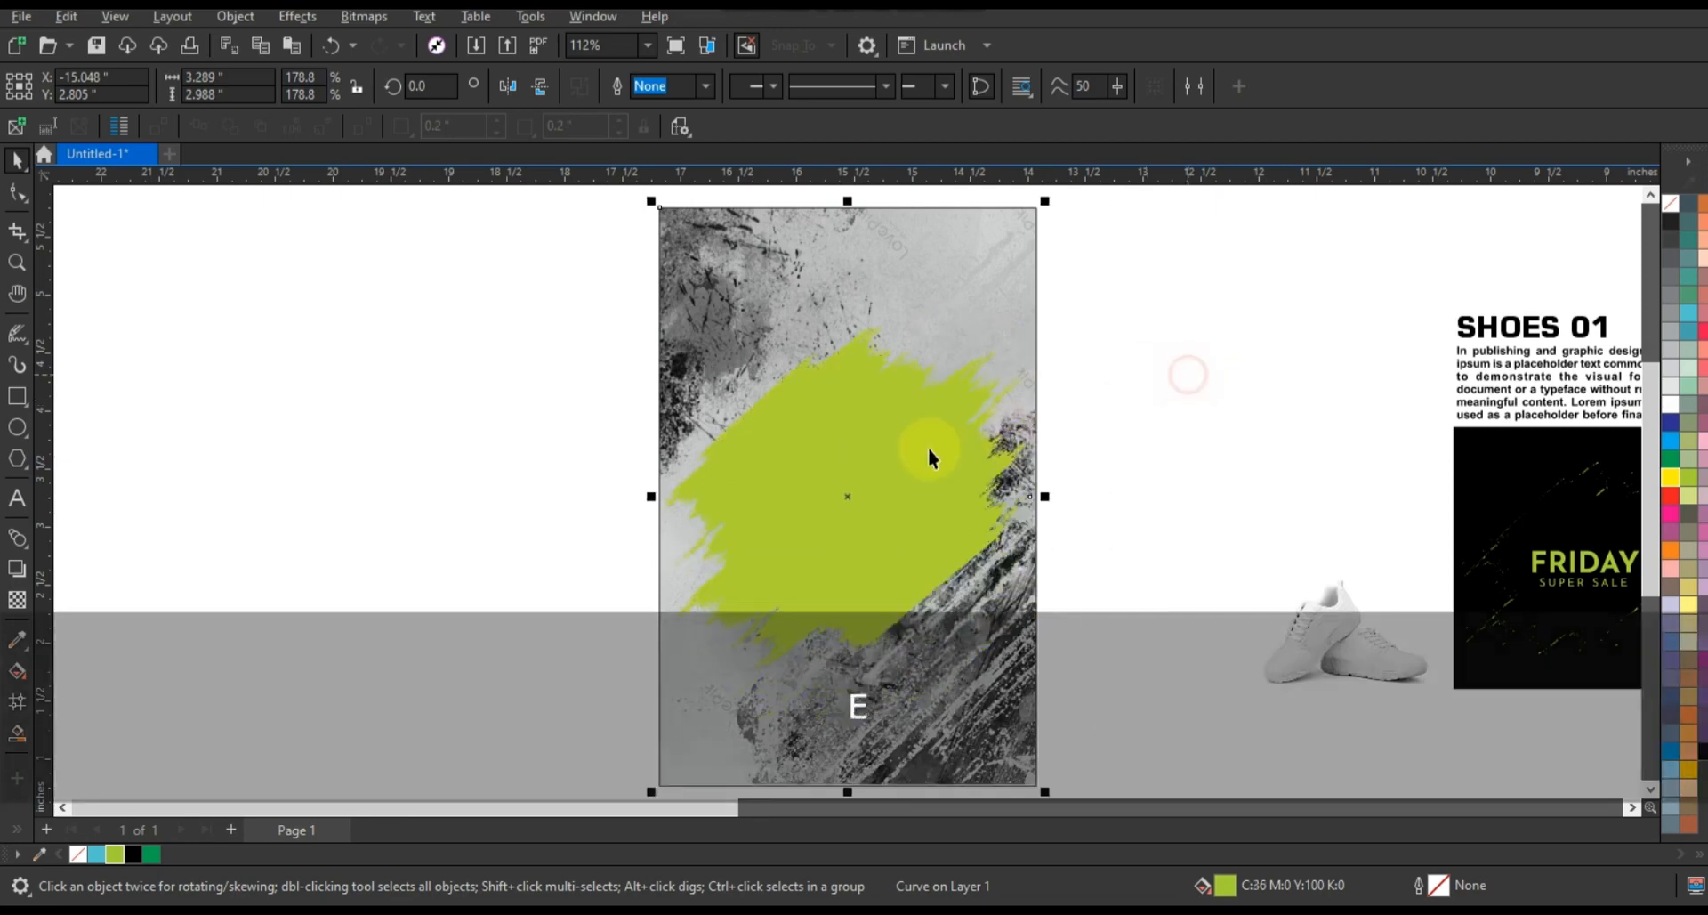
Step: Scale the green brush shape from its centre to about 5.05 × 4.59 in and rotate it about 49 degrees
left_click(928, 448)
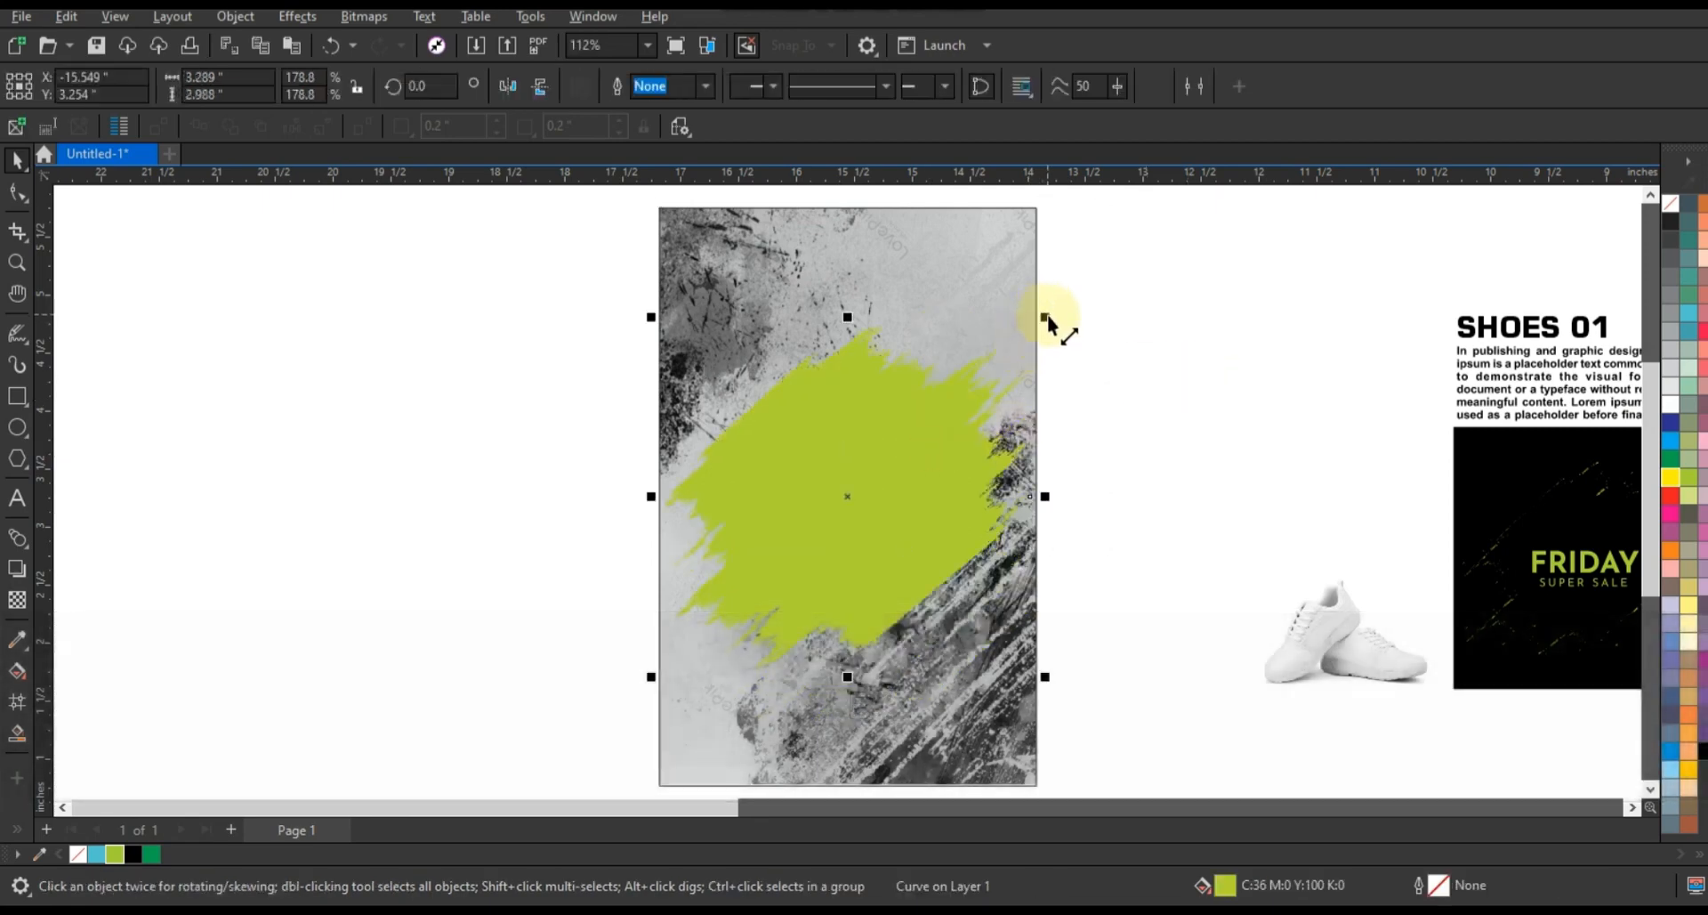
left_click_drag(1046, 317, 1179, 219)
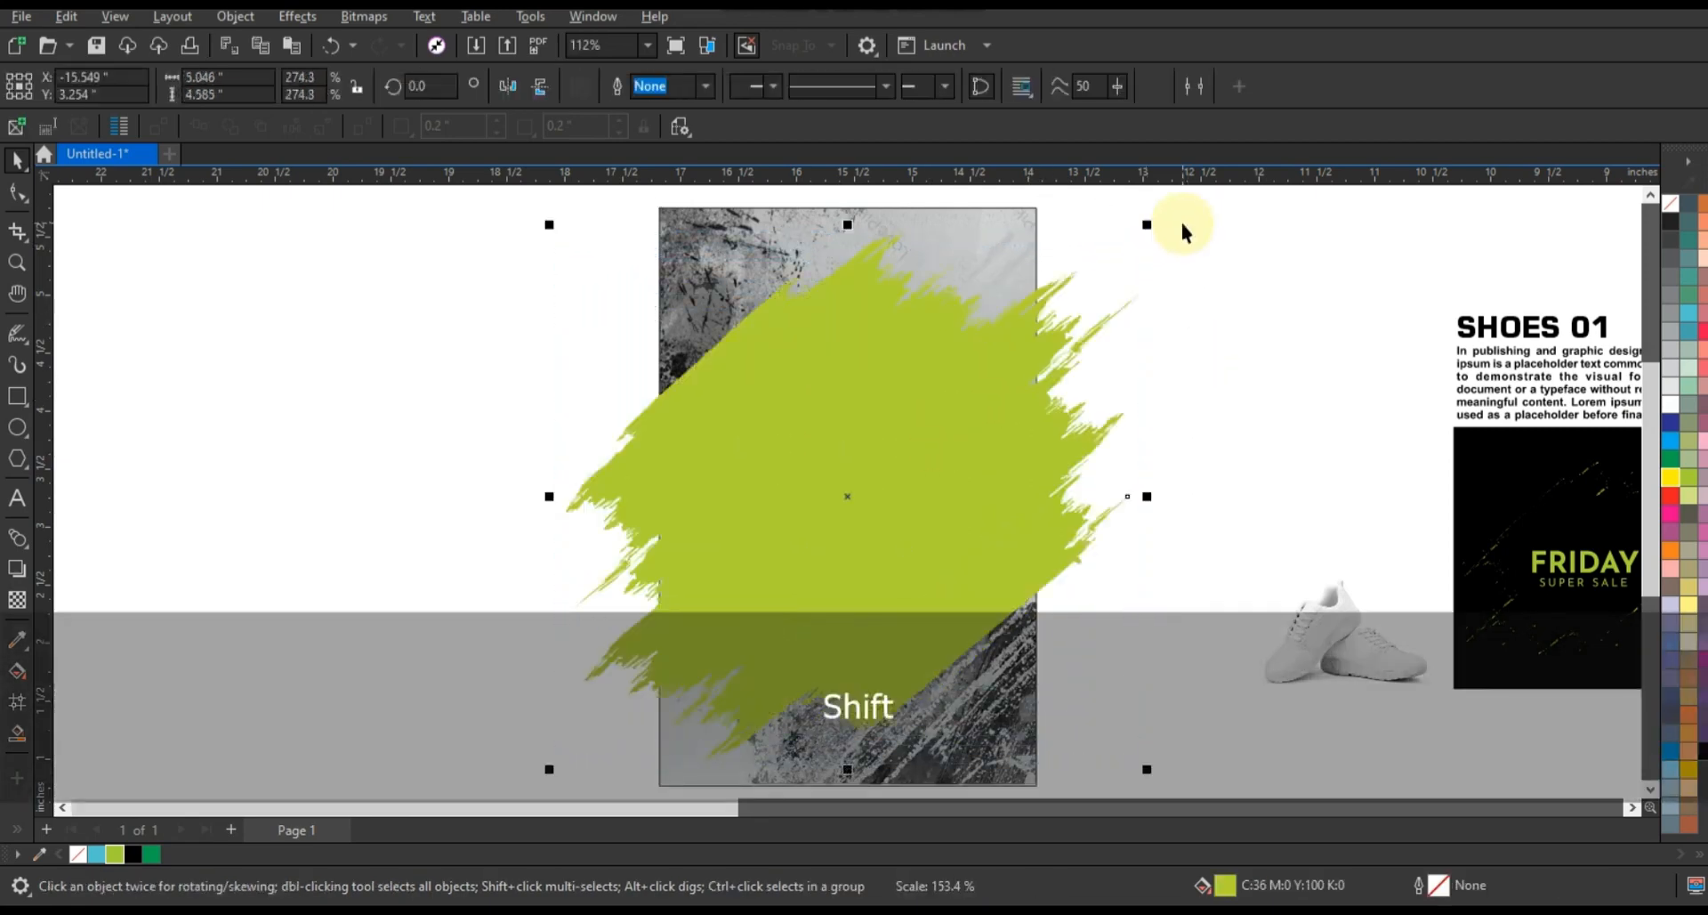
left_click(943, 441)
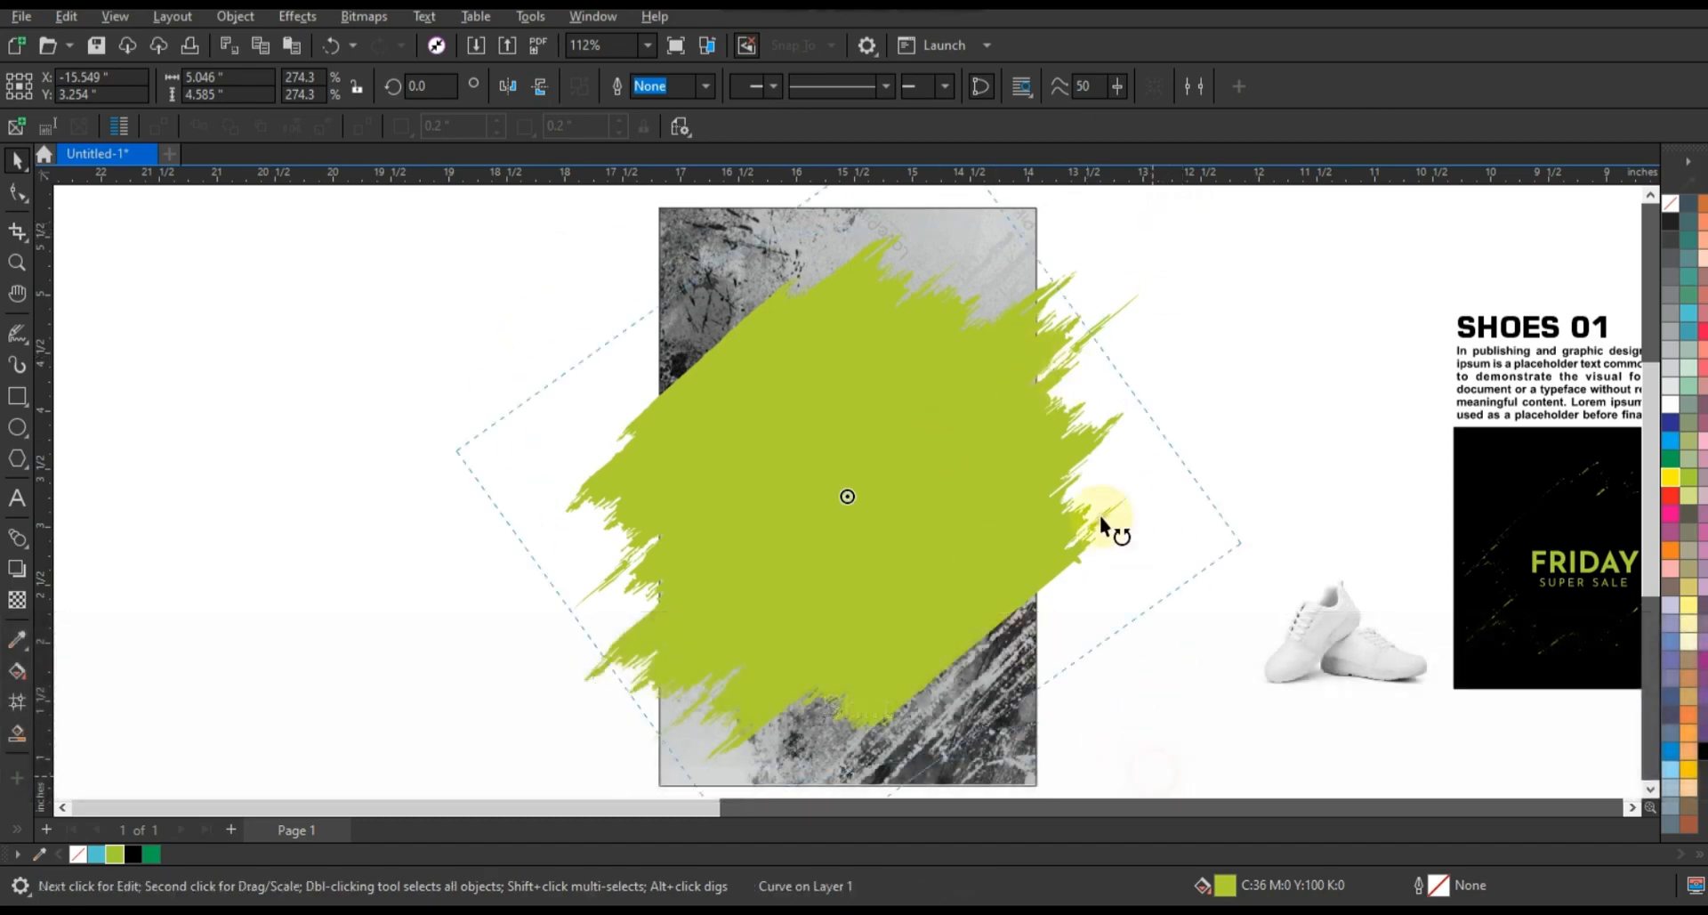
left_click_drag(1099, 515, 1086, 495)
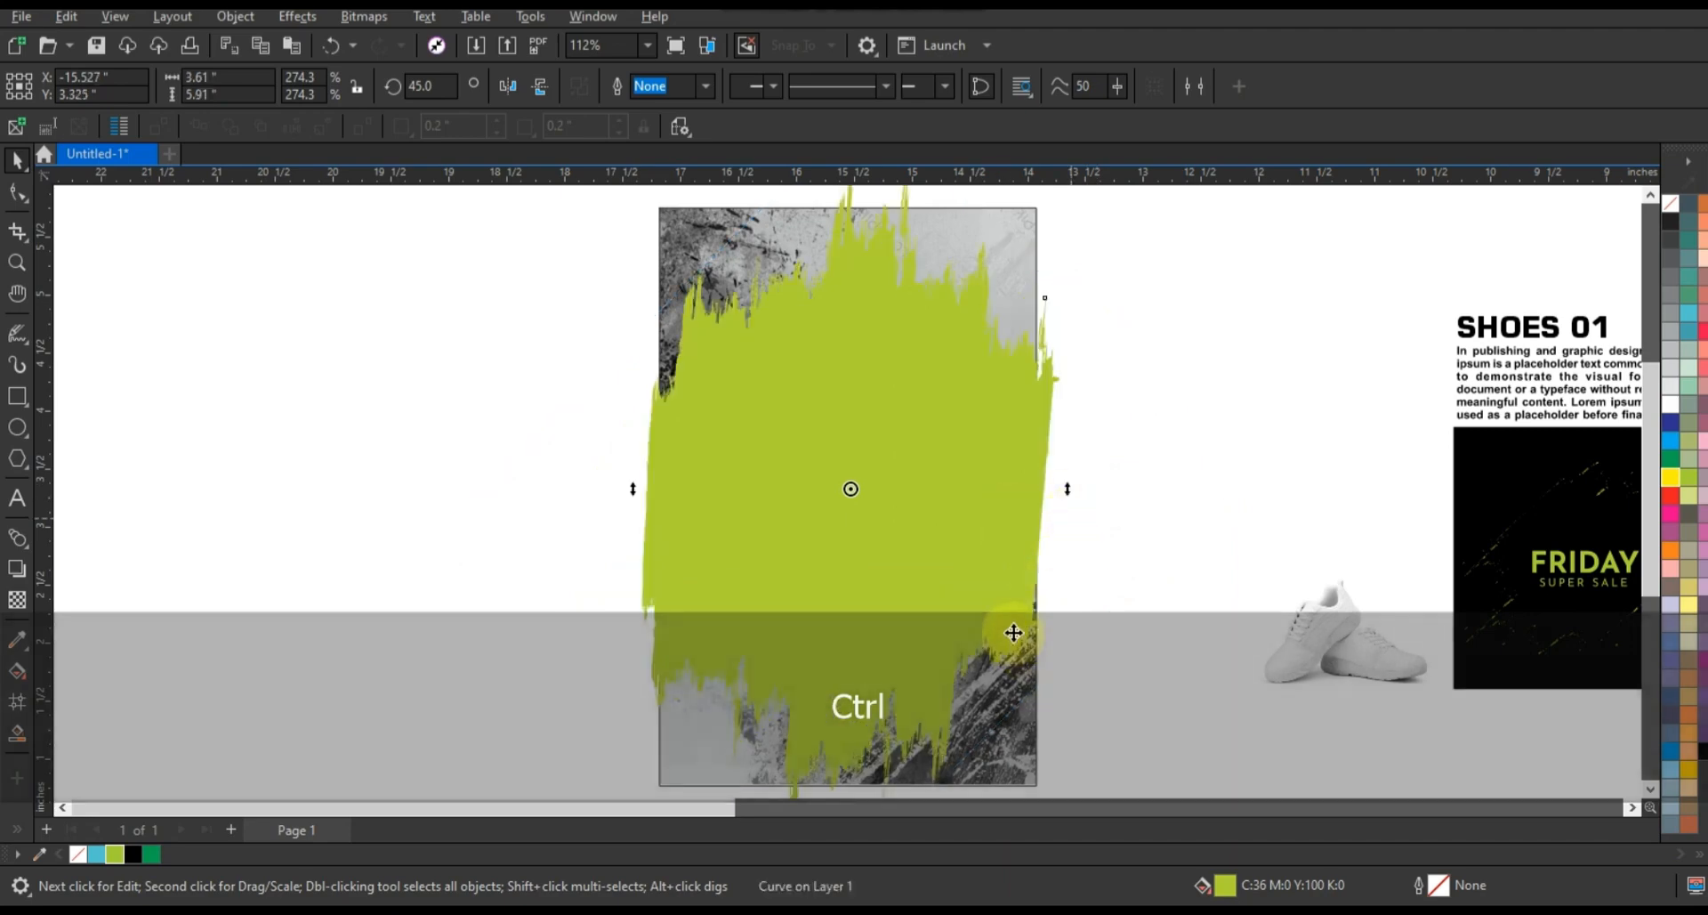
key("F3")
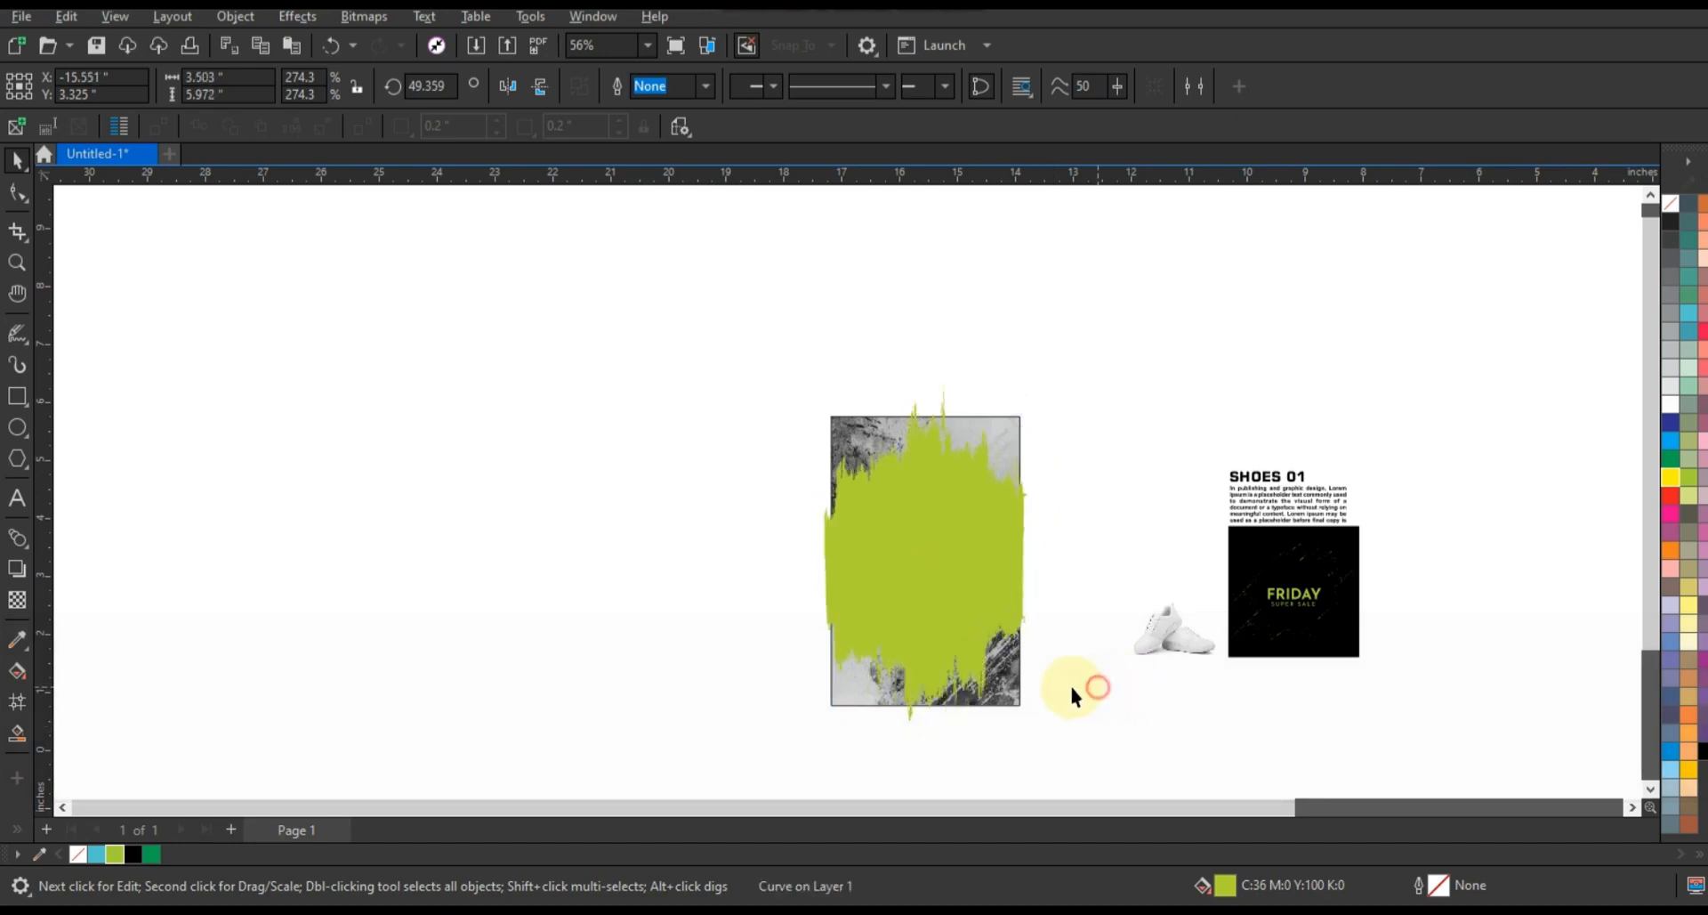
Step: Shift the green brush shape toward the poster's left side and PowerClip it inside the poster rectangle
mouse_move(970, 594)
left_mouse_down()
mouse_move(893, 590)
mouse_move(917, 593)
left_mouse_up()
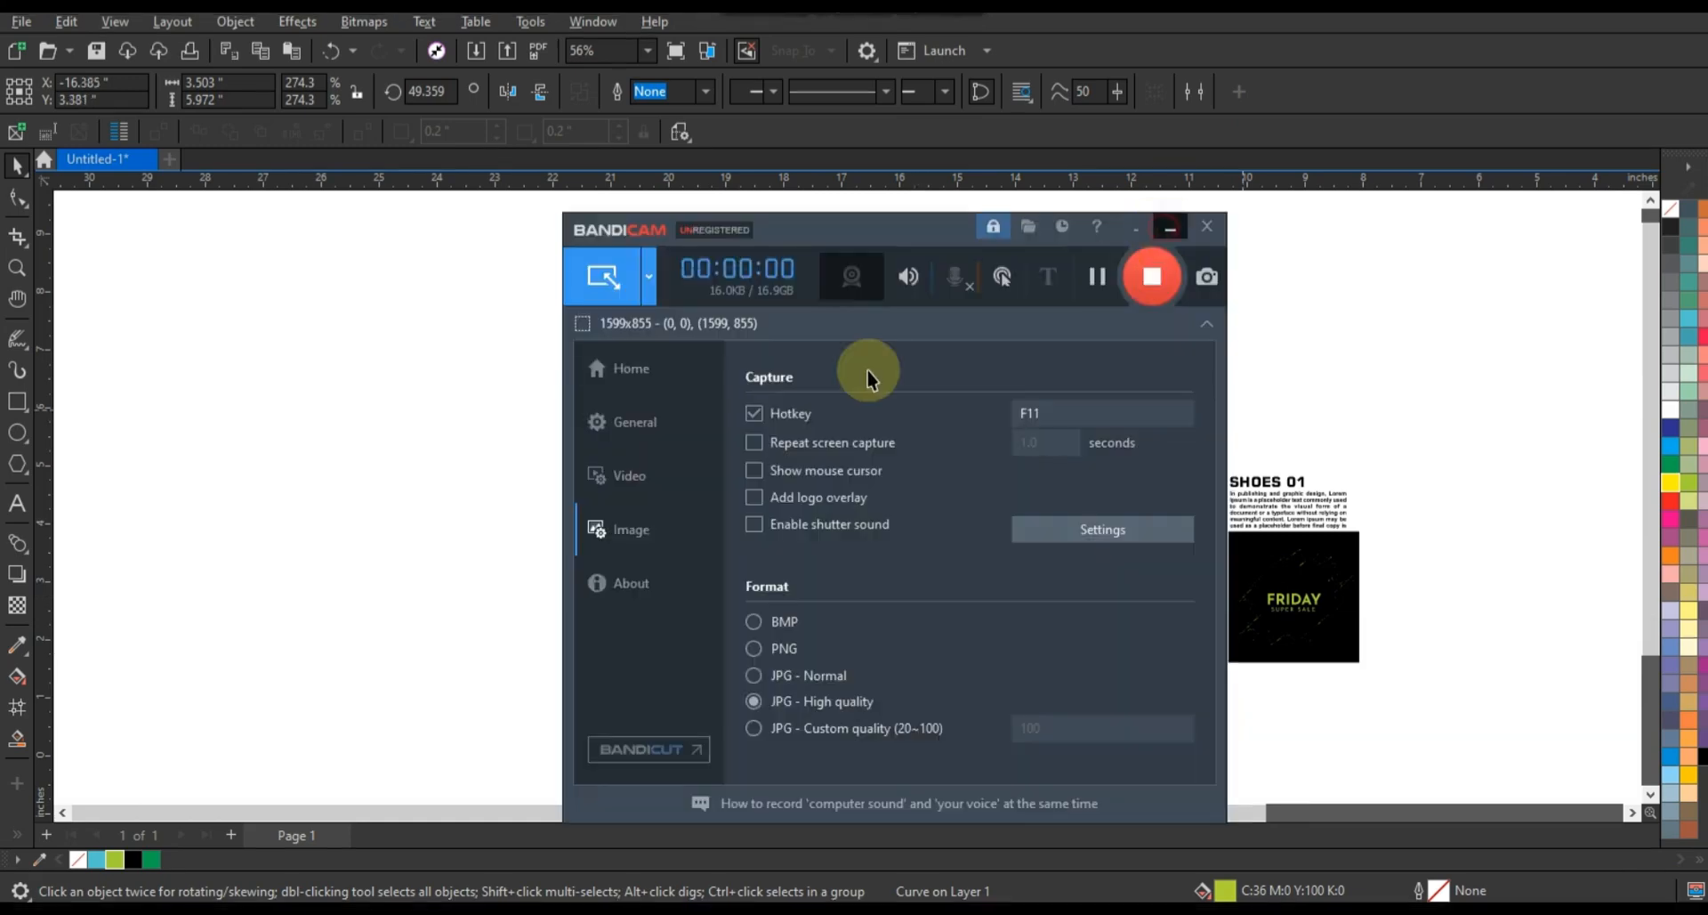
left_click(822, 381)
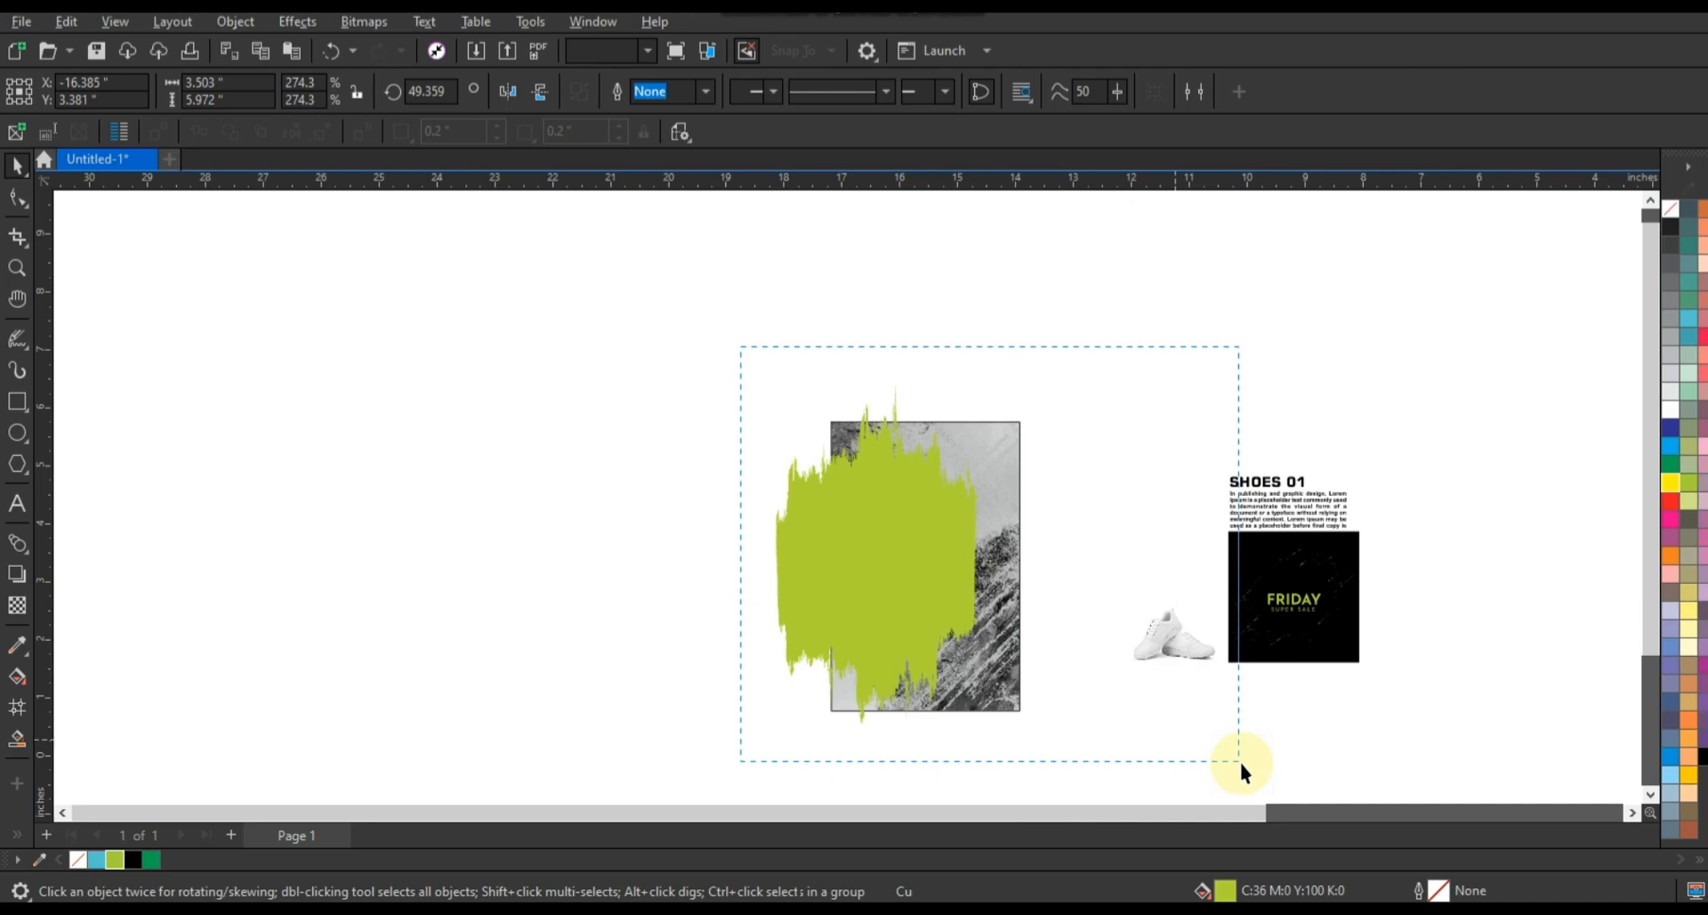
left_click_drag(1241, 760, 1240, 761)
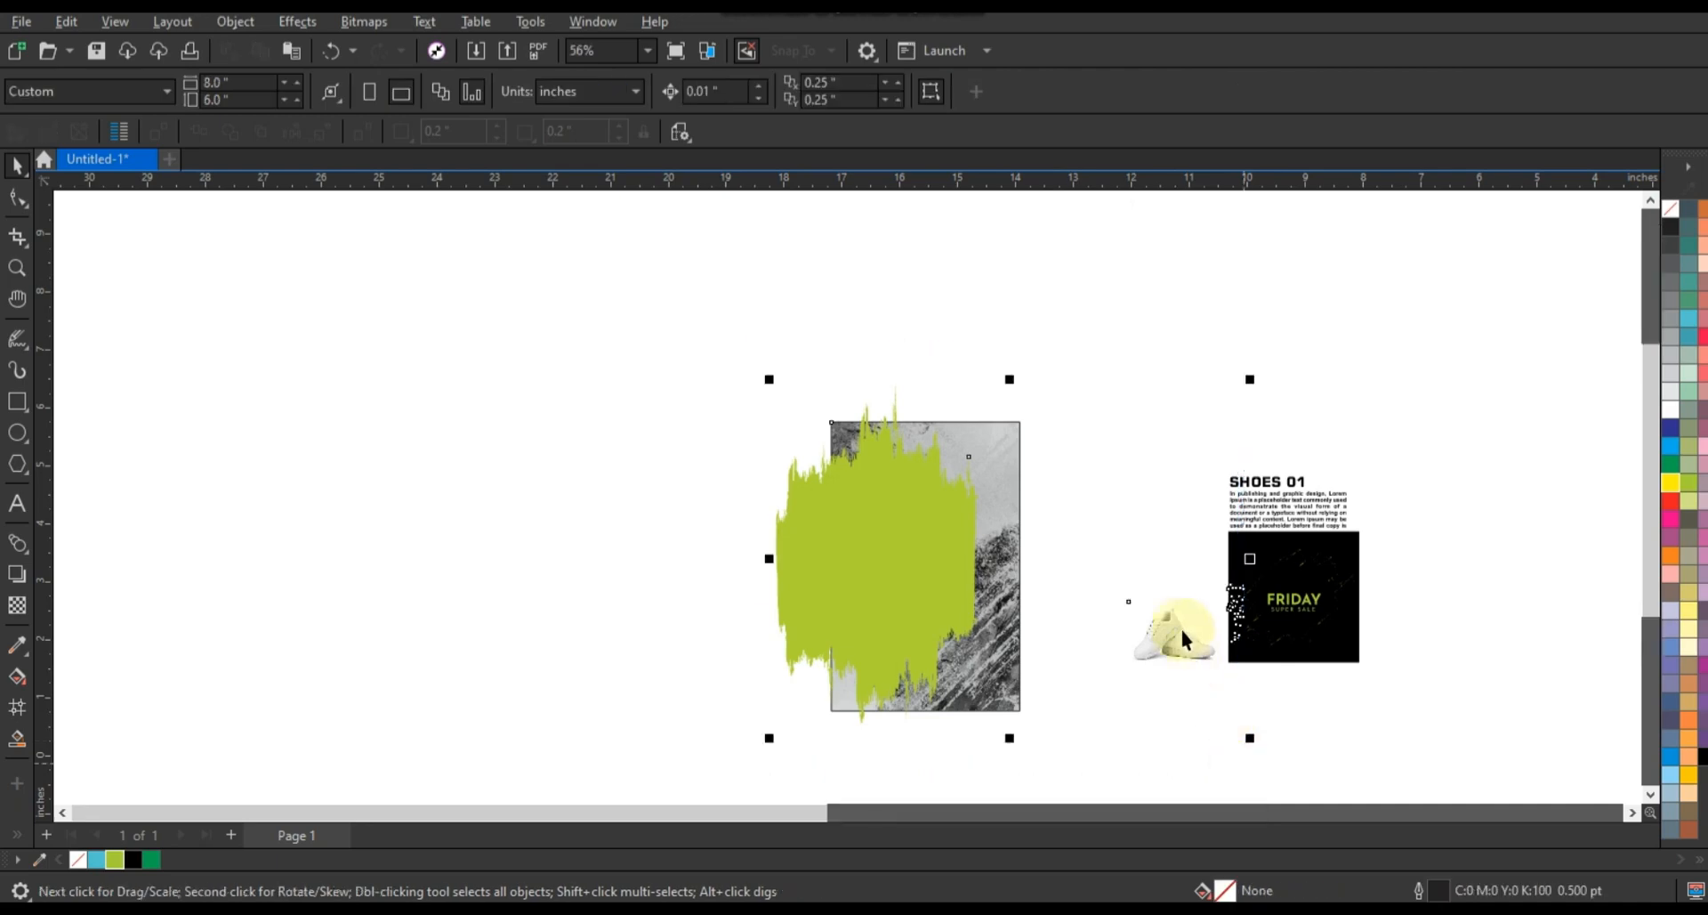
scroll(1236, 649, "up", 2)
left_click(589, 520)
left_click(698, 515)
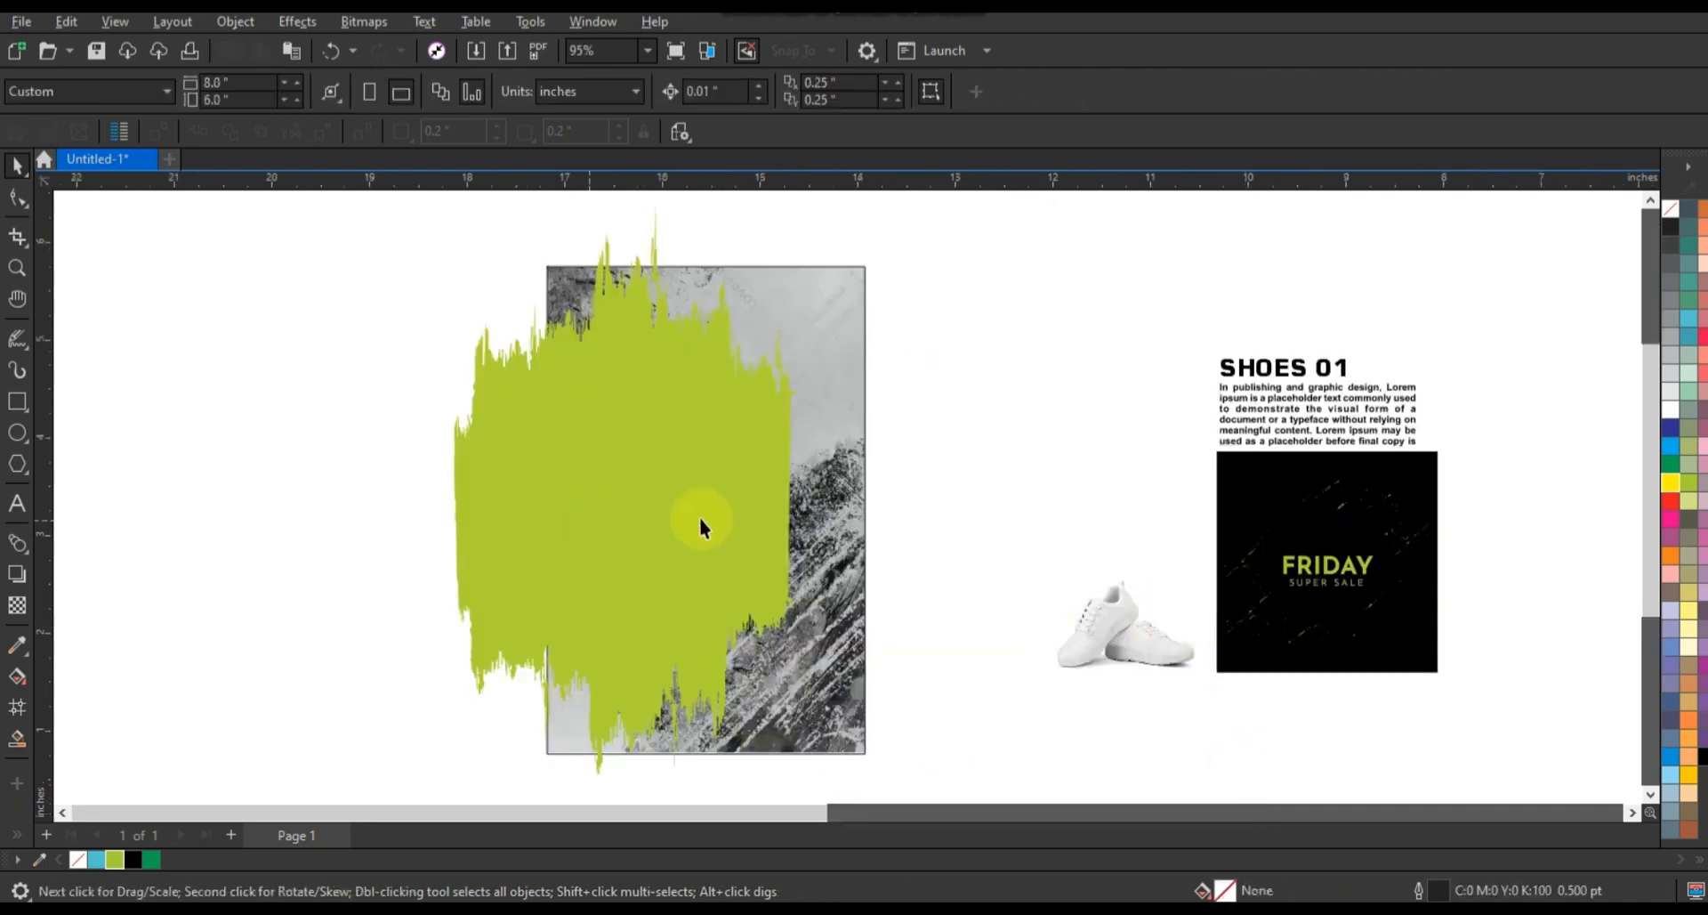
right_click(699, 518)
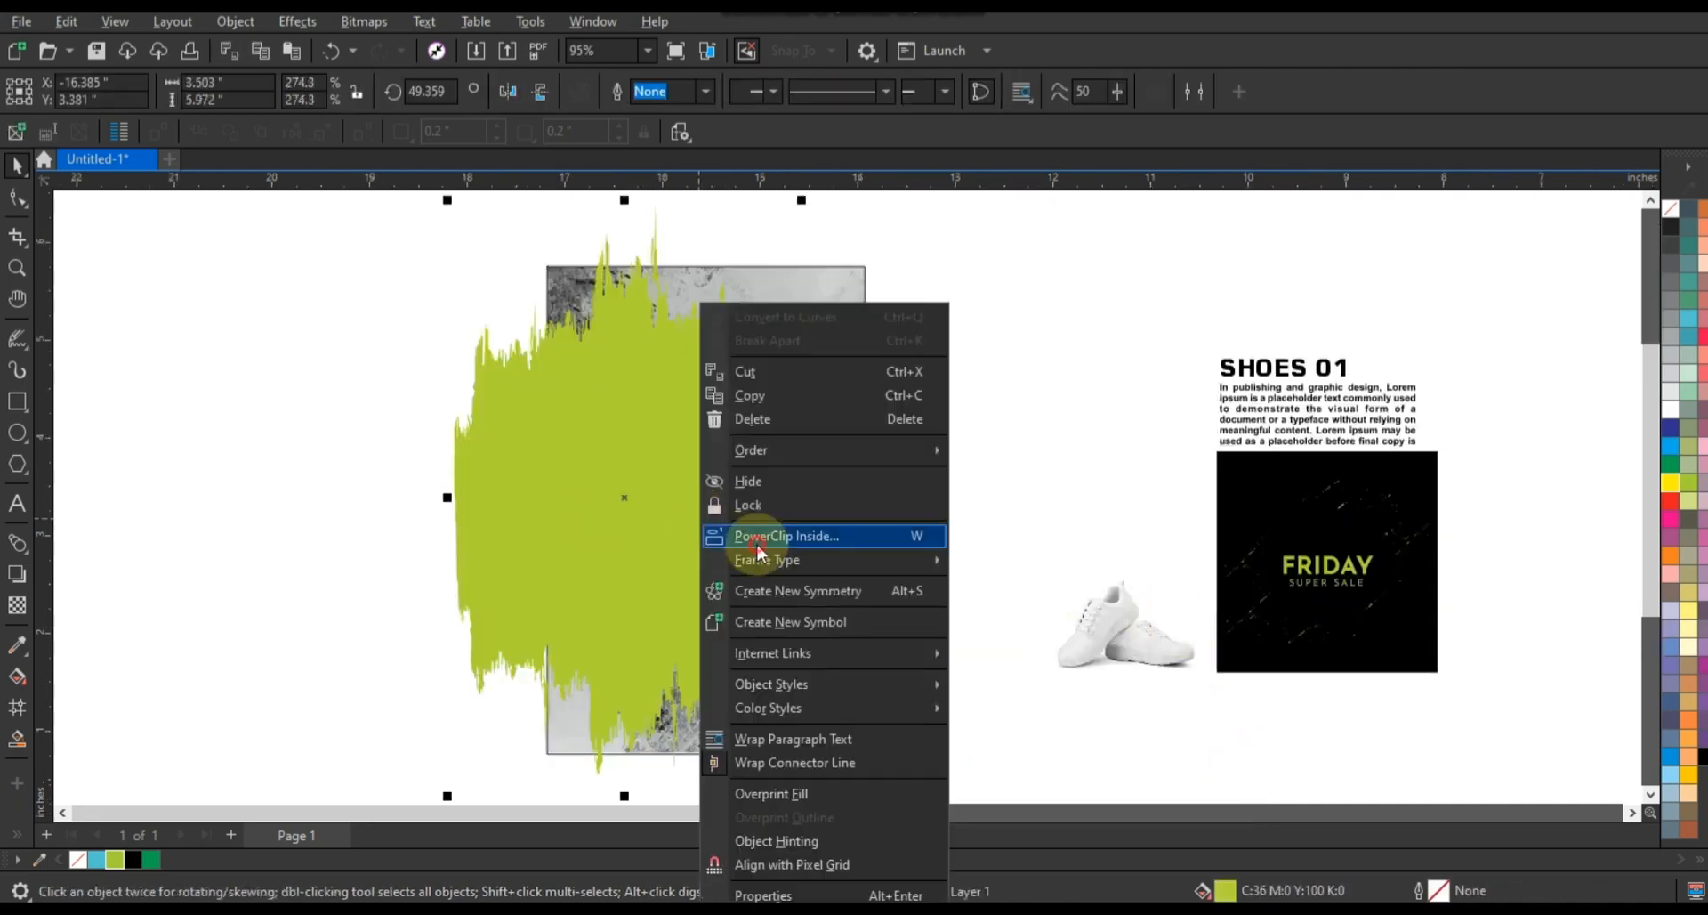
left_click(708, 537)
left_click(831, 648)
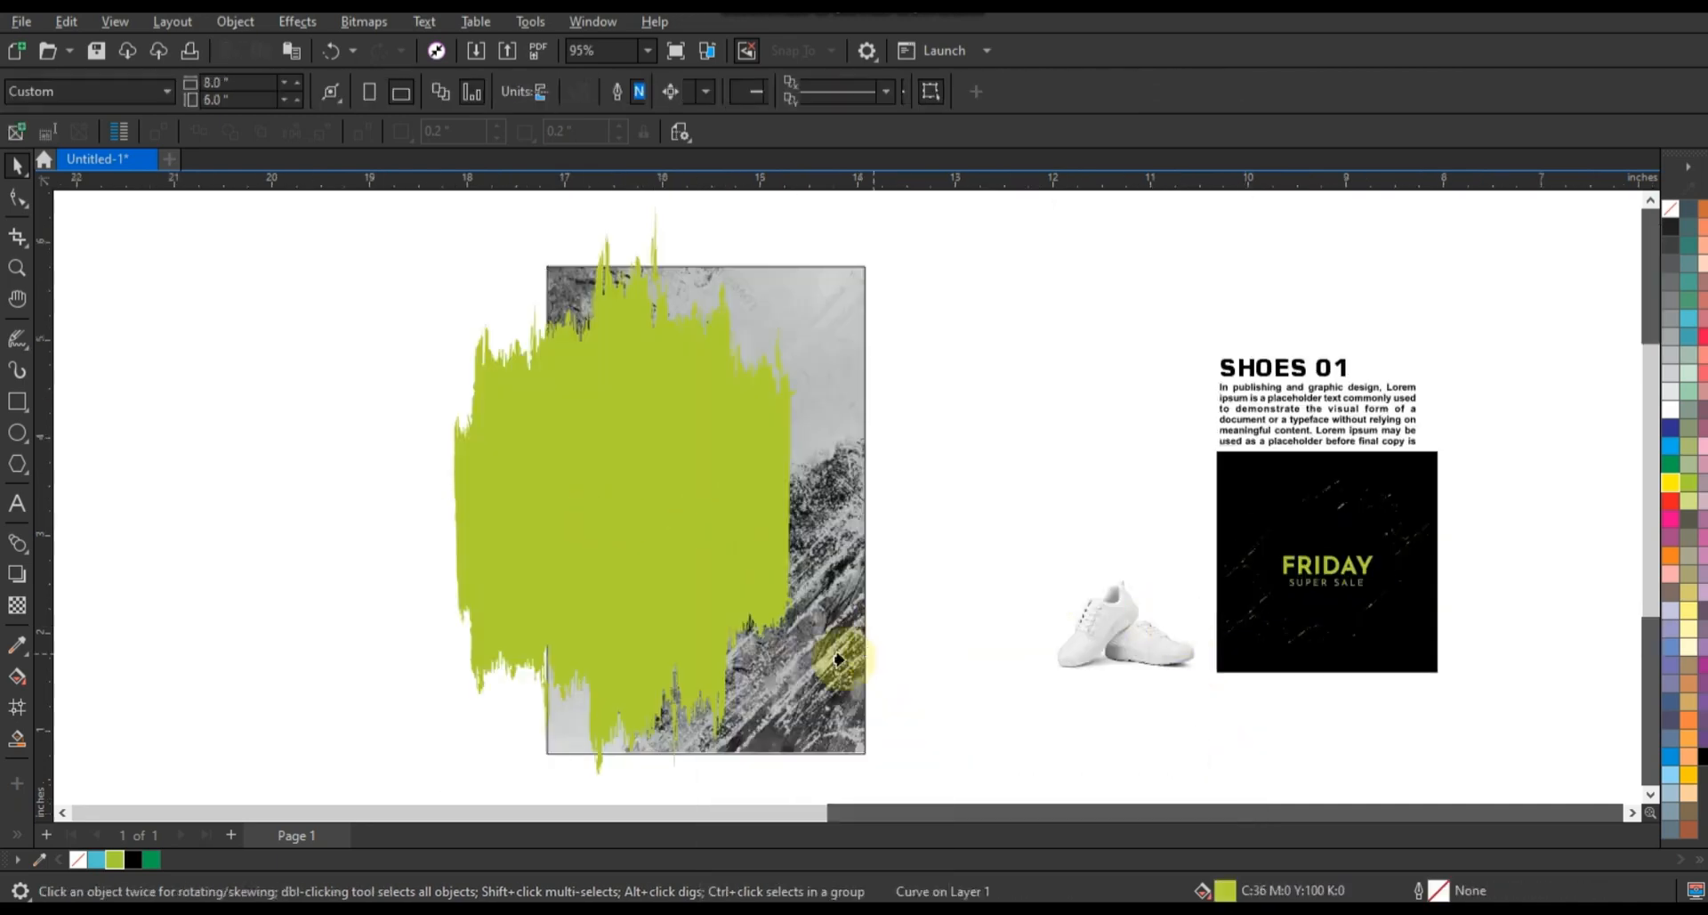
left_click(925, 639)
Step: Move the white shoes image onto the green area of the poster and bring it to the front
left_click_drag(1125, 654, 734, 574)
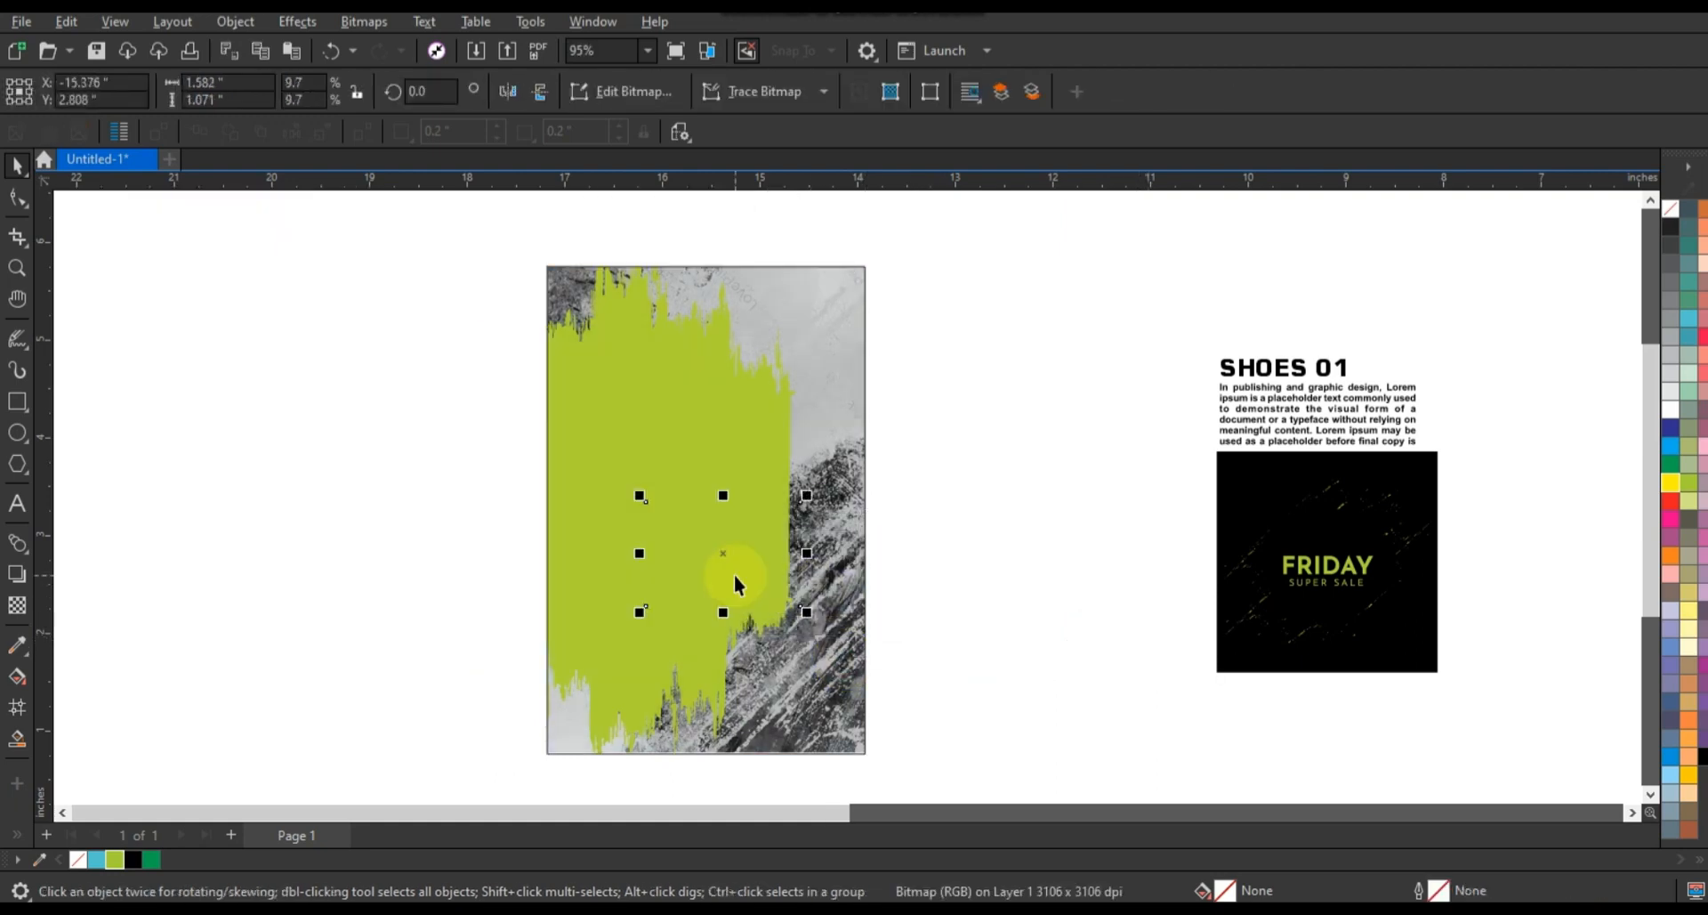
key("shift+Page_Up")
left_click(806, 516)
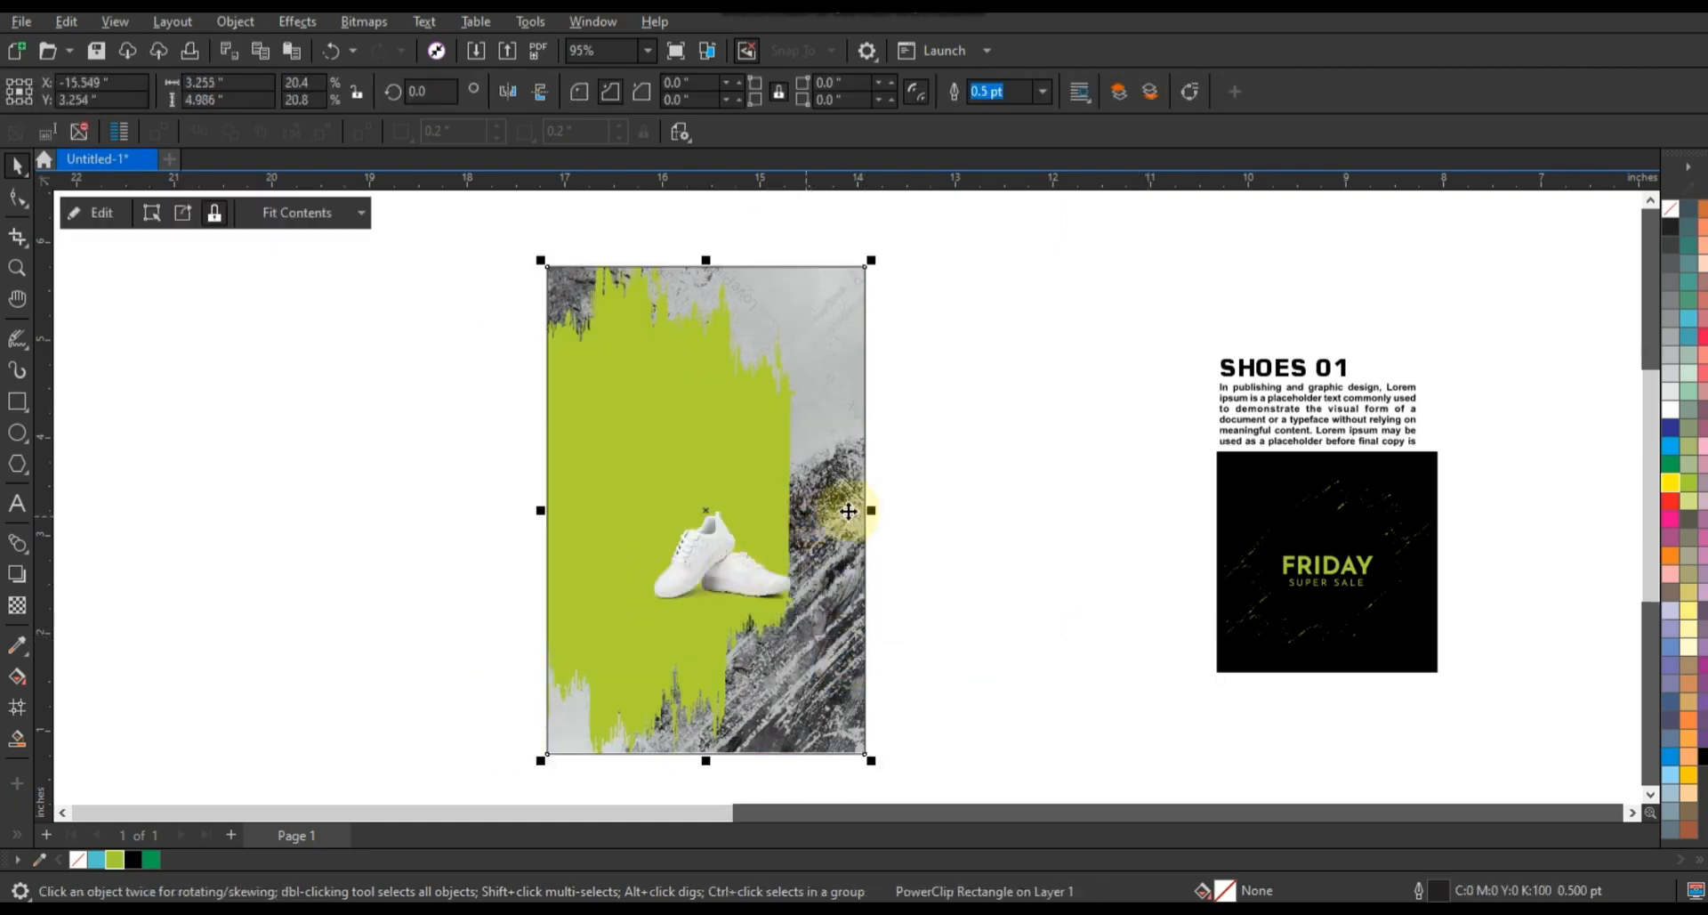
key("shift+F2")
key("Escape")
Step: Resize the shoes image to about 3.25 × 2.2 in and position it across the middle of the poster
left_click(875, 577)
left_click_drag(770, 620, 605, 717)
left_click_drag(884, 602, 887, 569)
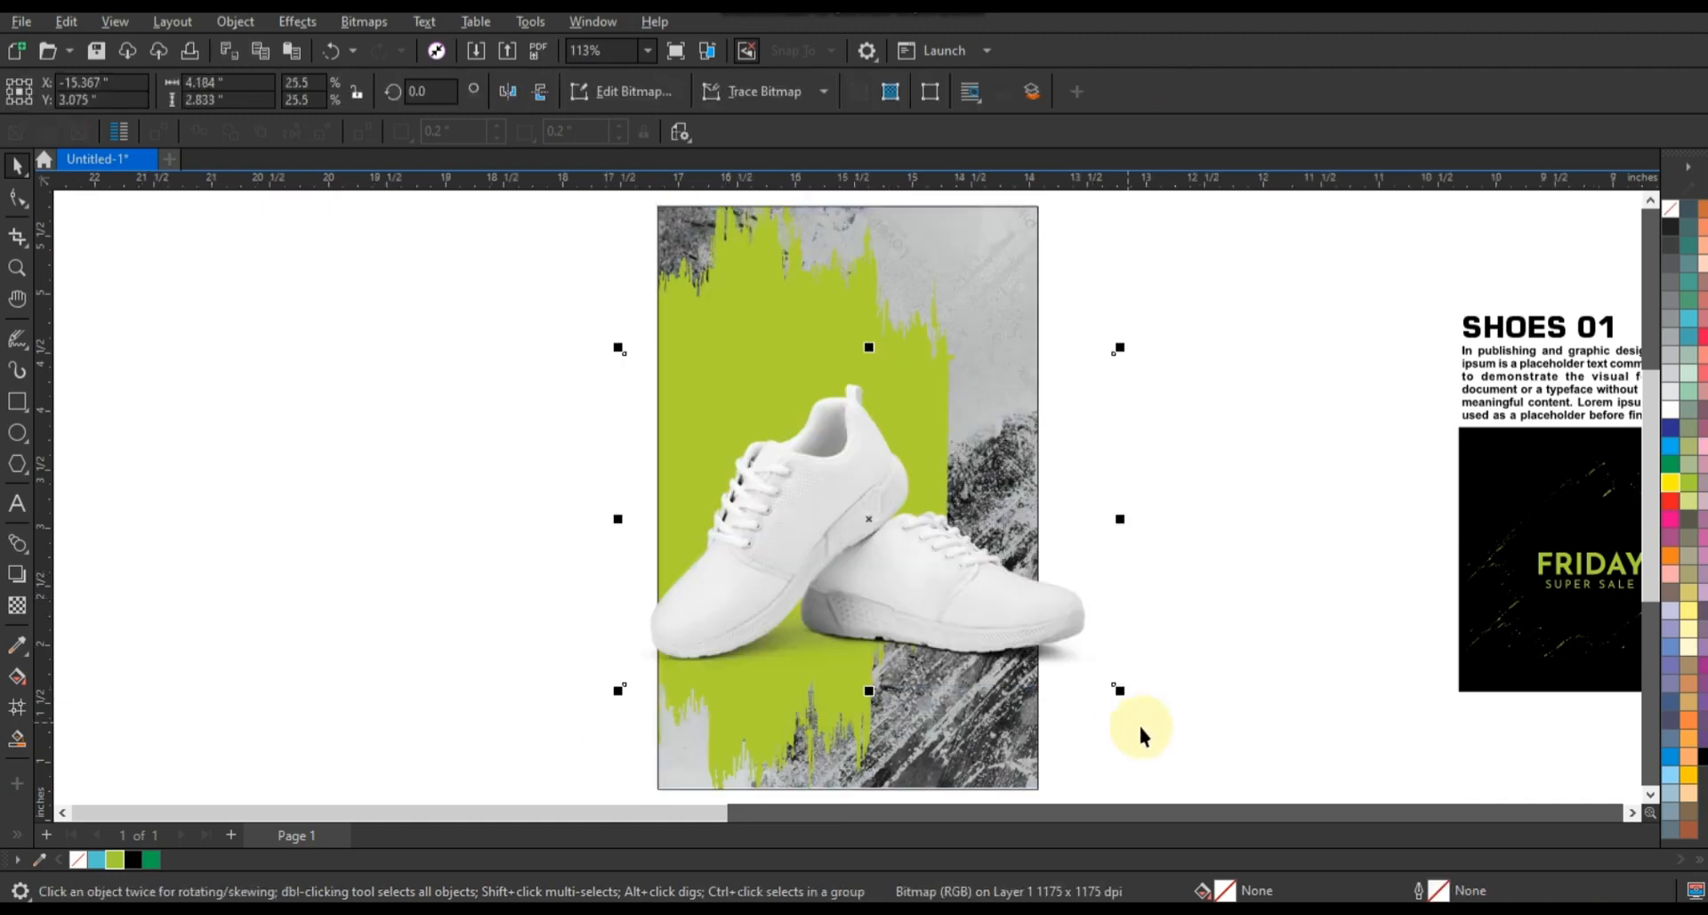
left_click_drag(1125, 699, 1014, 667)
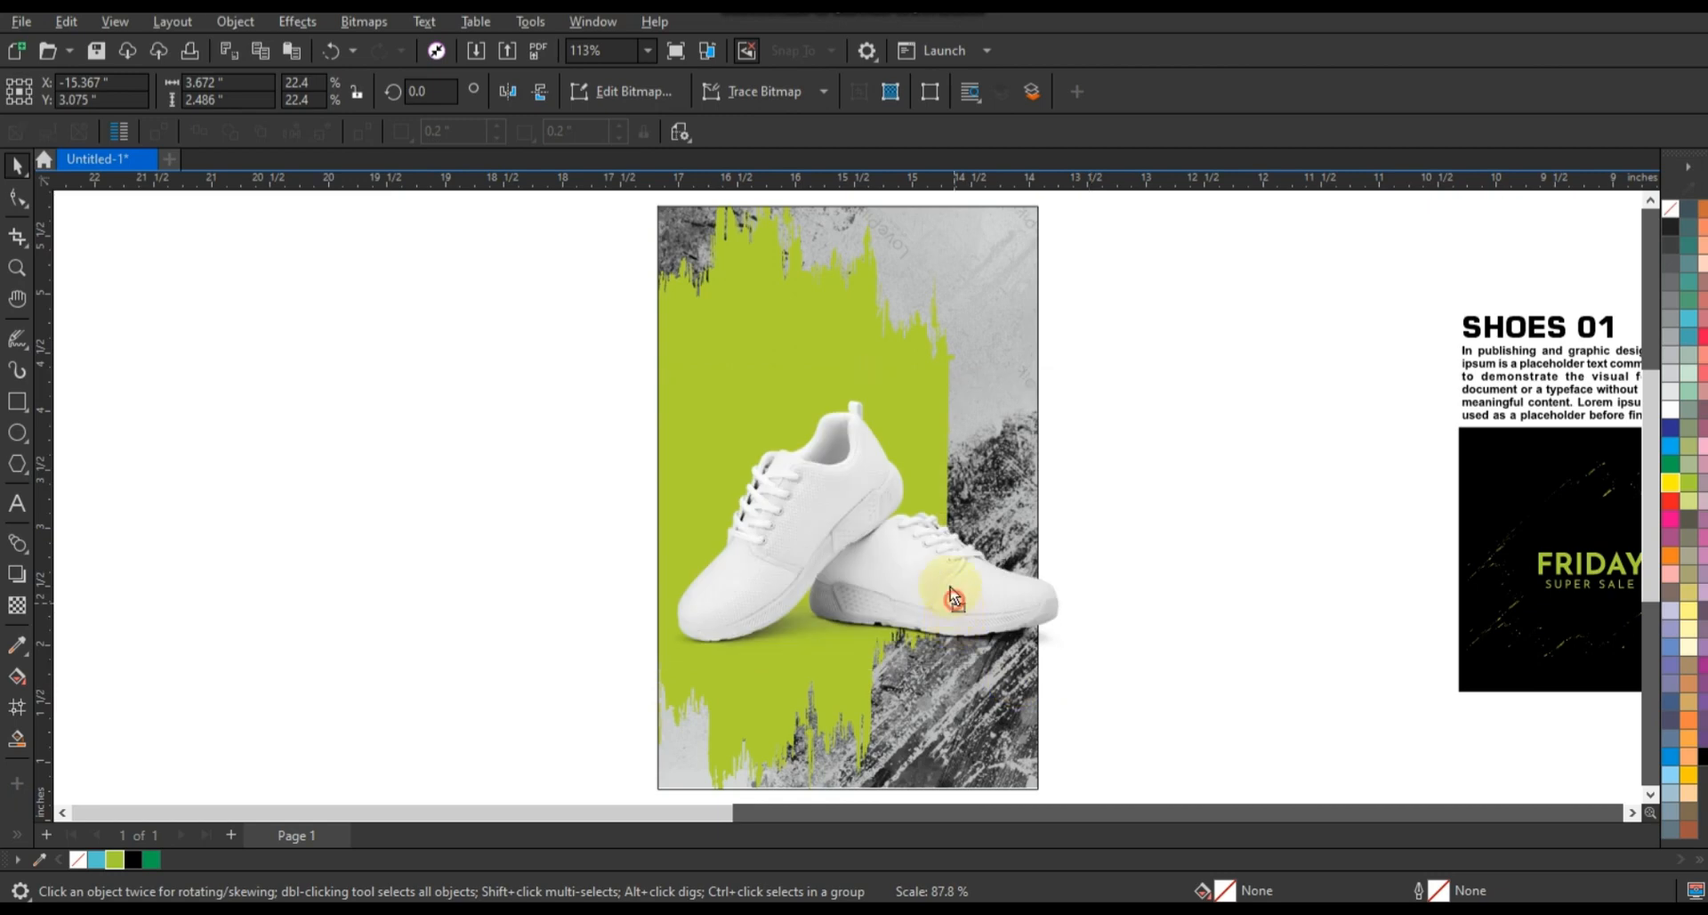
left_click_drag(957, 605, 978, 617)
left_click_drag(1089, 653, 1057, 649)
left_click_drag(990, 594, 1051, 636)
left_click(1138, 658)
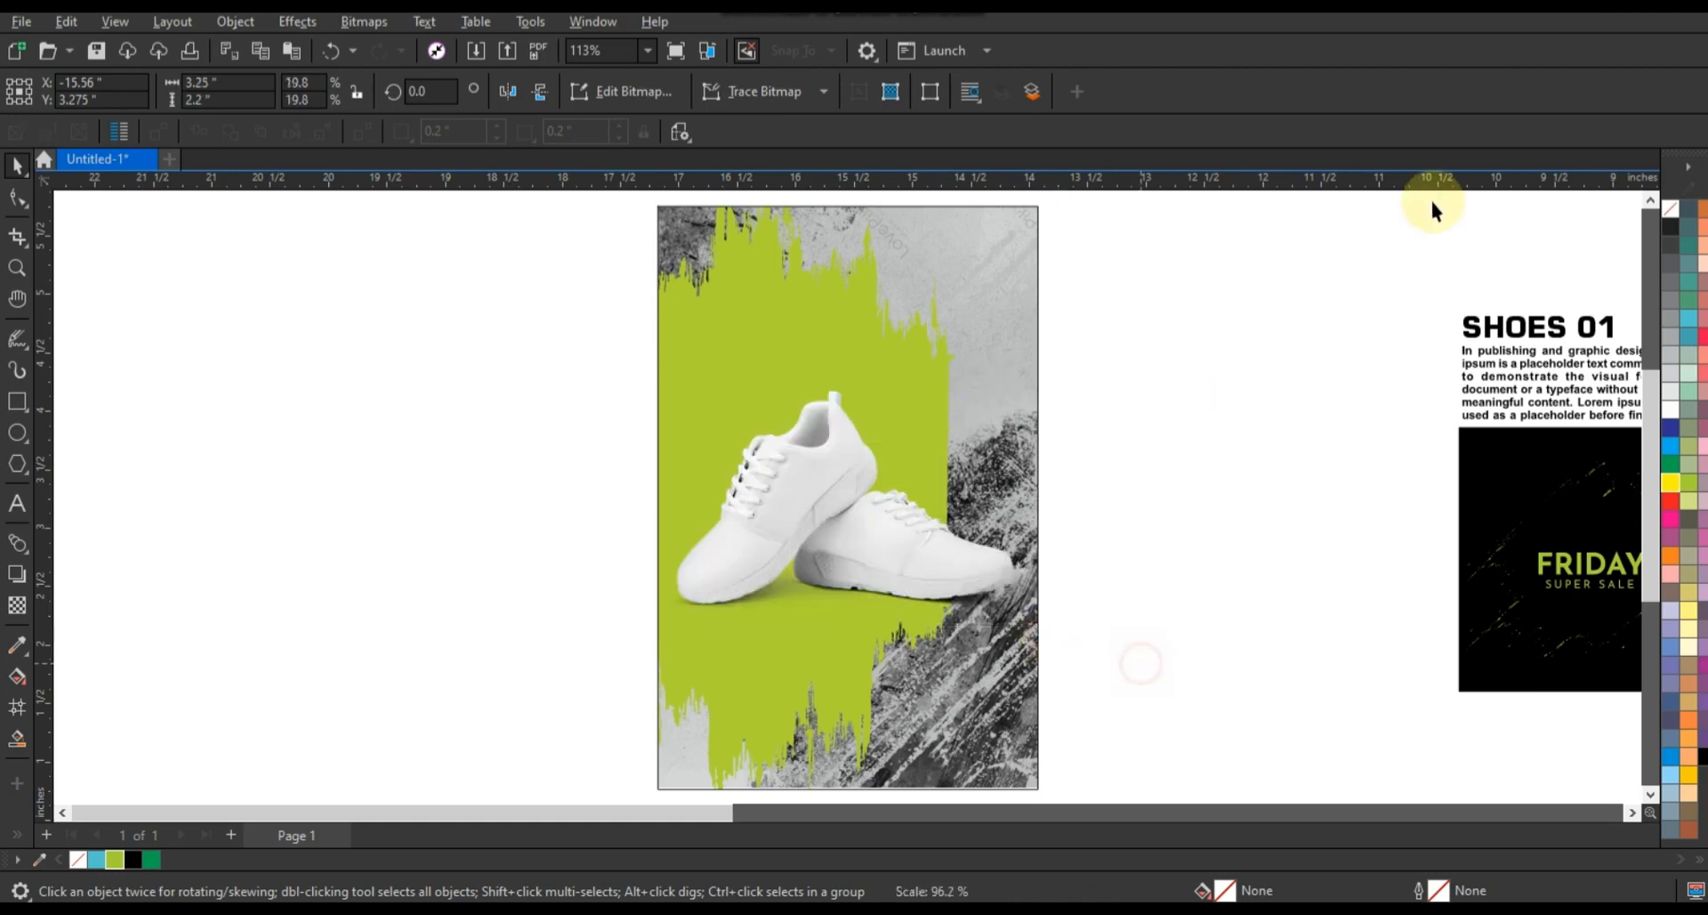
Step: Move the SHOES 01 heading and paragraph onto the green area above the shoes and scale them to about 1.33 × 0.59 in
left_click_drag(1365, 253, 740, 415)
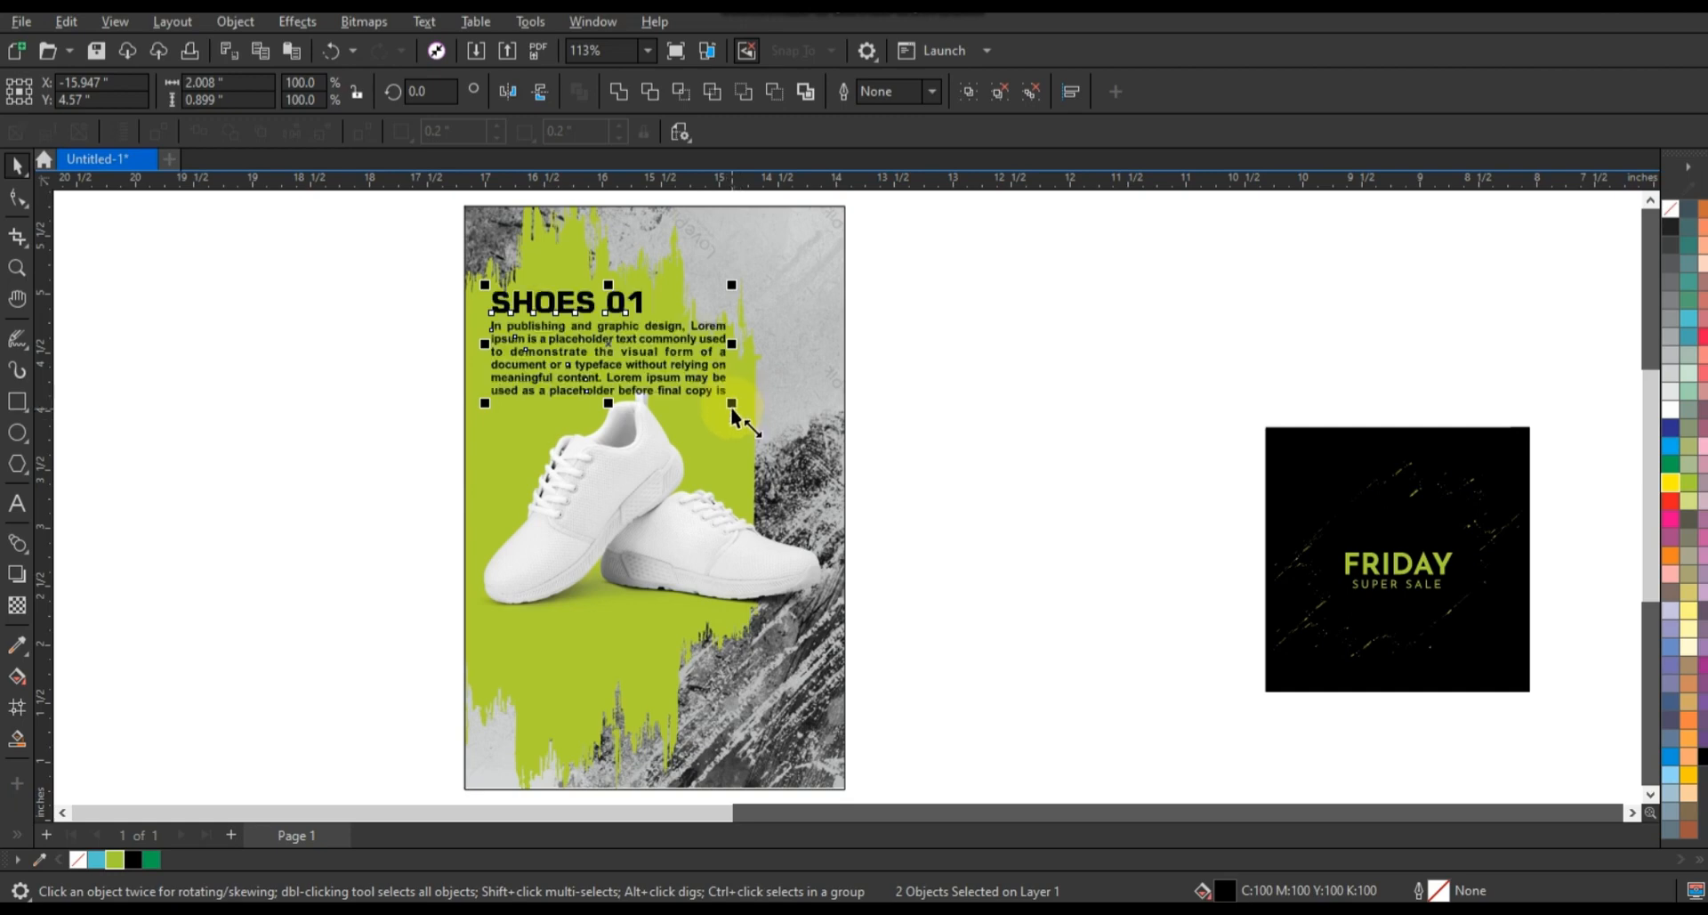
left_click_drag(723, 402, 637, 359)
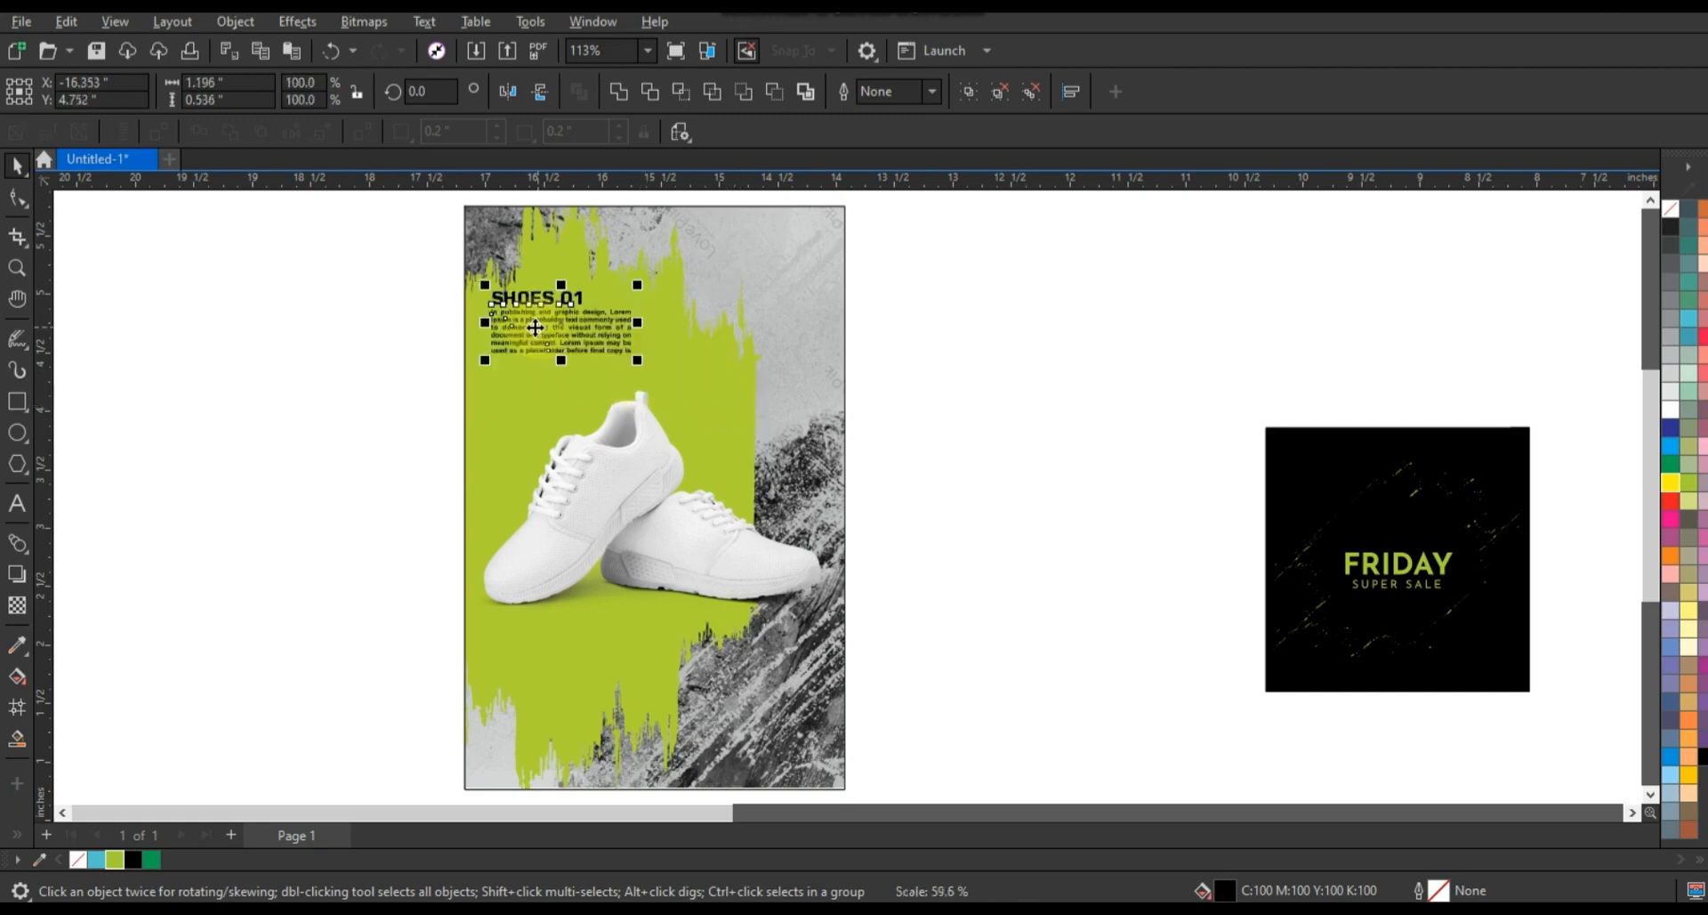
left_click_drag(533, 327, 534, 352)
left_click_drag(637, 309, 645, 303)
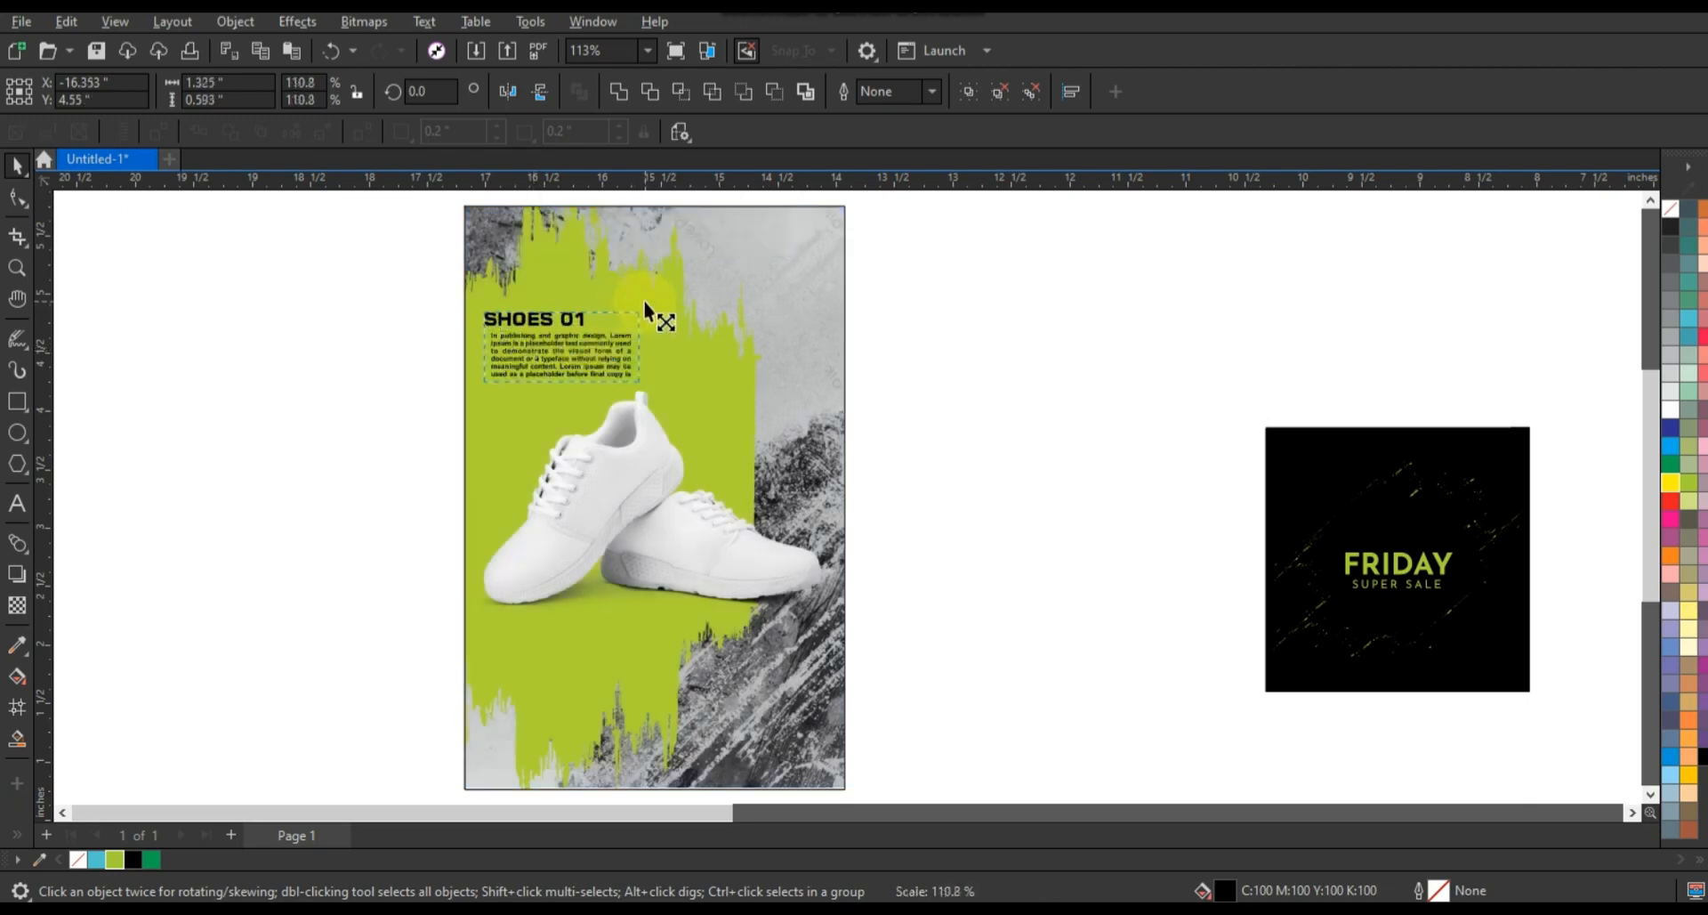
Step: Delete the black FRIDAY SUPER SALE artwork beside the poster
left_click(1007, 419)
left_click_drag(1136, 370, 1561, 770)
key("Delete")
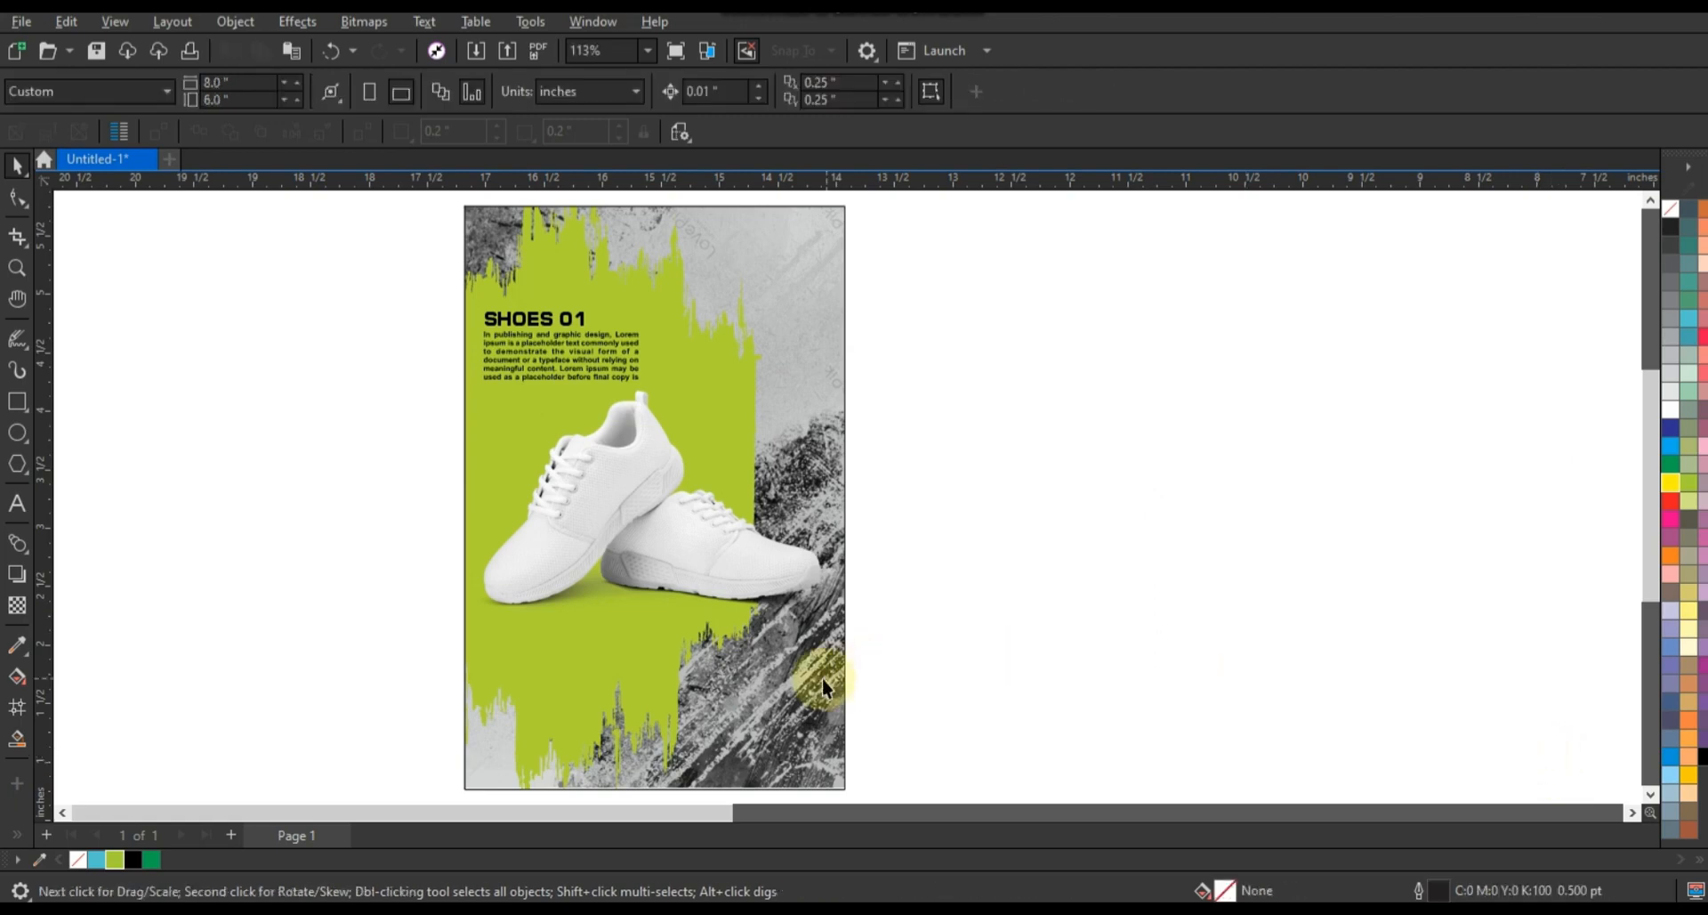
left_click(822, 678)
scroll(965, 615, "left", 2)
left_click(427, 443)
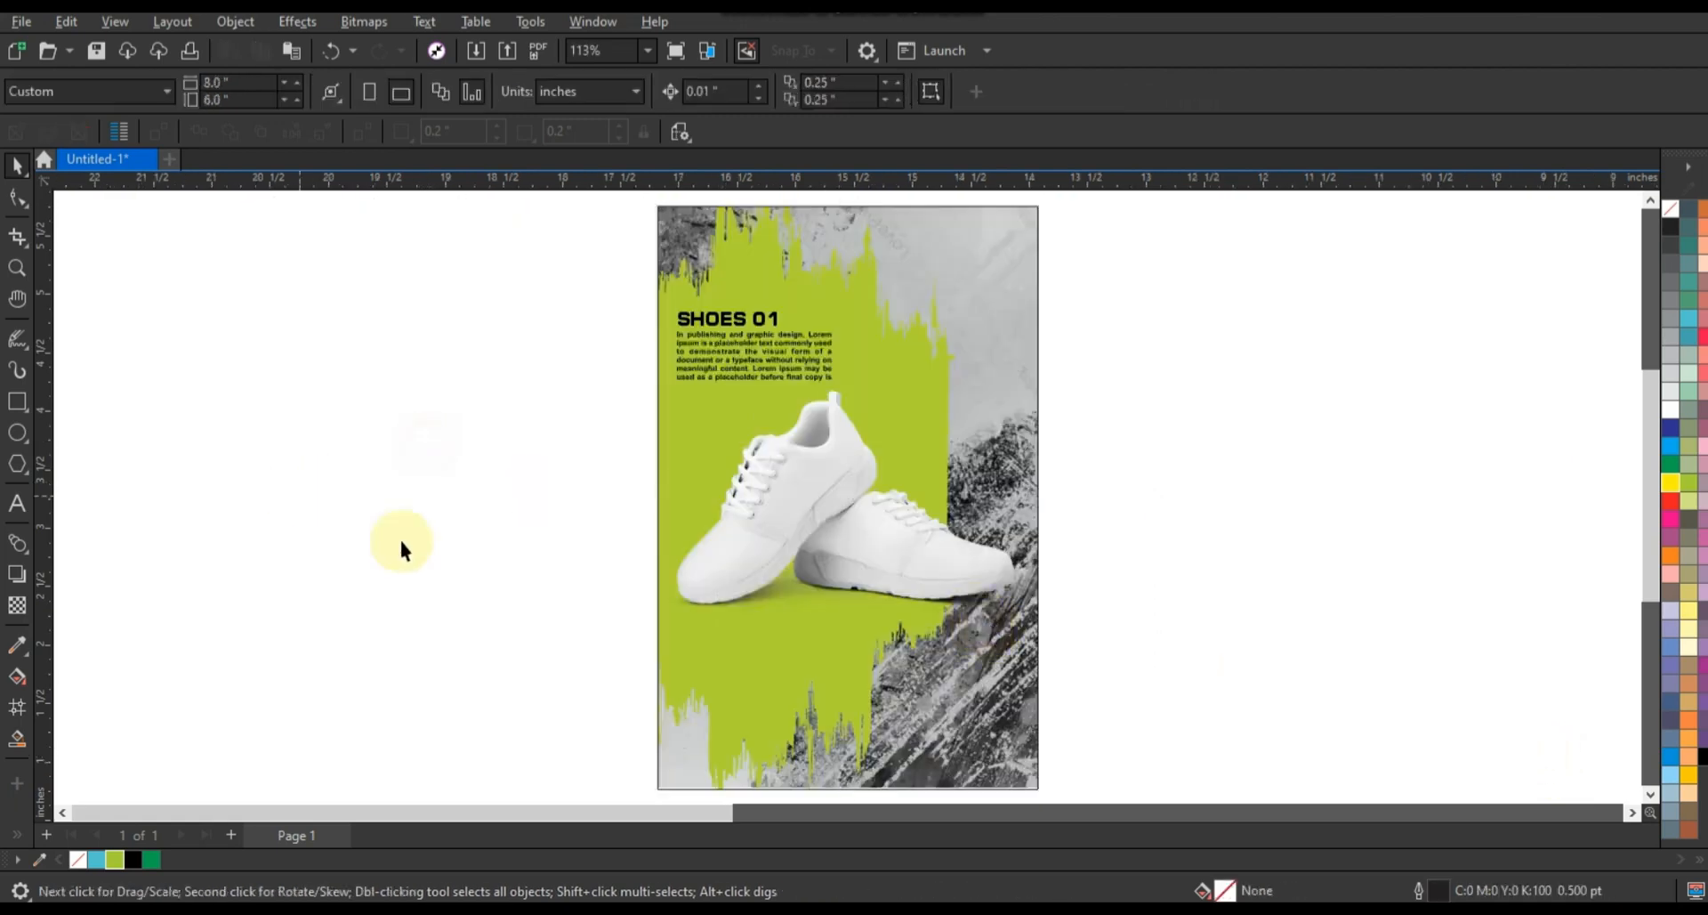
left_click(793, 697)
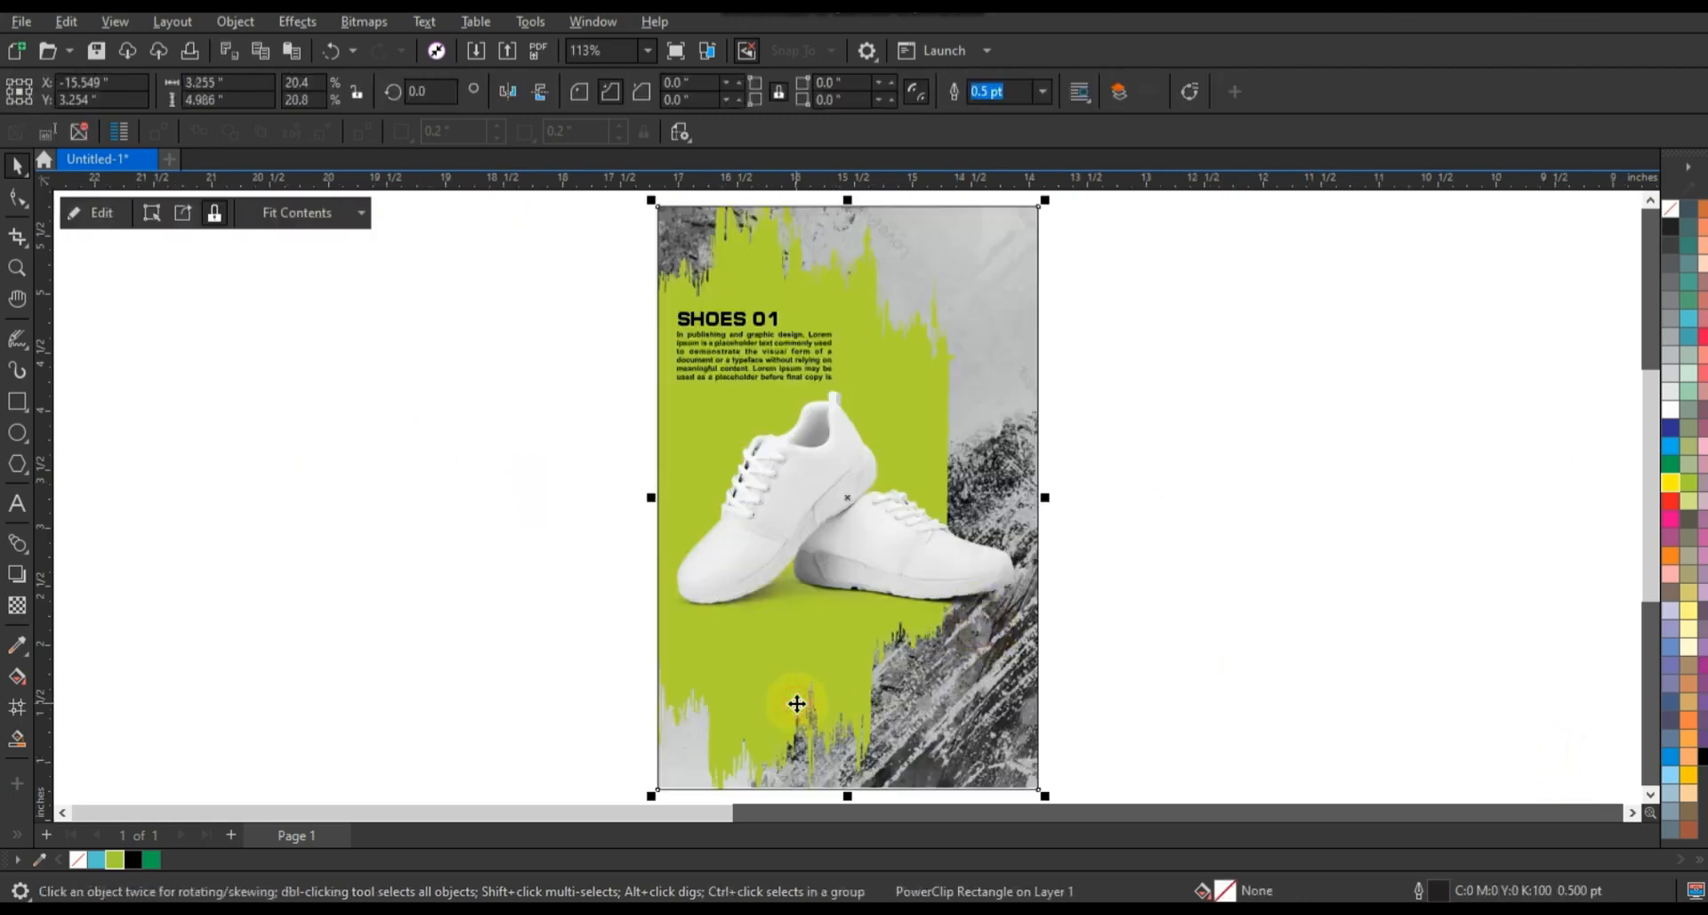
left_click(412, 685)
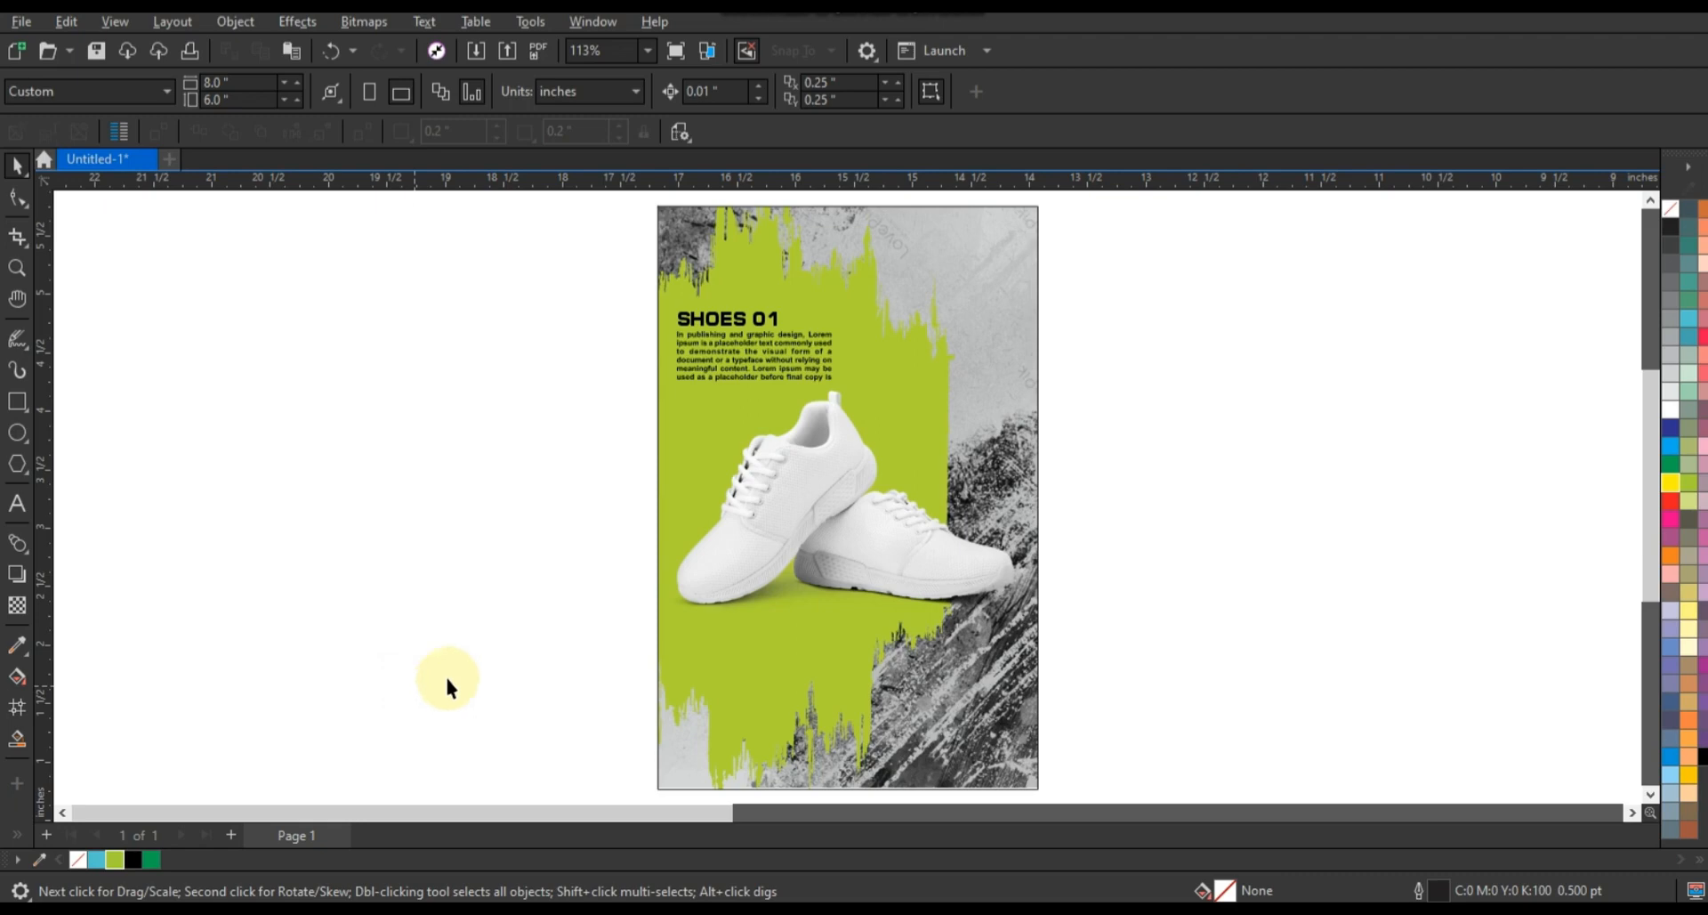
Step: Copy the SHOES 01 heading to the empty area beside the poster and rewrite the copy as SHOES and SHOP on two lines
left_click(717, 325)
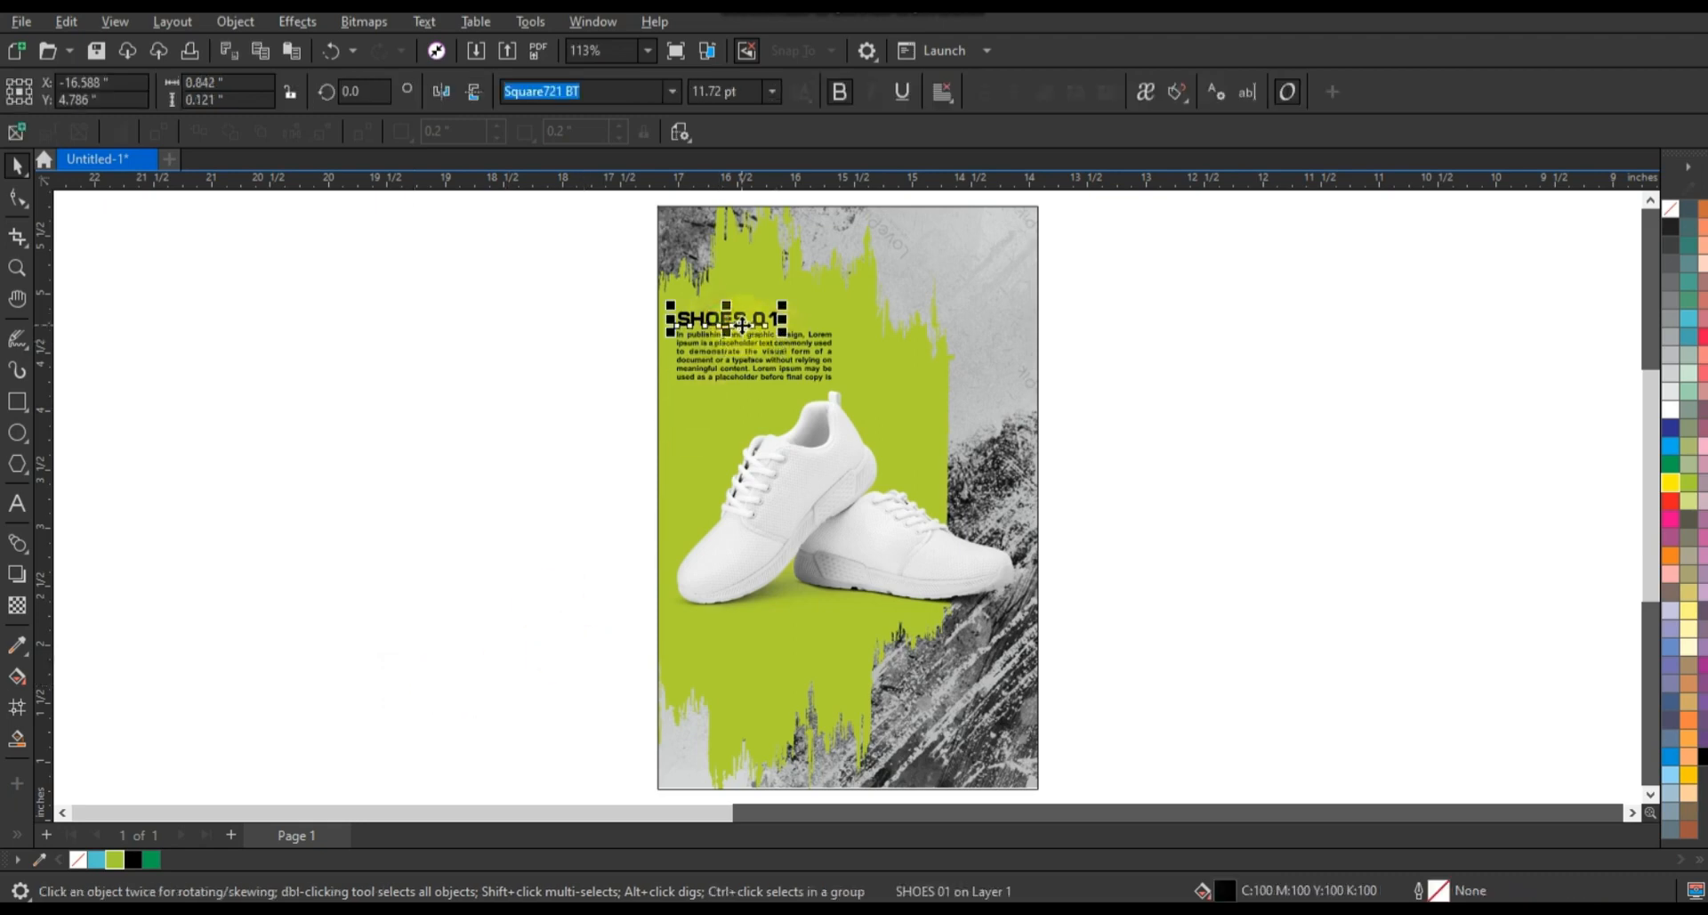
left_click_drag(743, 326, 406, 420)
left_click(17, 504)
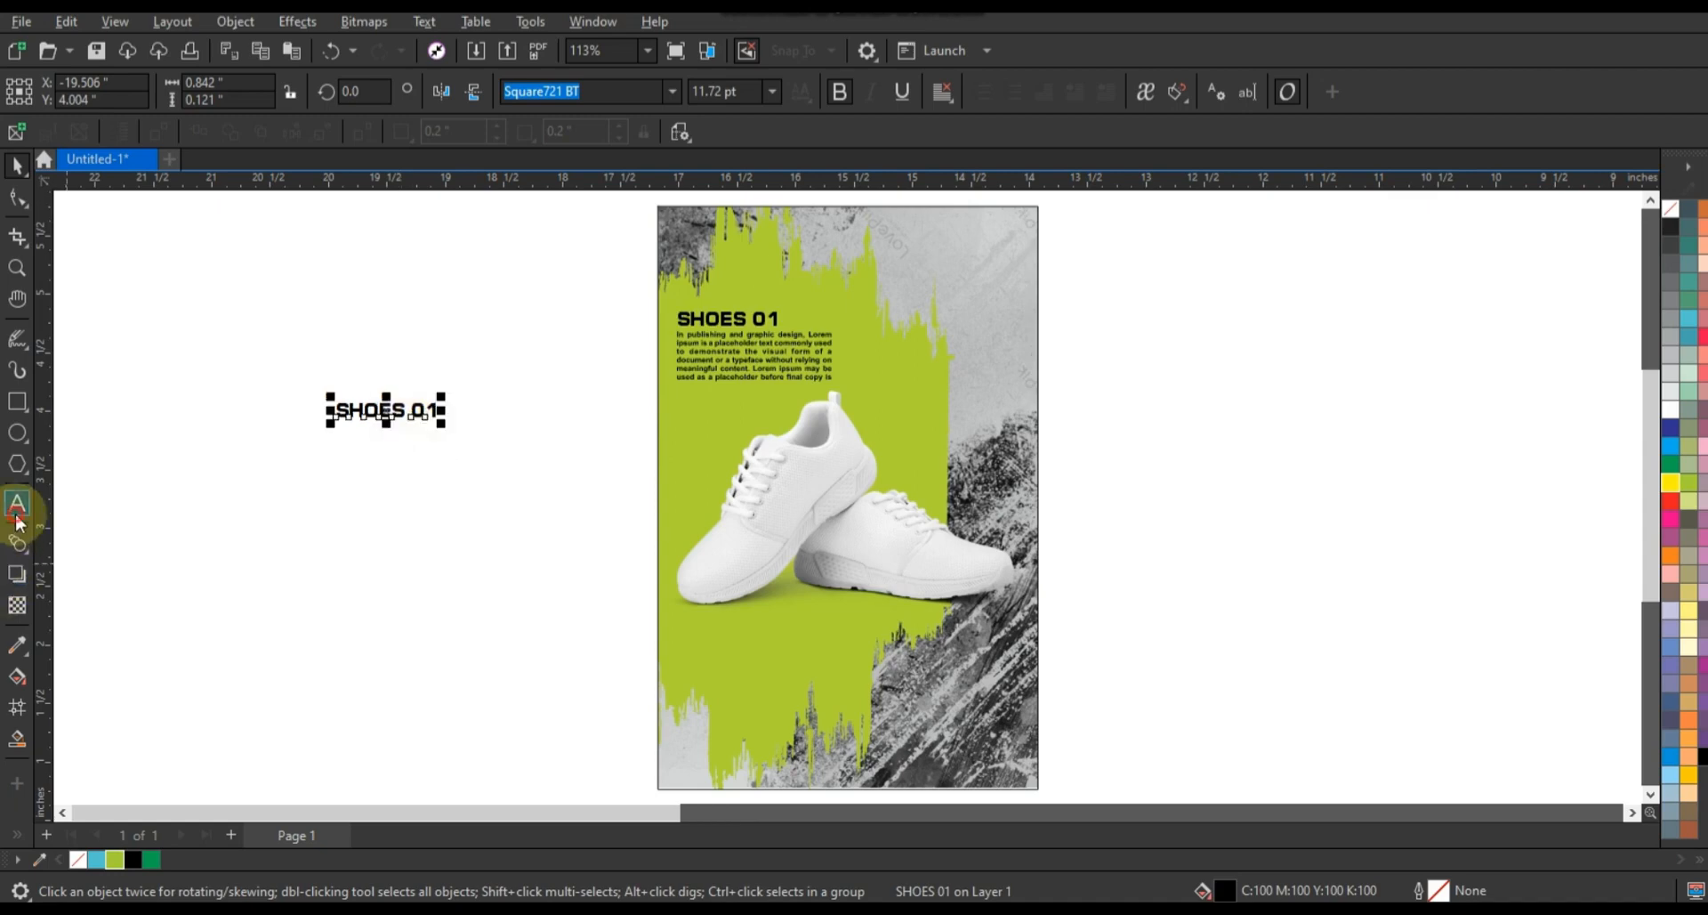
key("BackSpace")
key("BackSpace")
key("Return")
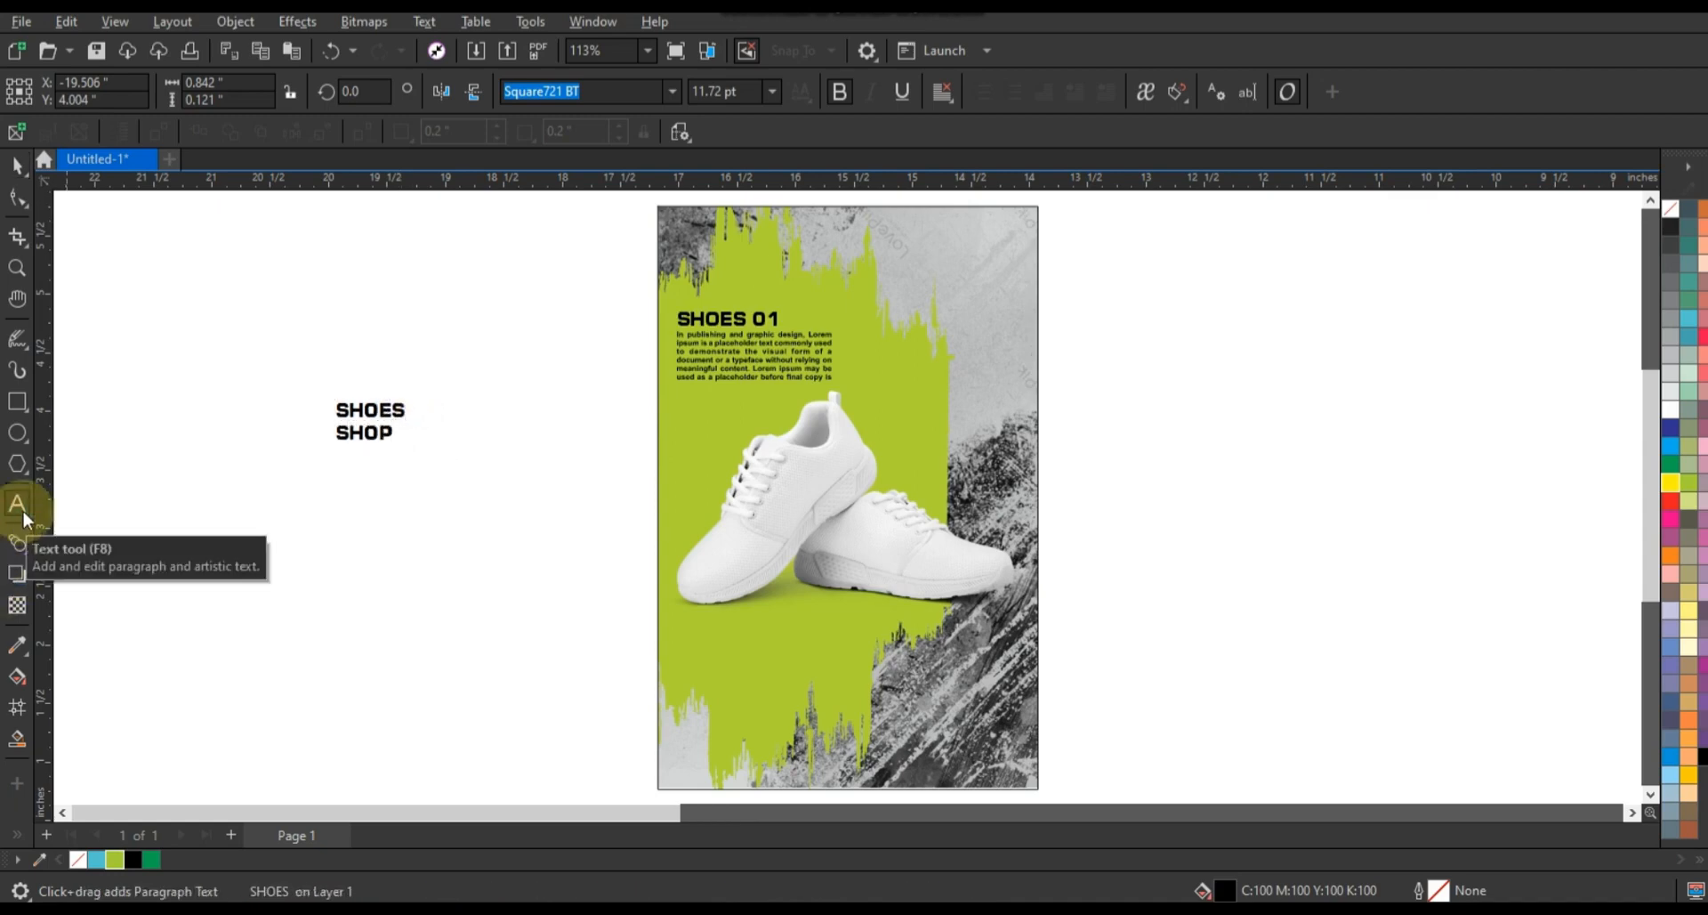
Step: Break the two-line text into separate words and mirror SHOP horizontally
left_click(18, 166)
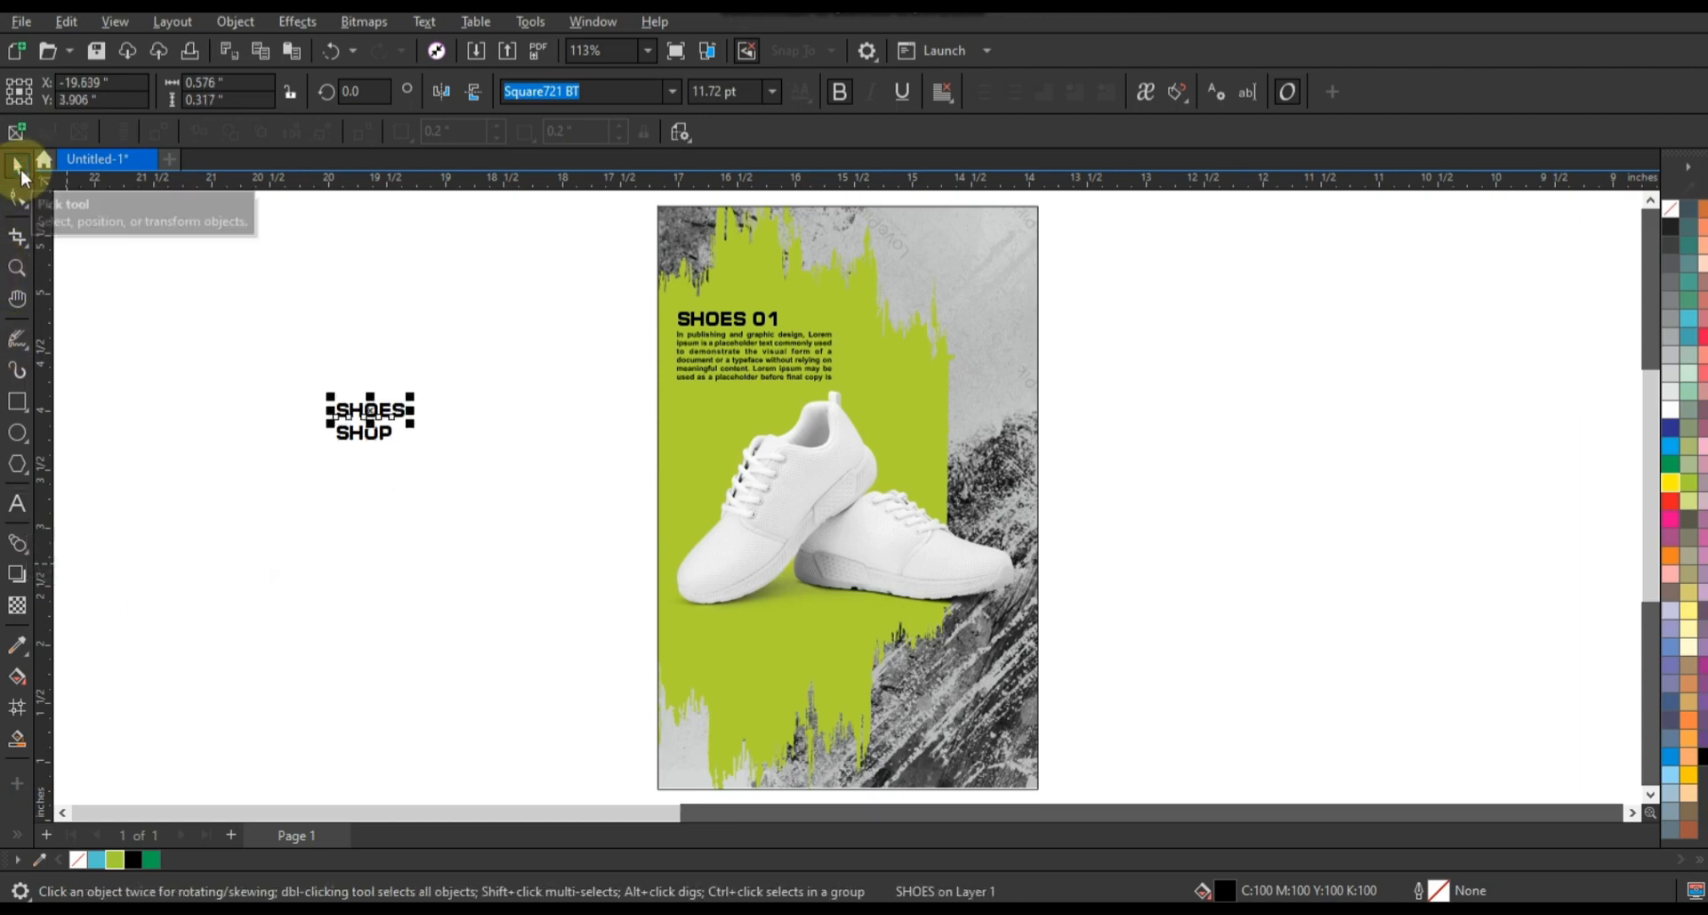
left_click(354, 441)
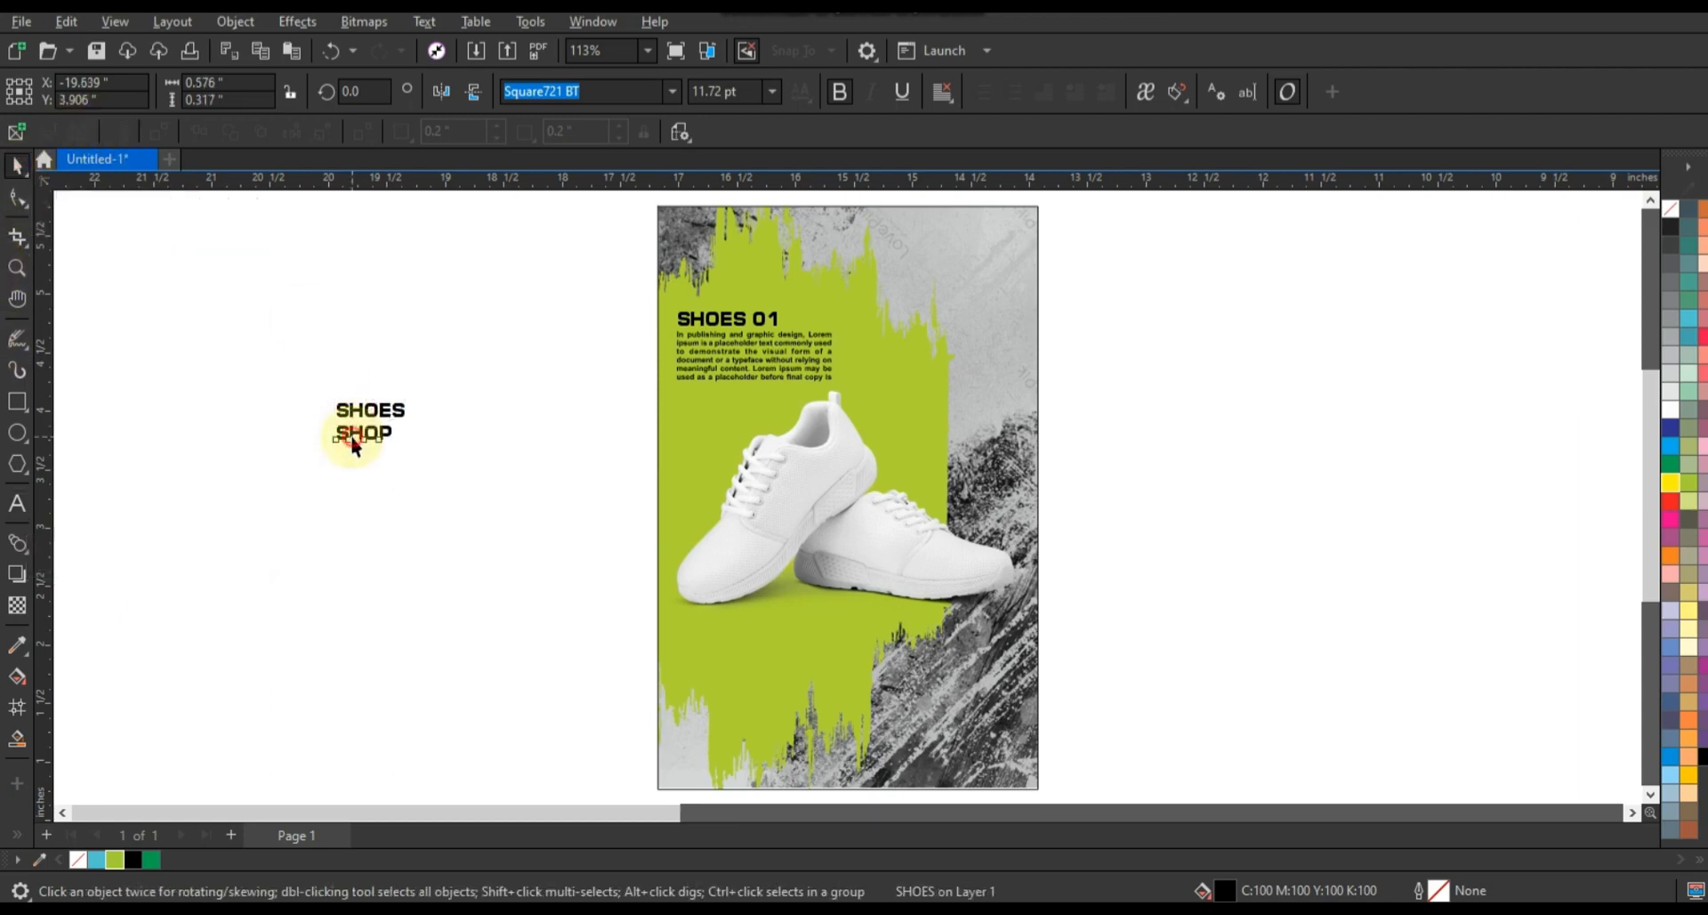
left_click(436, 96)
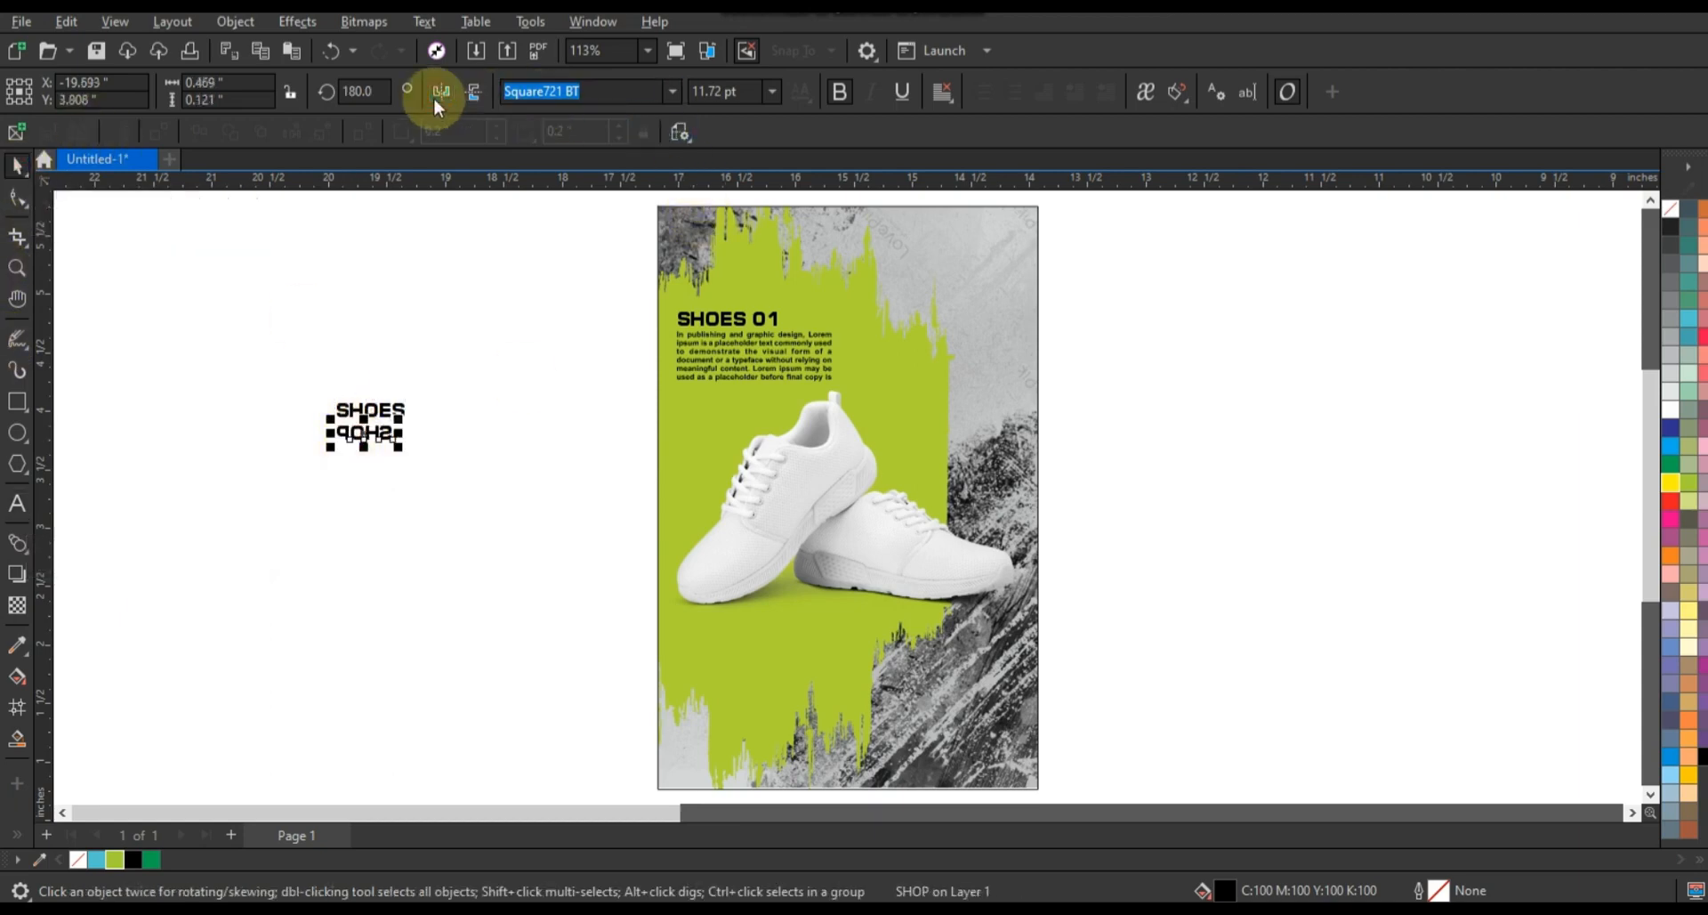
Step: Move the mirrored SHOP close beneath SHOES and enlarge it to about 0.58 × 0.15 in to match the width of SHOES
left_click(397, 410)
left_click_drag(521, 369, 245, 487)
key("shift+F2")
scroll(482, 396, "down", 1)
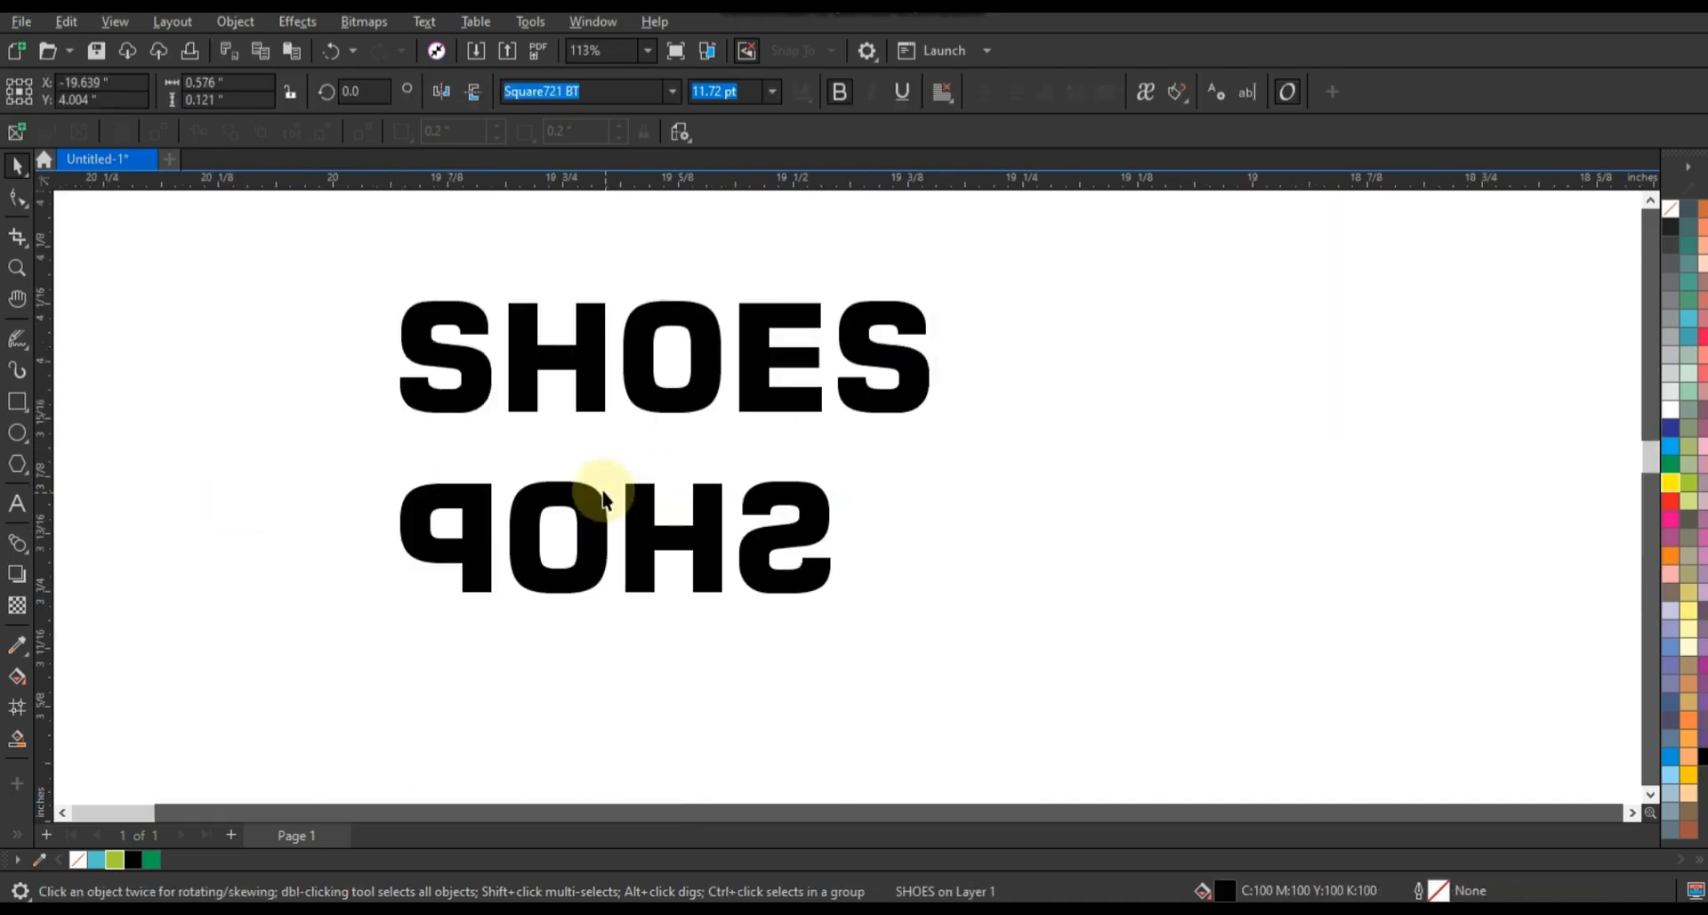
left_click(598, 490)
left_click(629, 494)
left_click_drag(642, 449, 637, 430)
left_click_drag(836, 535, 938, 614)
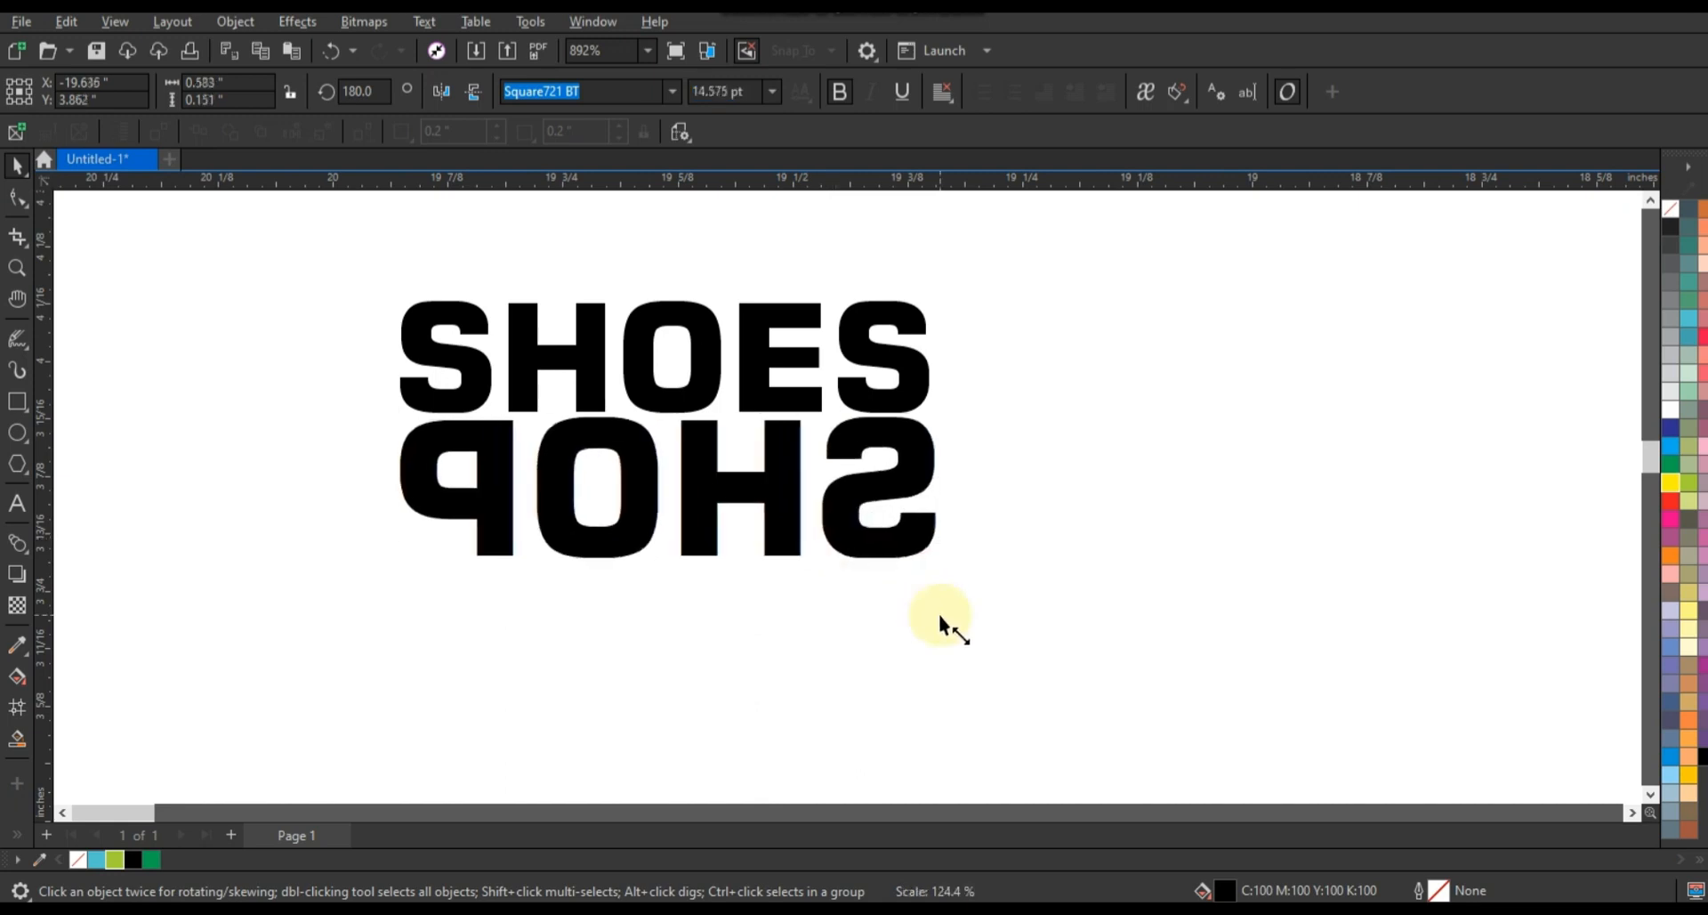
left_click_drag(894, 549, 899, 562)
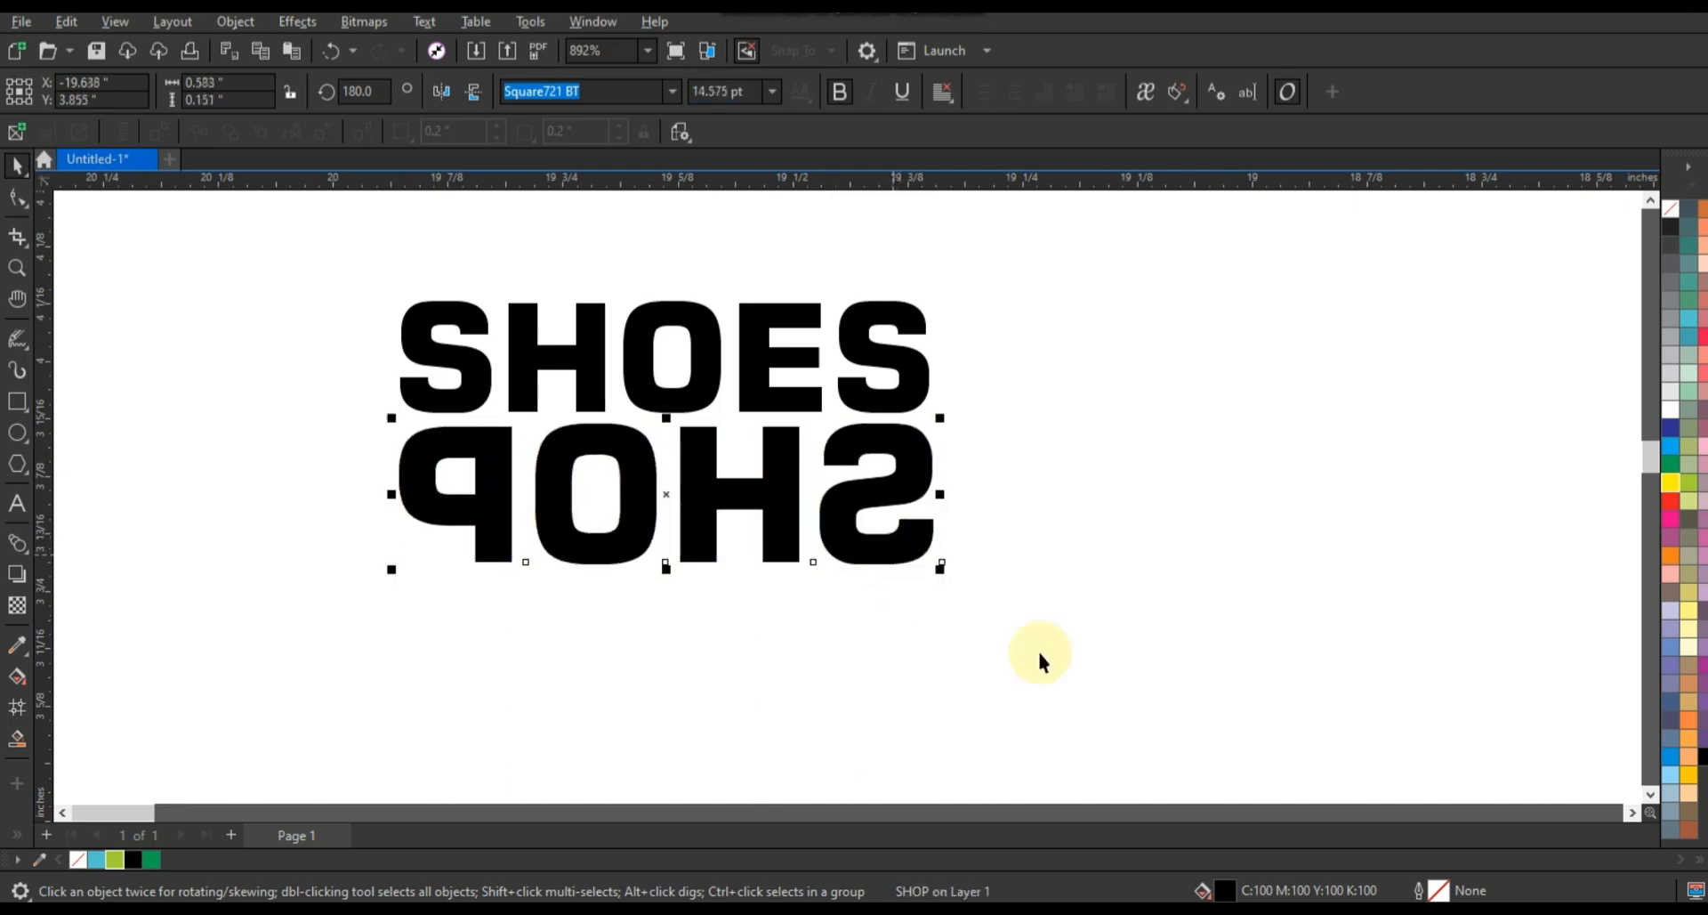
Step: Set both SHOES and SHOP in the ChunkFive Print font and convert them to curves
left_click_drag(1038, 653, 327, 369)
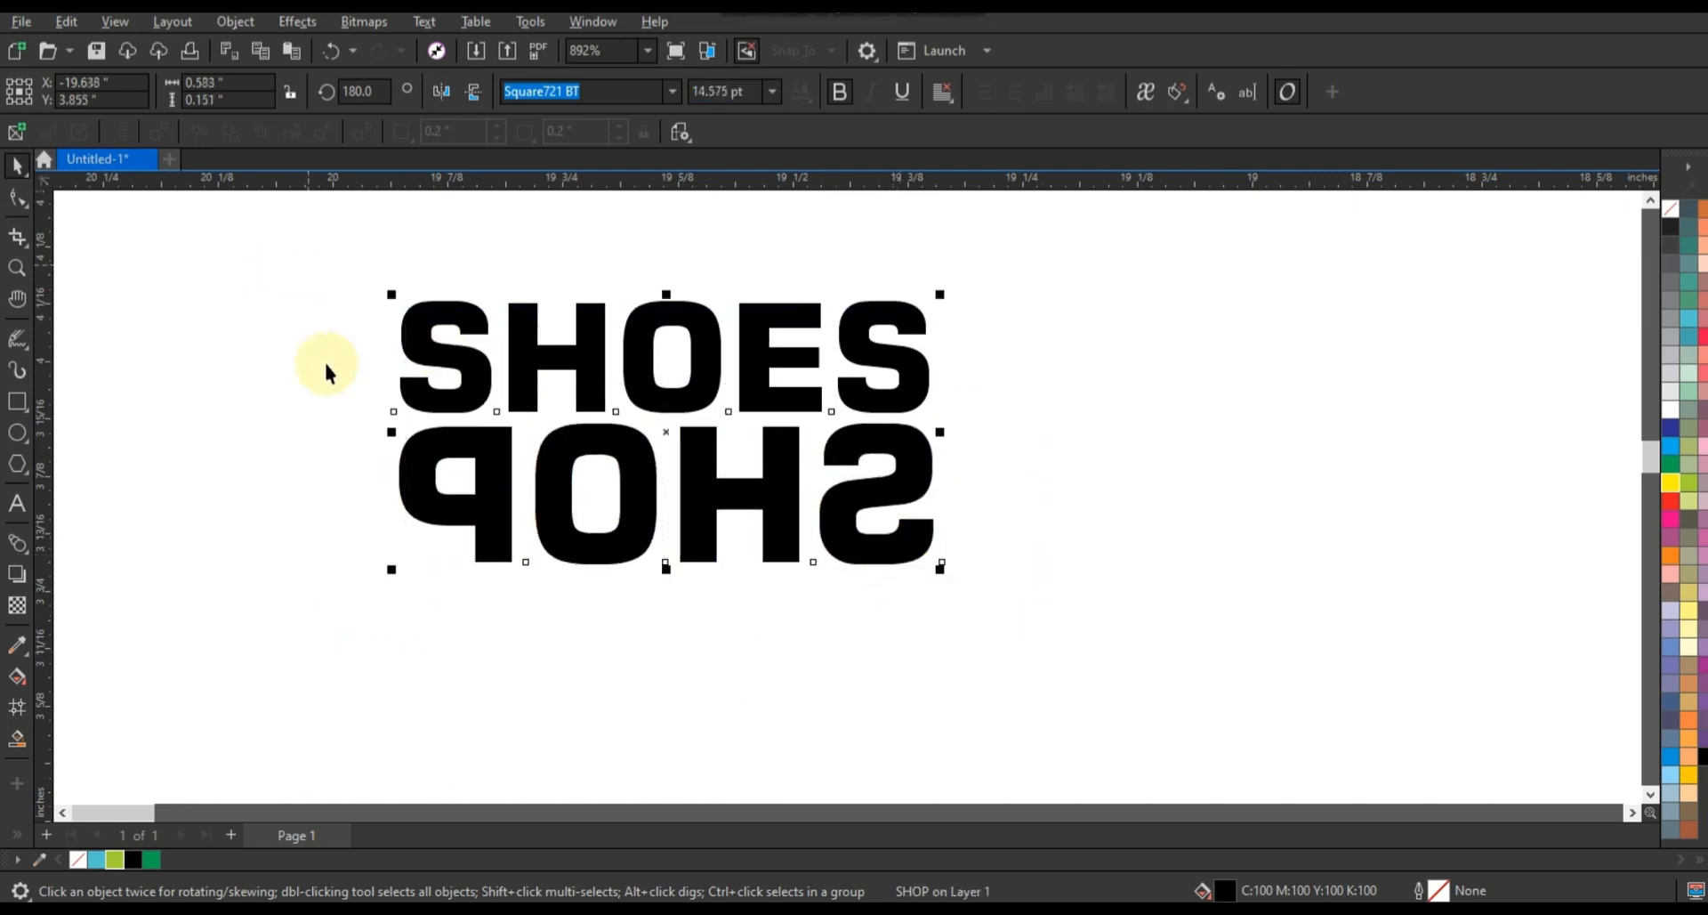
left_click(670, 92)
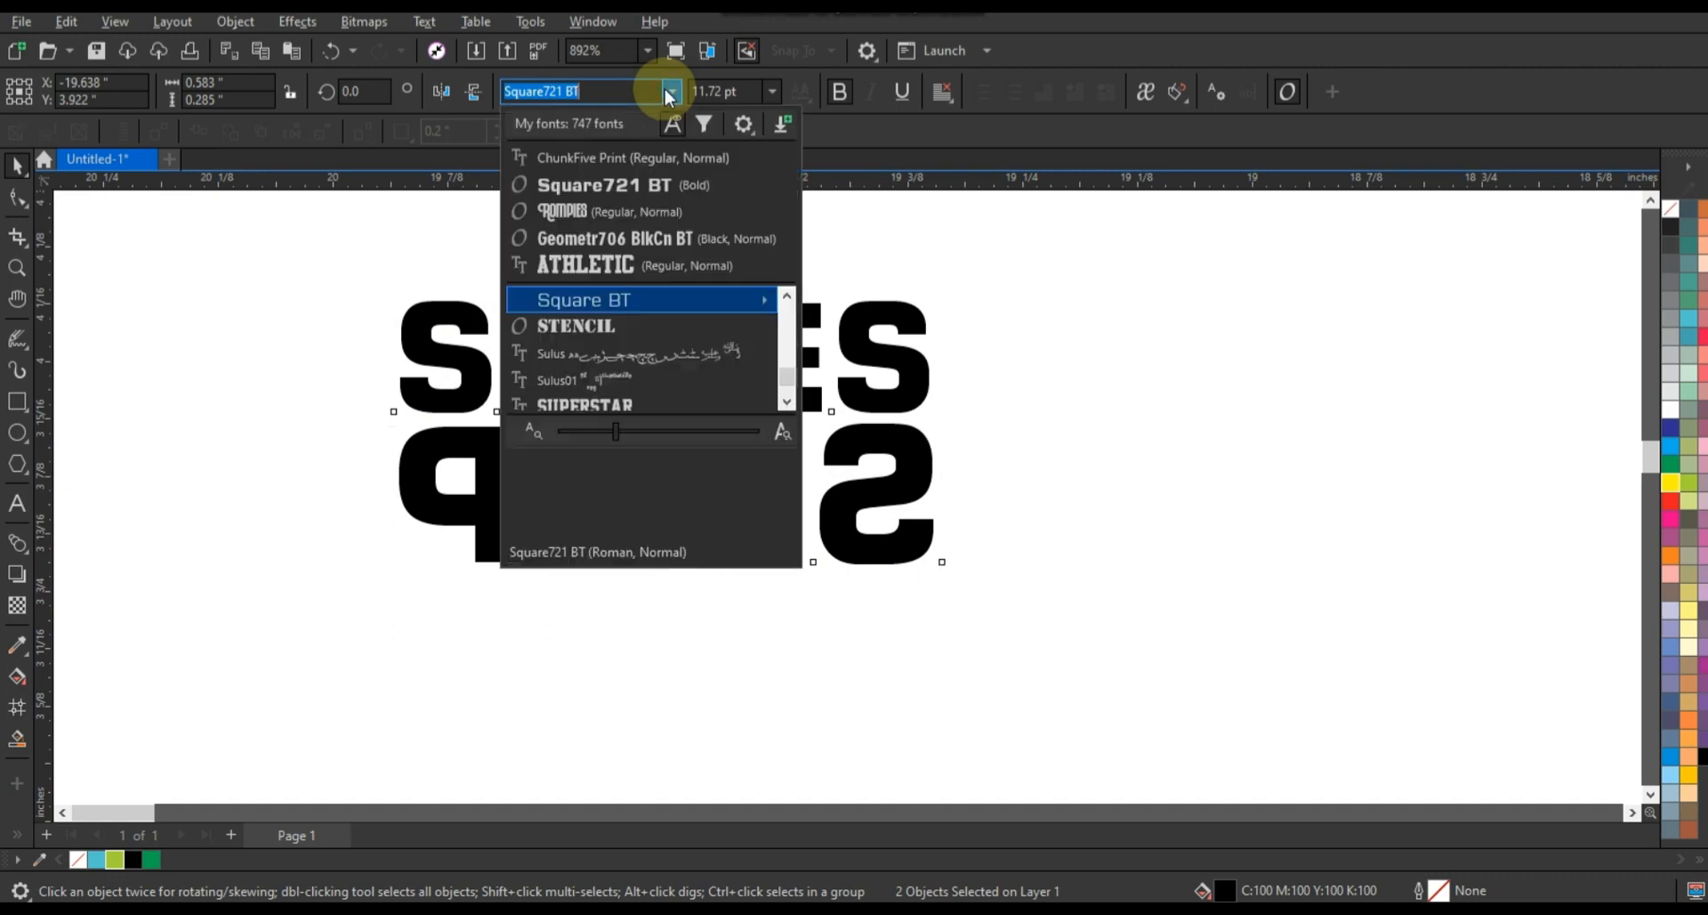
left_click(627, 153)
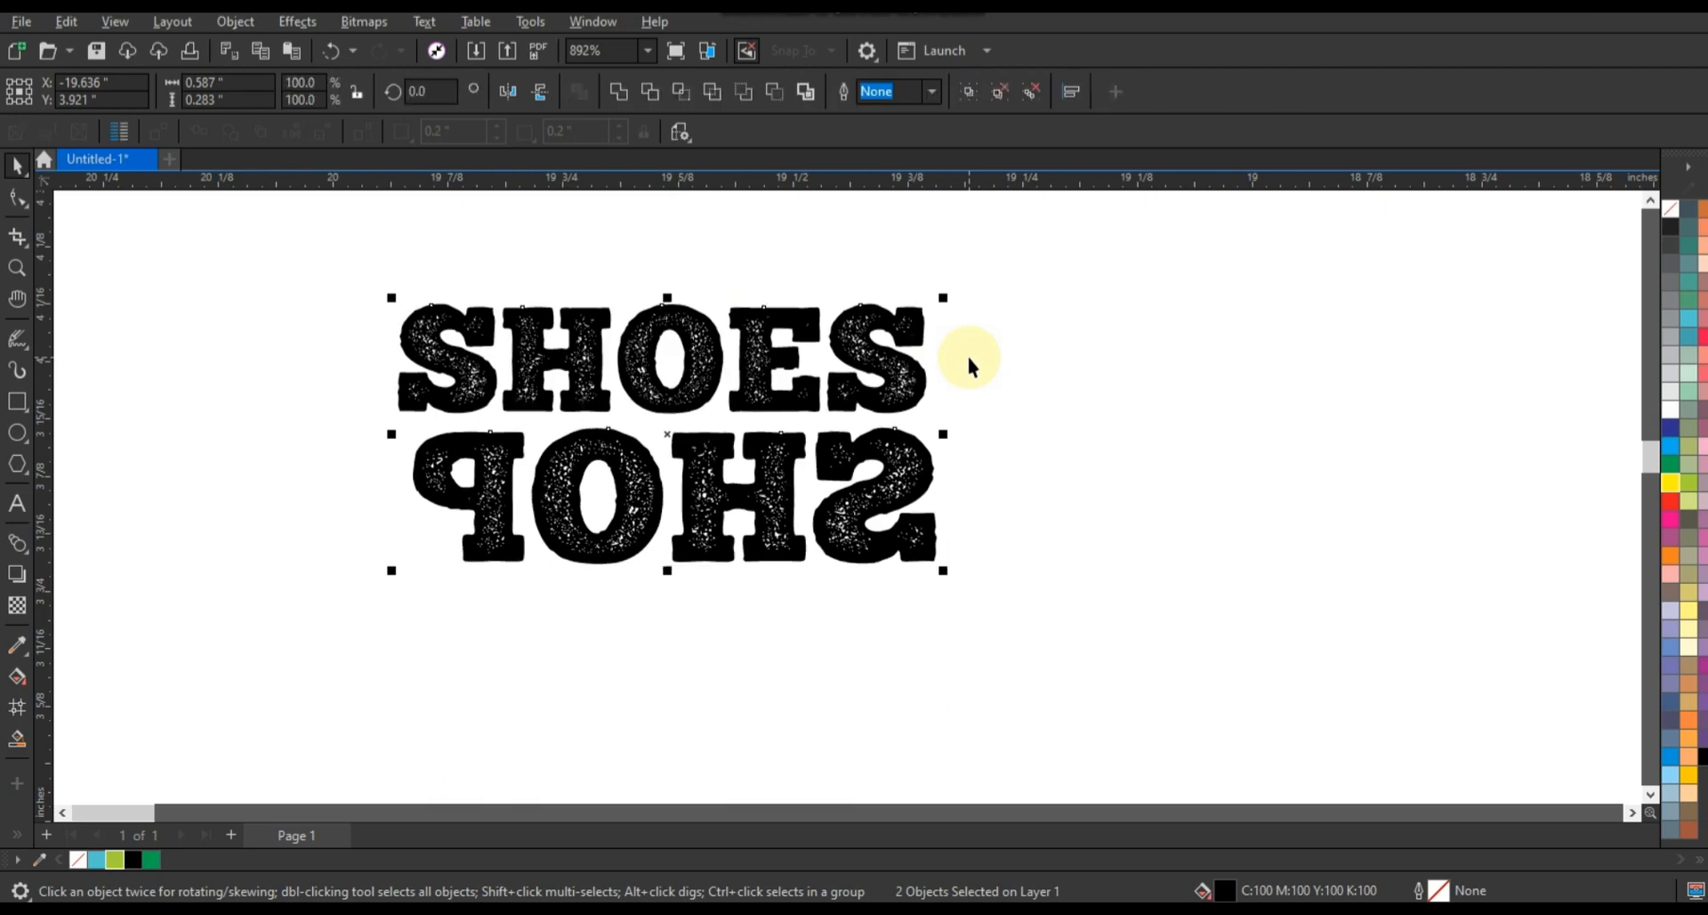
Step: Group the SHOES and SHOP lettering, enlarge it to about 1.69 × 0.82 in and rotate it 90 degrees
scroll(593, 494, "down", 3)
left_click_drag(686, 515, 809, 621)
left_click(1384, 663)
scroll(764, 491, "down", 1)
left_click(669, 513)
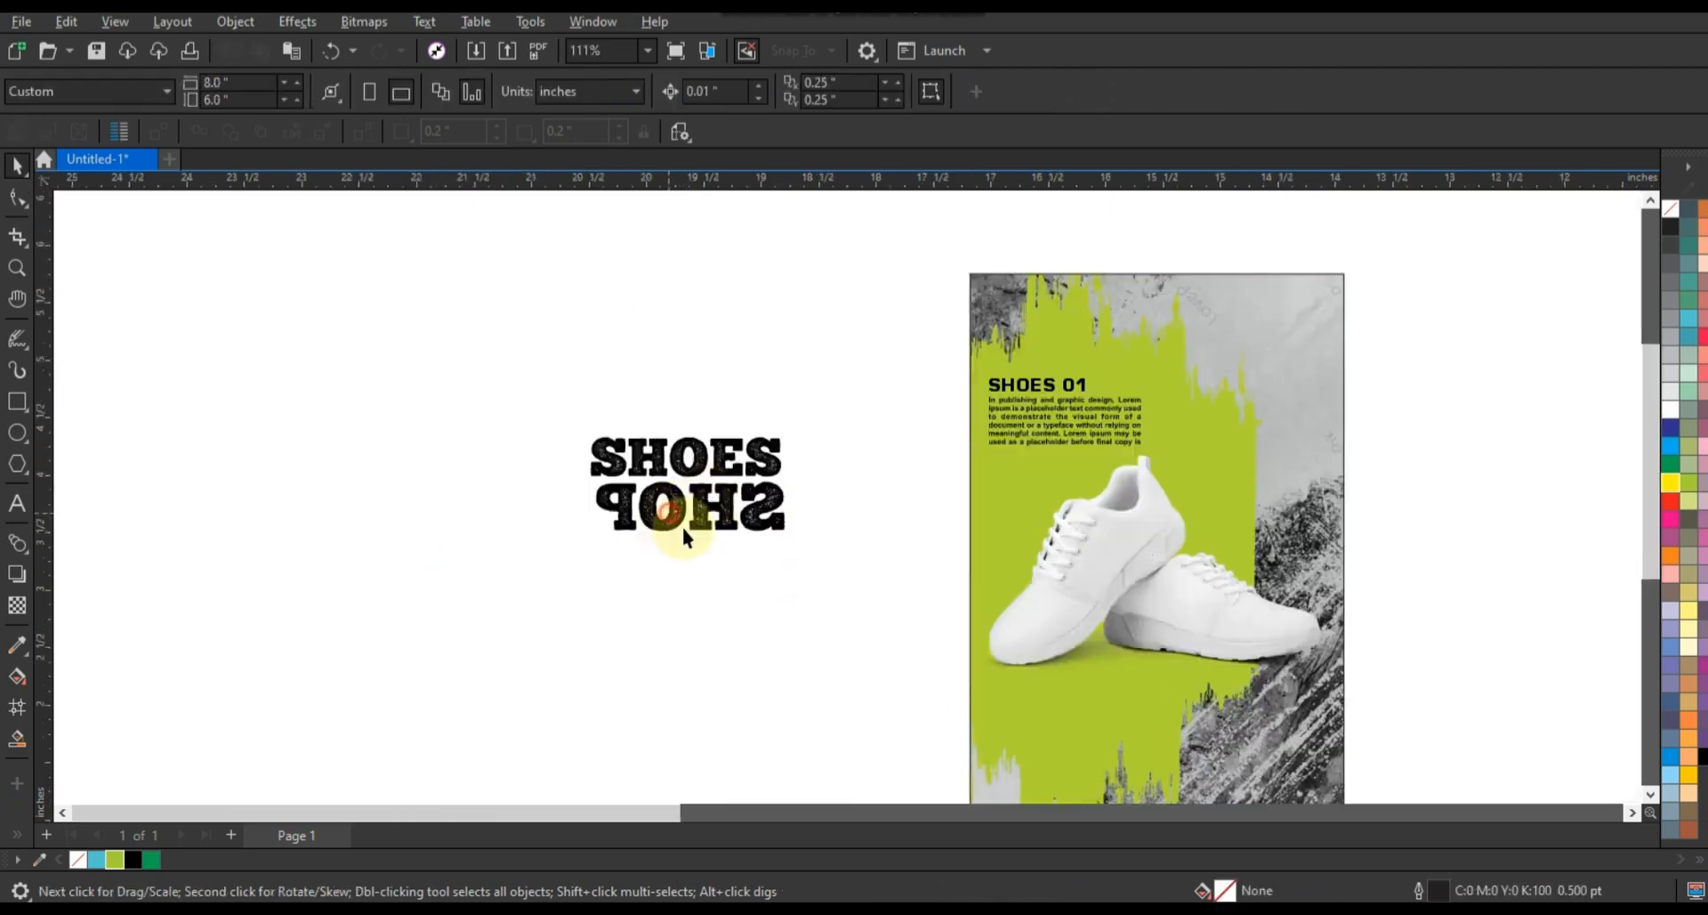
left_click(757, 521)
left_click_drag(796, 547, 777, 416)
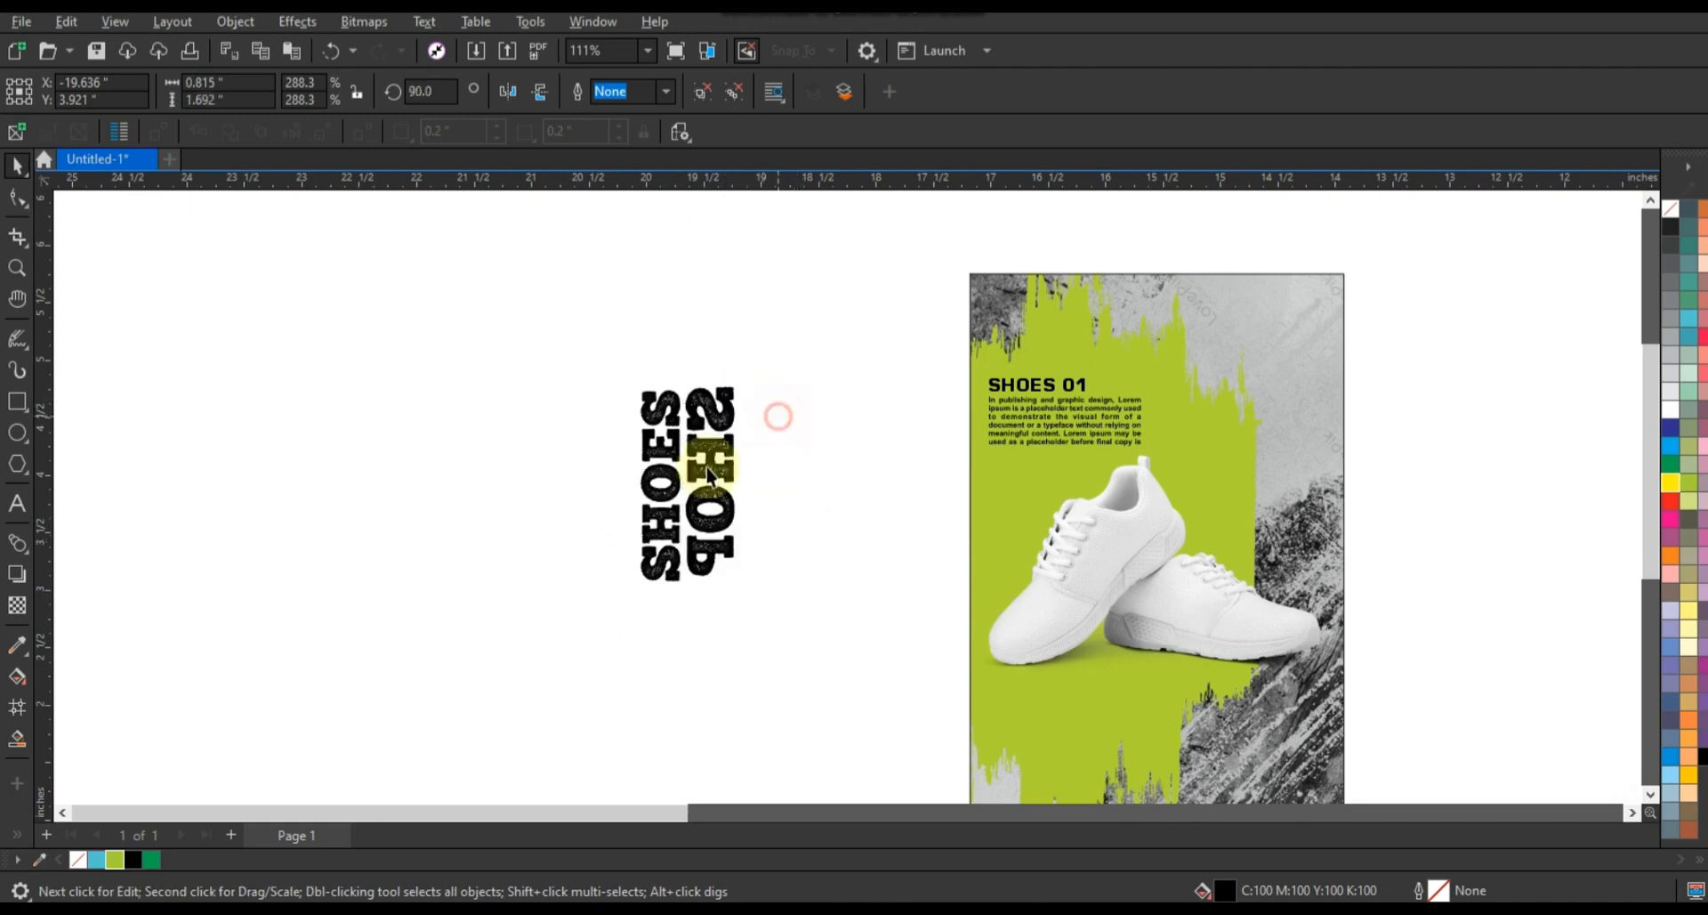
Step: Place the vertical SHOES SHOP lettering along the poster's right edge and resize it to about 1.38 × 3.19 in
left_click_drag(708, 474, 1284, 669)
left_click_drag(1316, 585, 1429, 384)
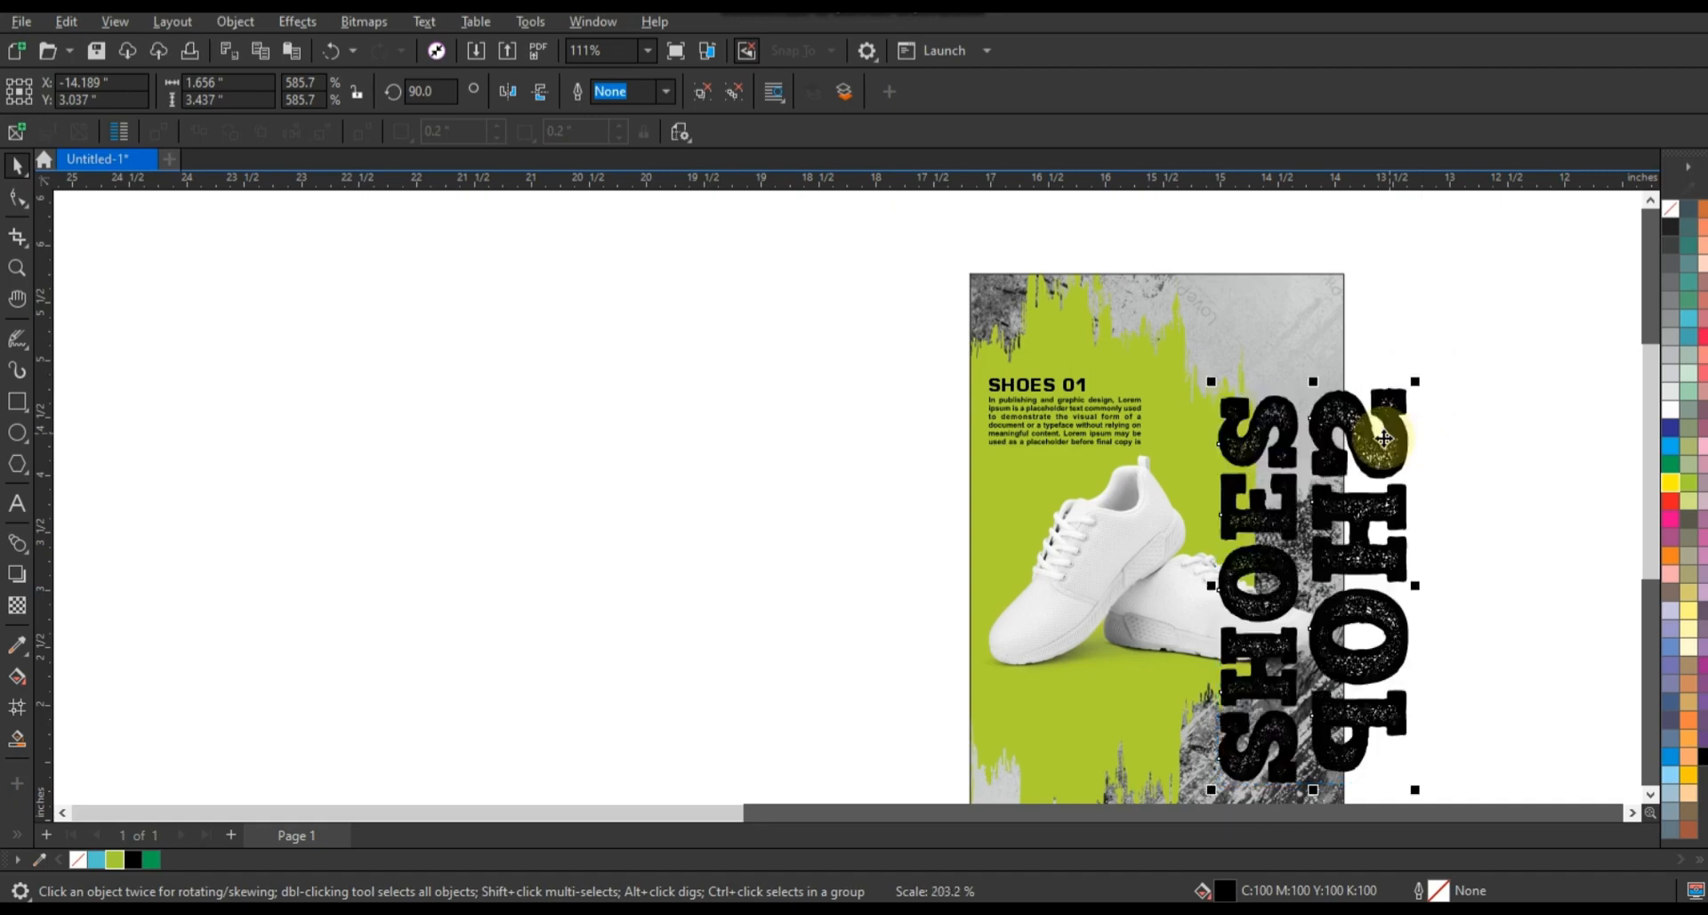
left_click_drag(1381, 439, 1348, 424)
left_click_drag(1382, 366, 1373, 414)
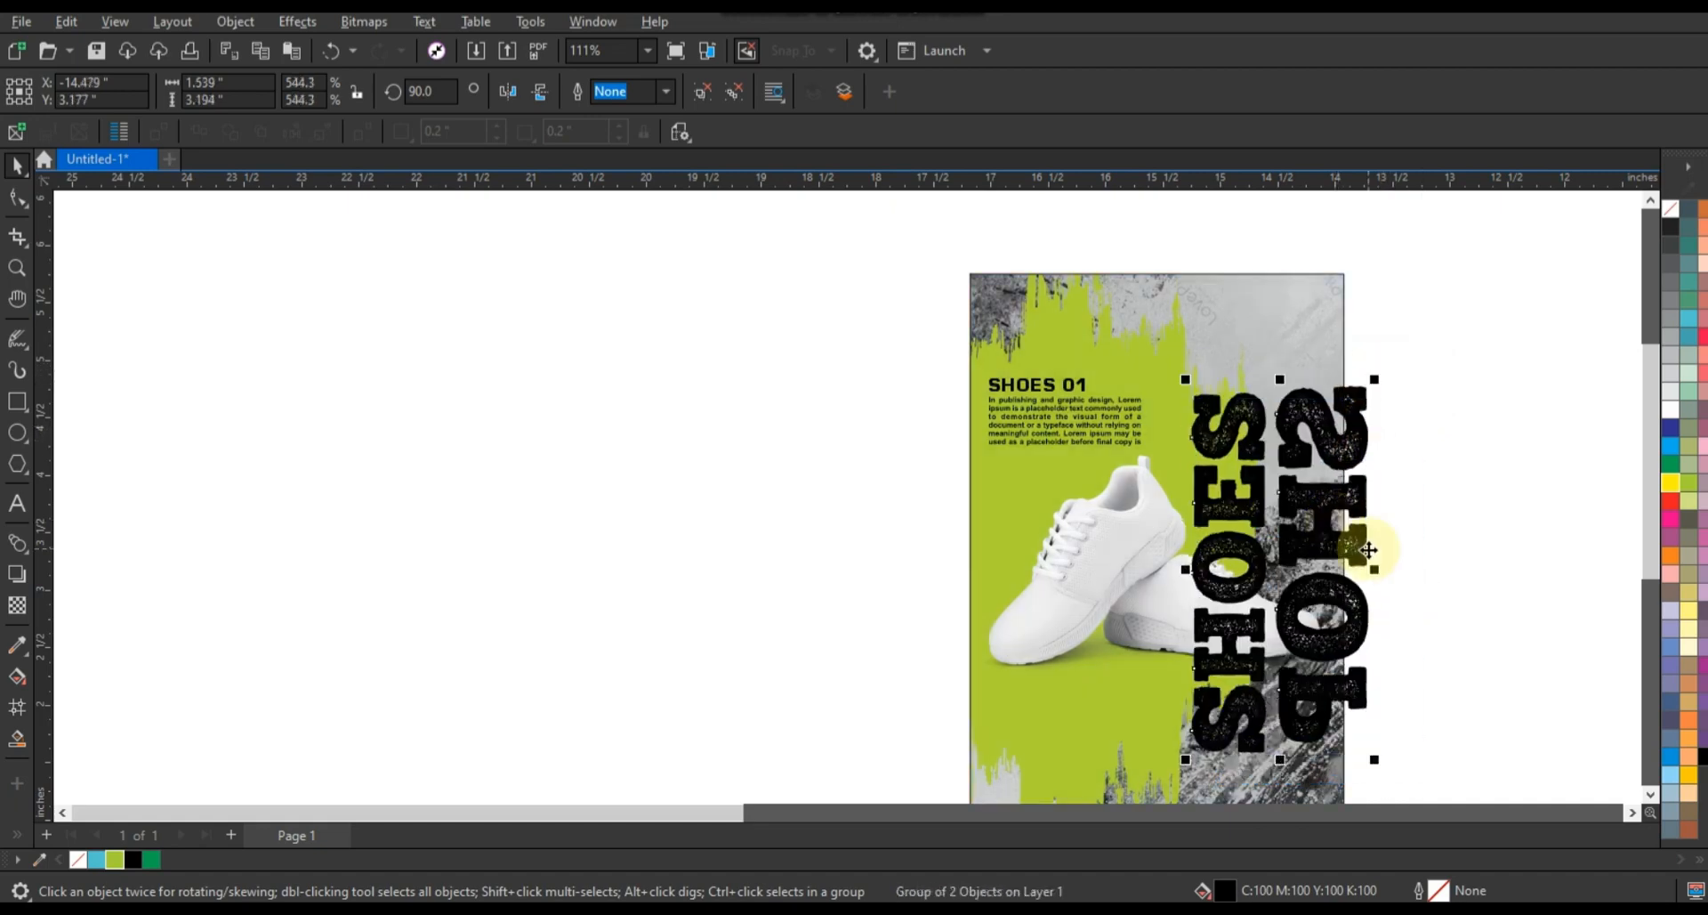
left_click_drag(1367, 548, 1354, 587)
Step: Centre the SHOES SHOP lettering vertically on the poster and fine-tune its size
left_click(1271, 335, "shift")
key("e")
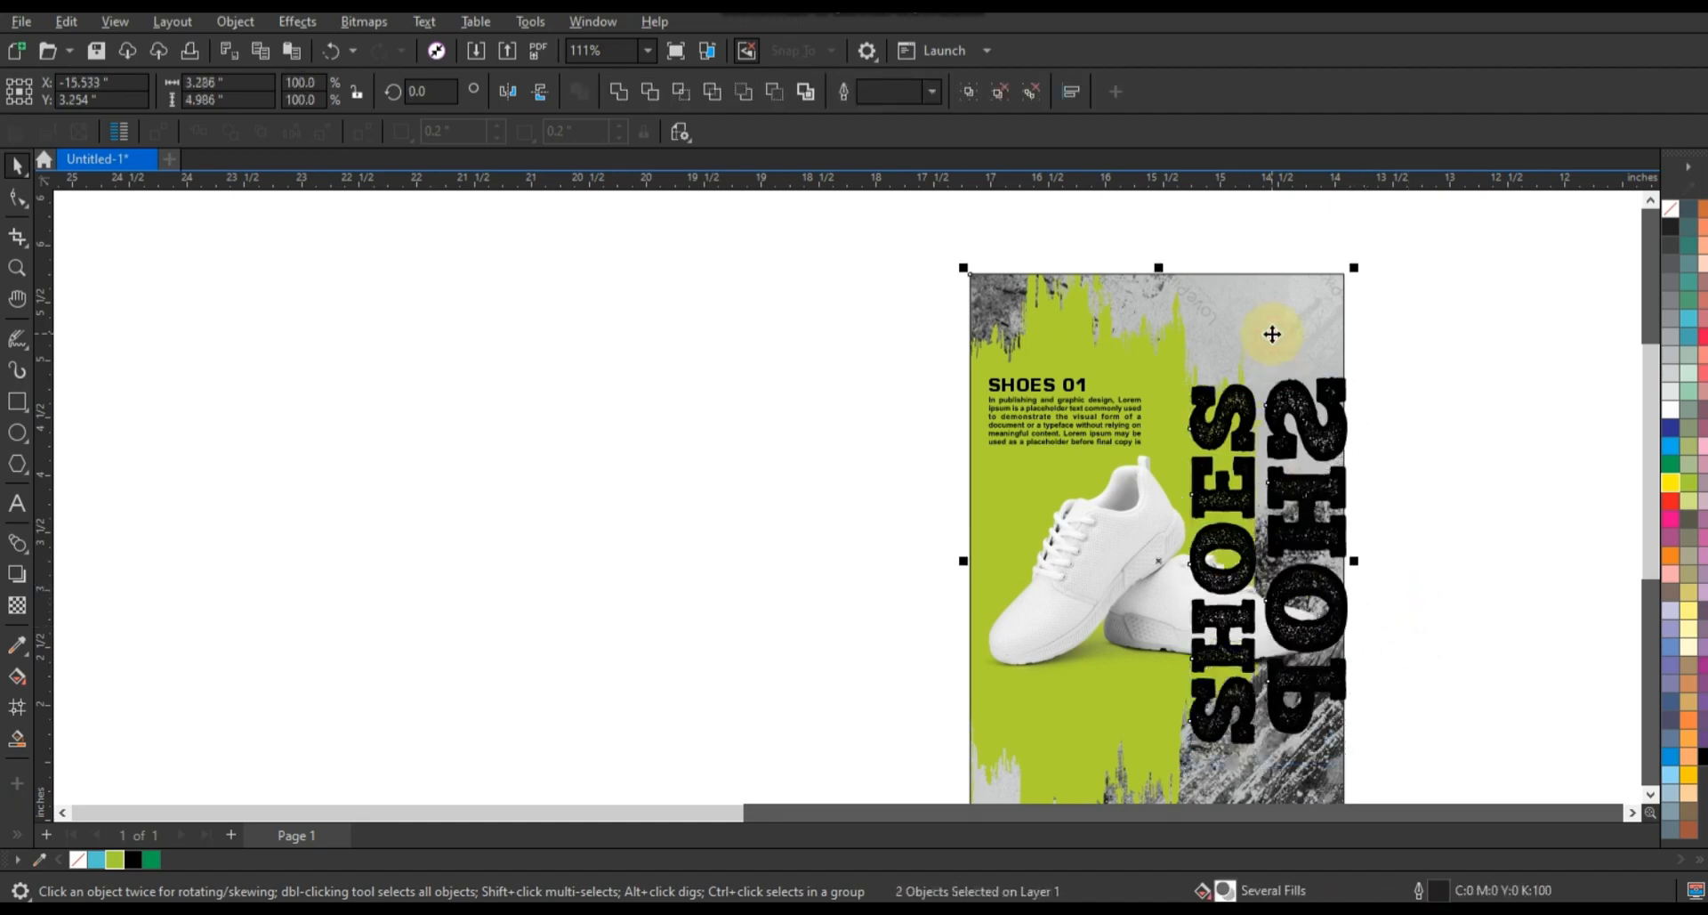
key("shift+F2")
left_click(1268, 341)
left_click(1017, 470)
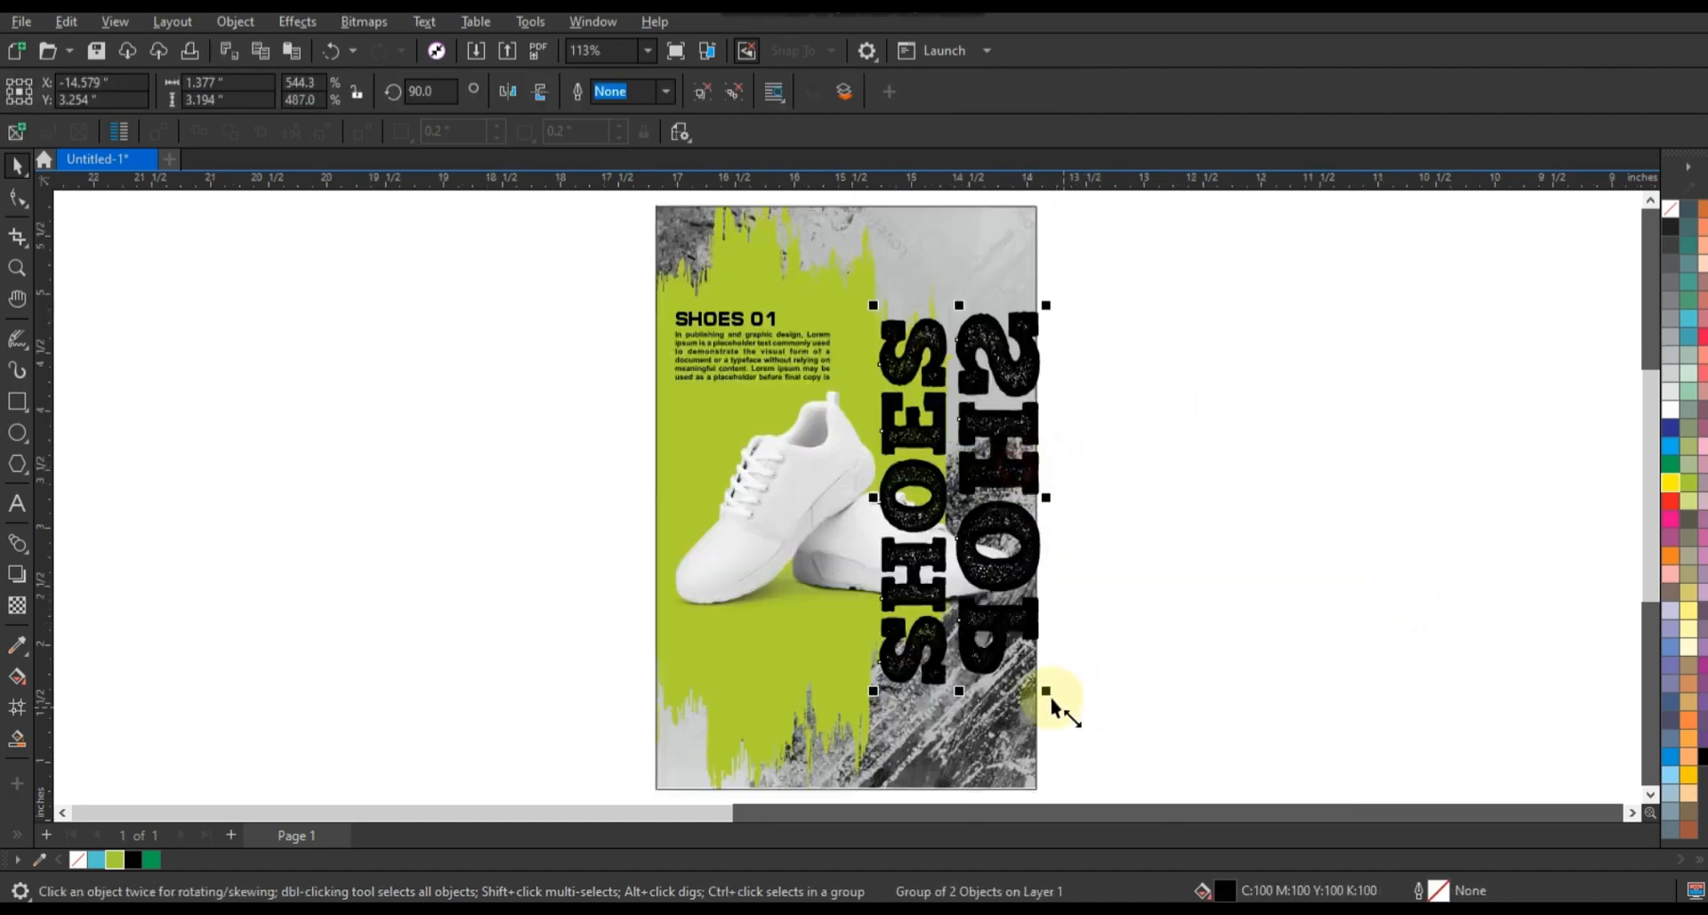
left_click_drag(1054, 706, 1055, 707)
Step: PowerClip the SHOES SHOP lettering inside the poster rectangle
key("alt+j")
key("w")
key("p")
left_click(1023, 732)
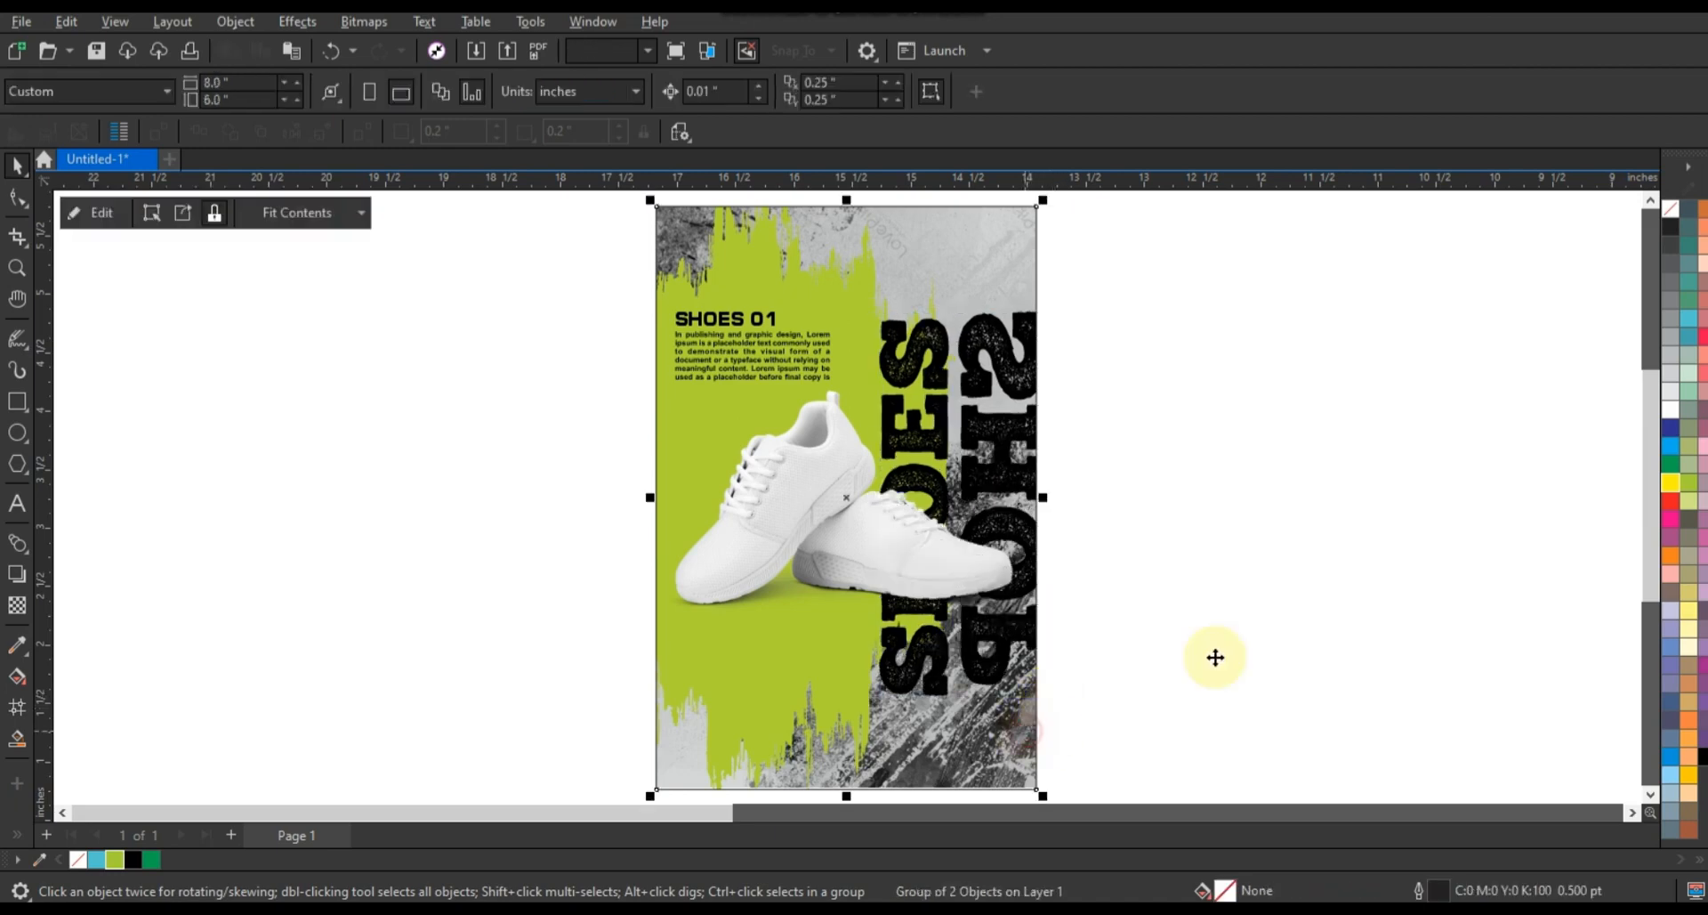
left_click(1215, 648)
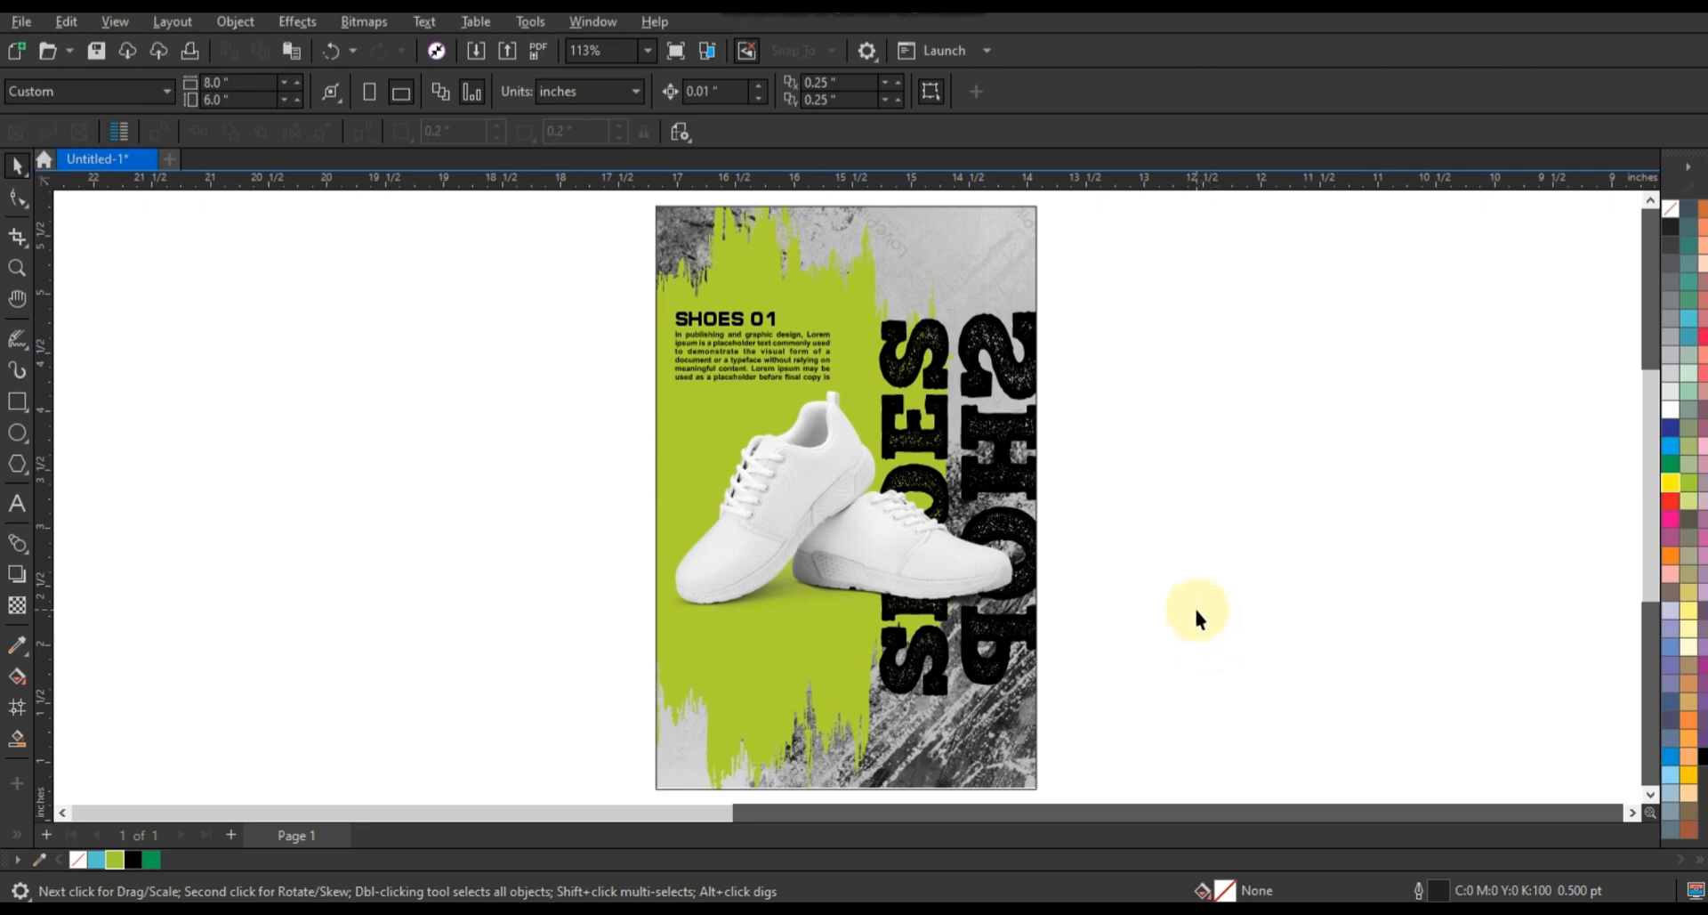
Step: Move the SHOES 01 heading and its paragraph slightly down toward the shoes
left_click_drag(755, 370, 846, 406)
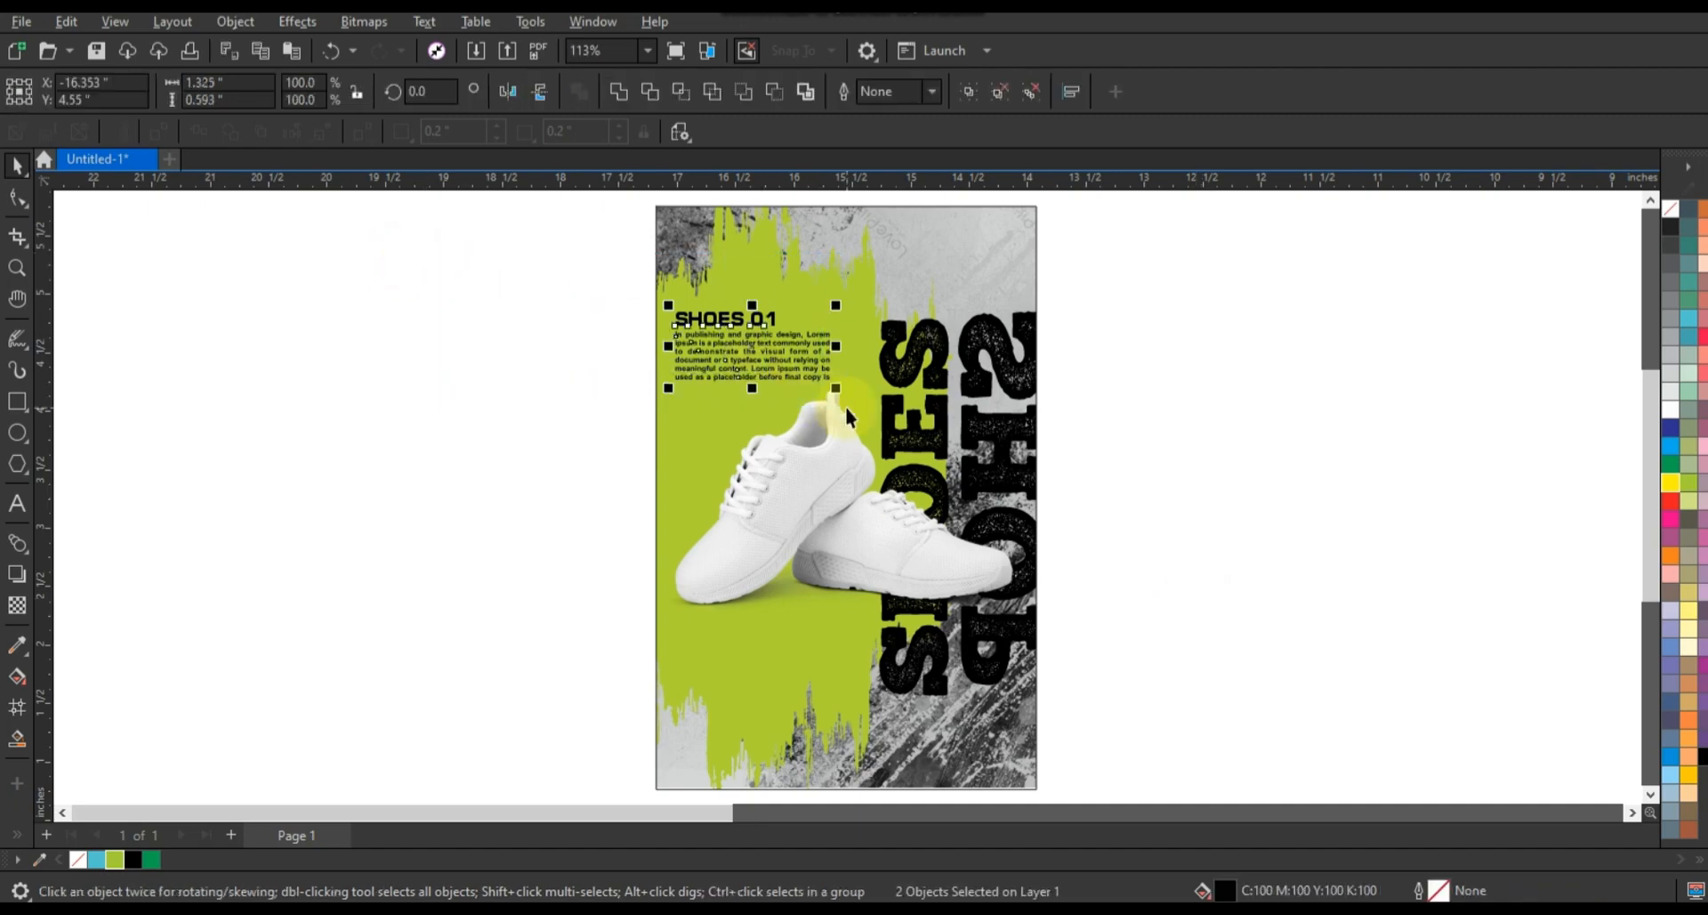
left_click(449, 363)
left_click_drag(493, 277, 867, 437)
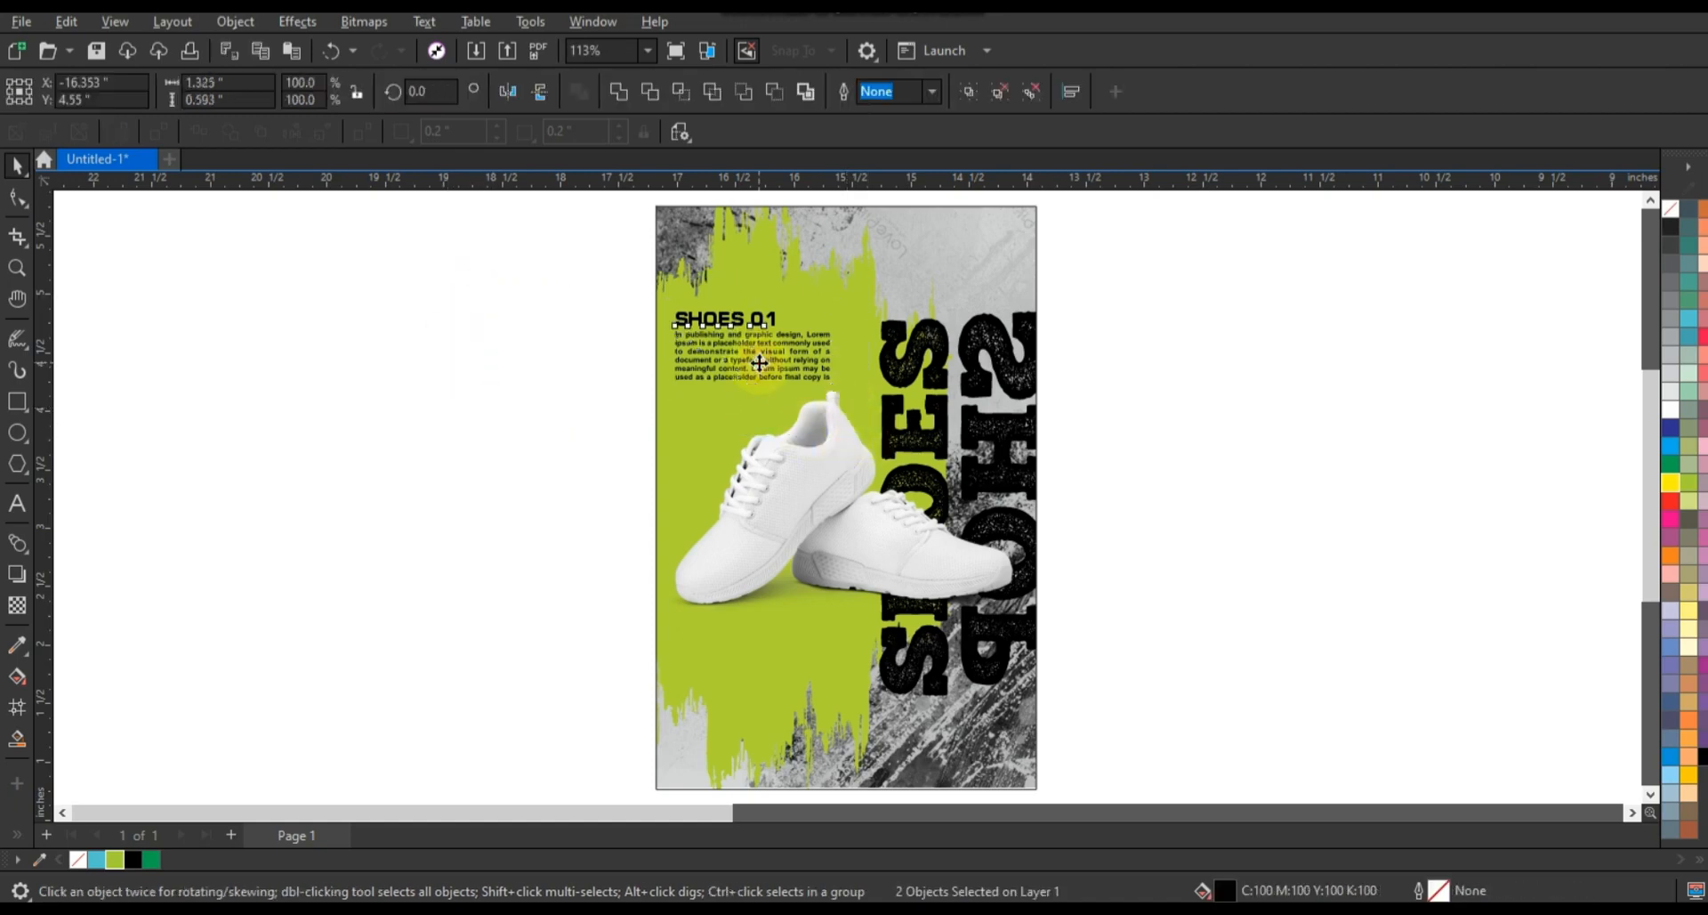
left_click_drag(758, 362, 758, 369)
left_click(484, 396)
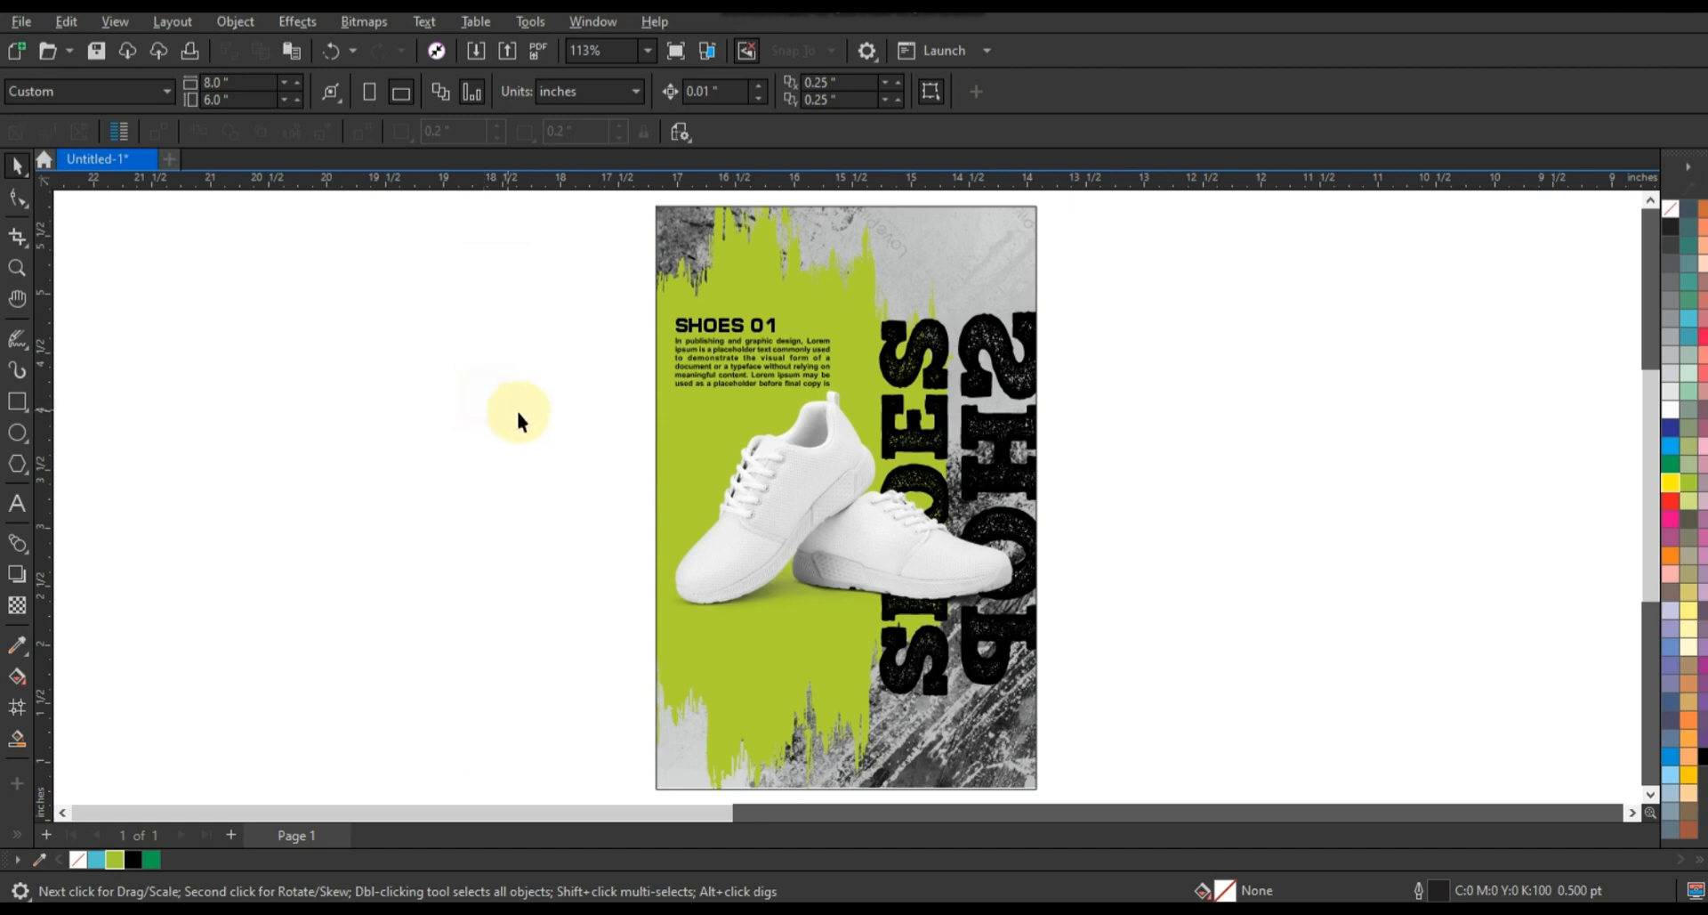
Step: Draw a horizontal rectangle about 5.05 × 0.31 in across the lower part of the shoes and fill it white
left_click(17, 401)
left_click_drag(594, 535, 1186, 572)
left_click(17, 169)
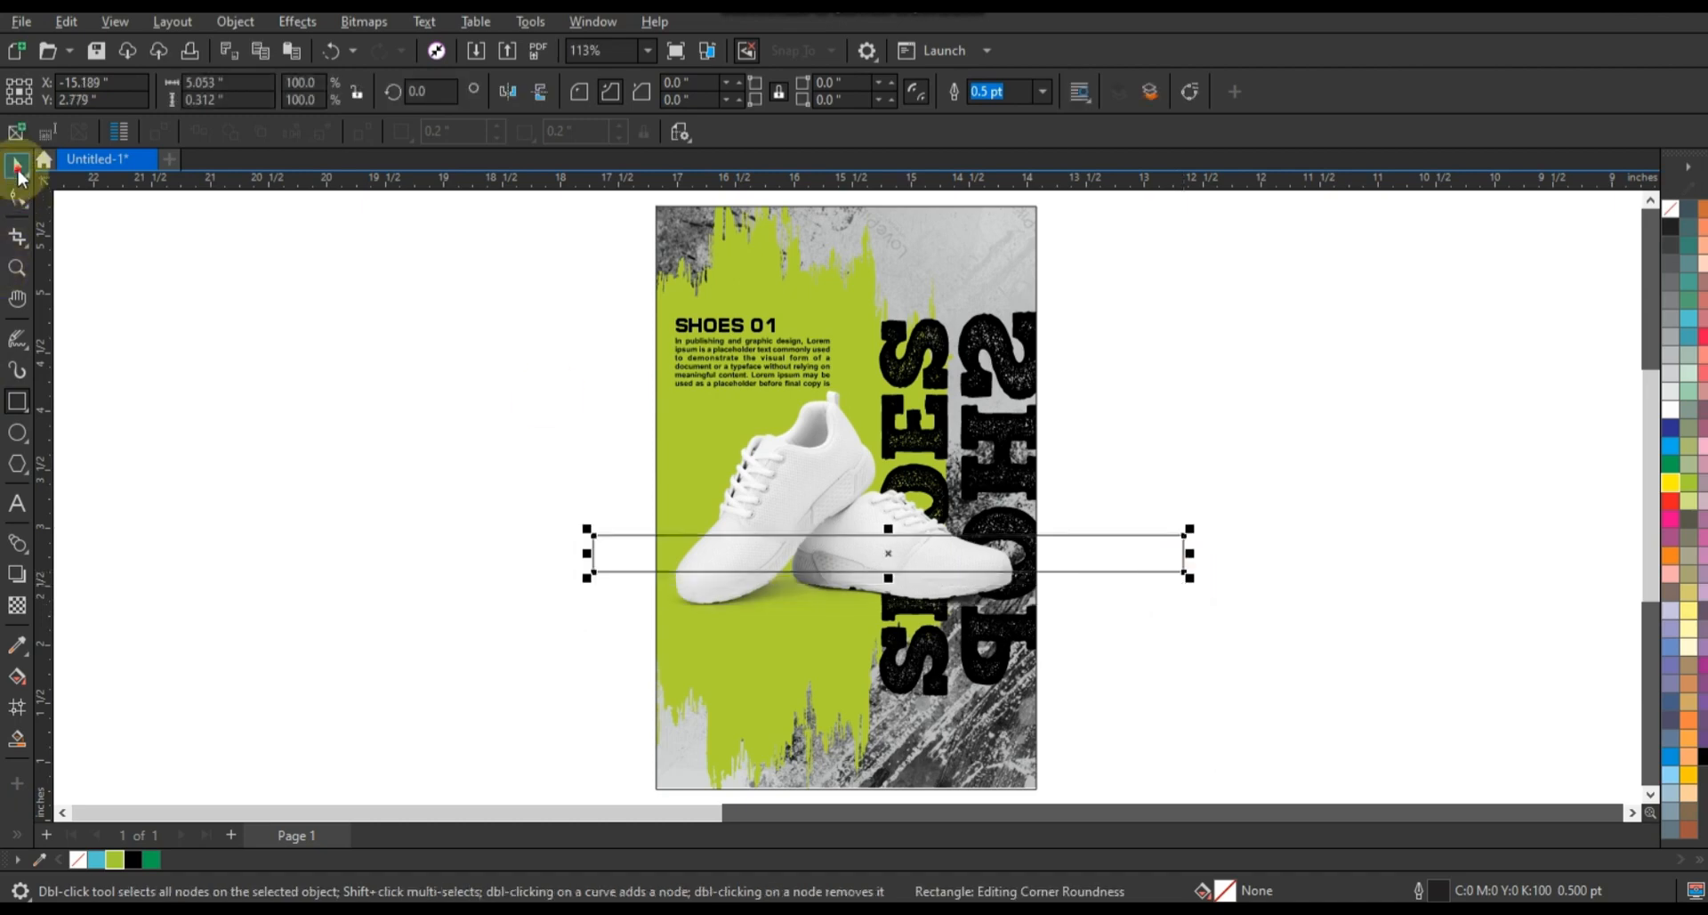
left_click(1671, 409)
left_click(1399, 413)
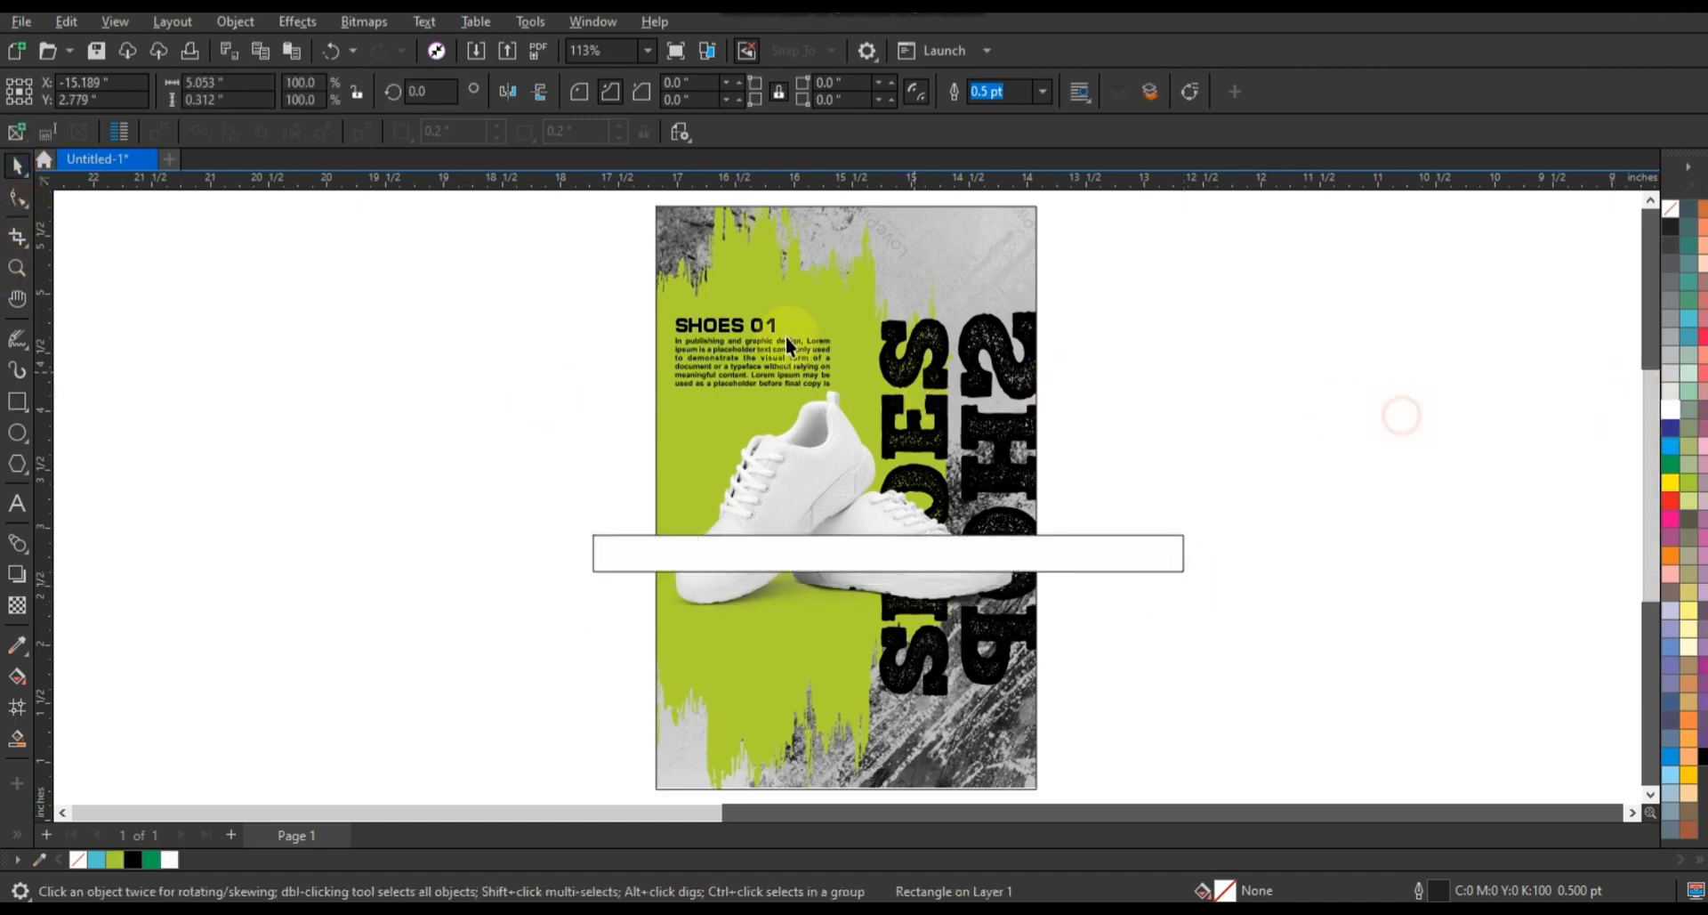
Step: Copy the SHOES 01 heading onto the white bar and replace the copy's text with SALE DISC
left_click(737, 324)
left_click_drag(737, 324, 712, 565)
left_click(18, 503)
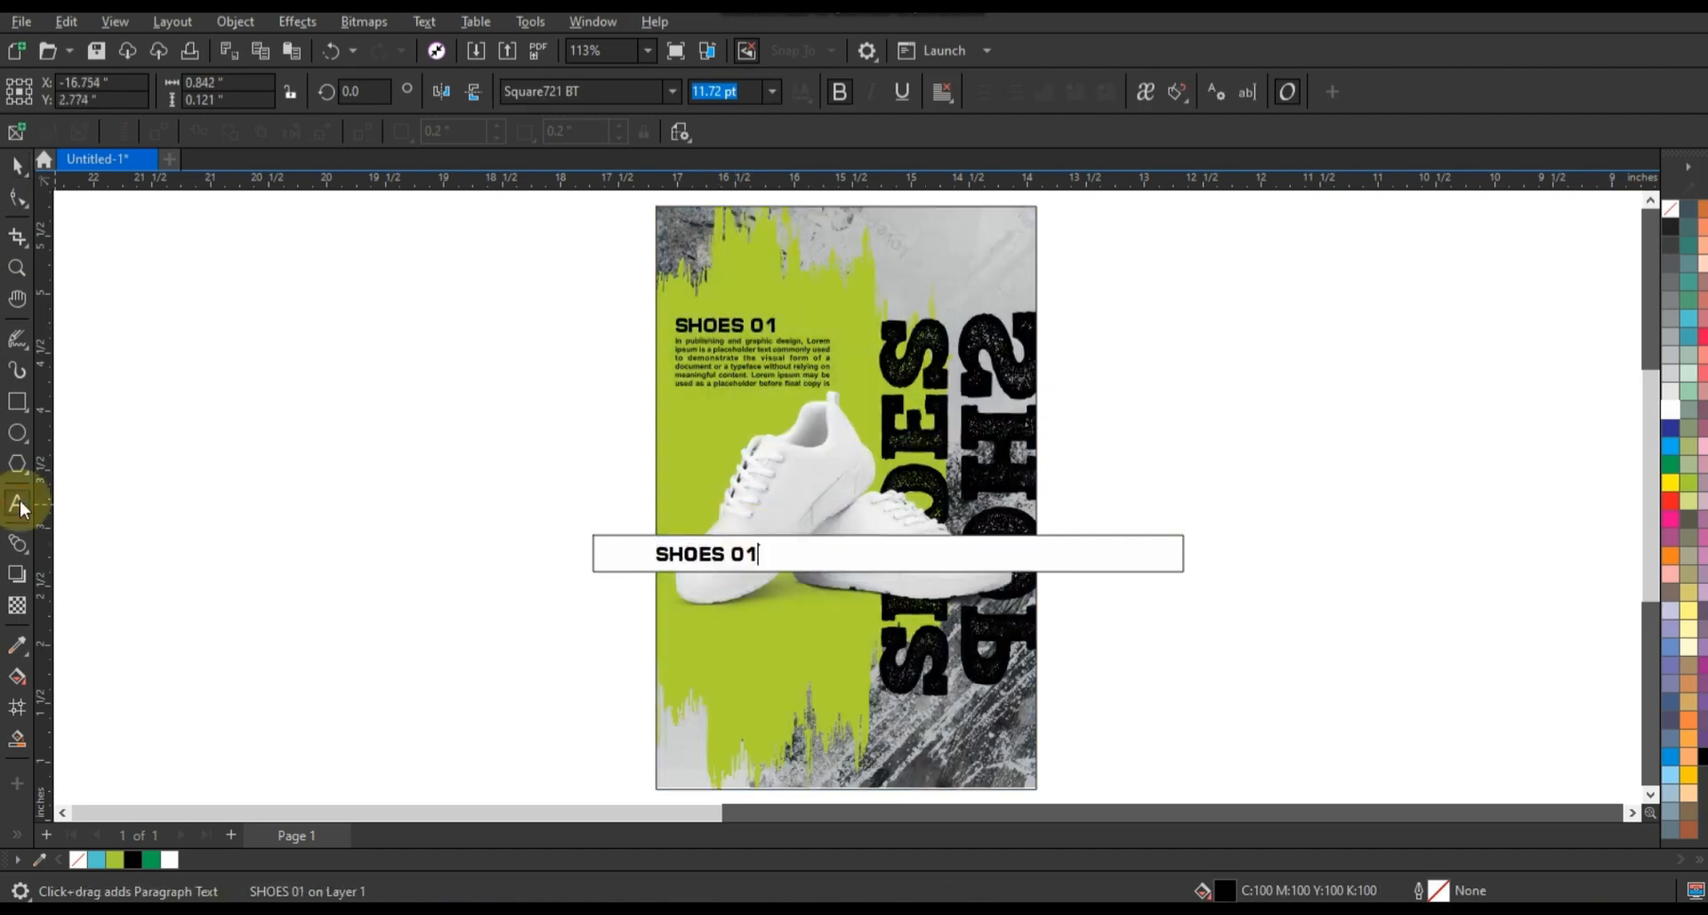
key("ctrl+a")
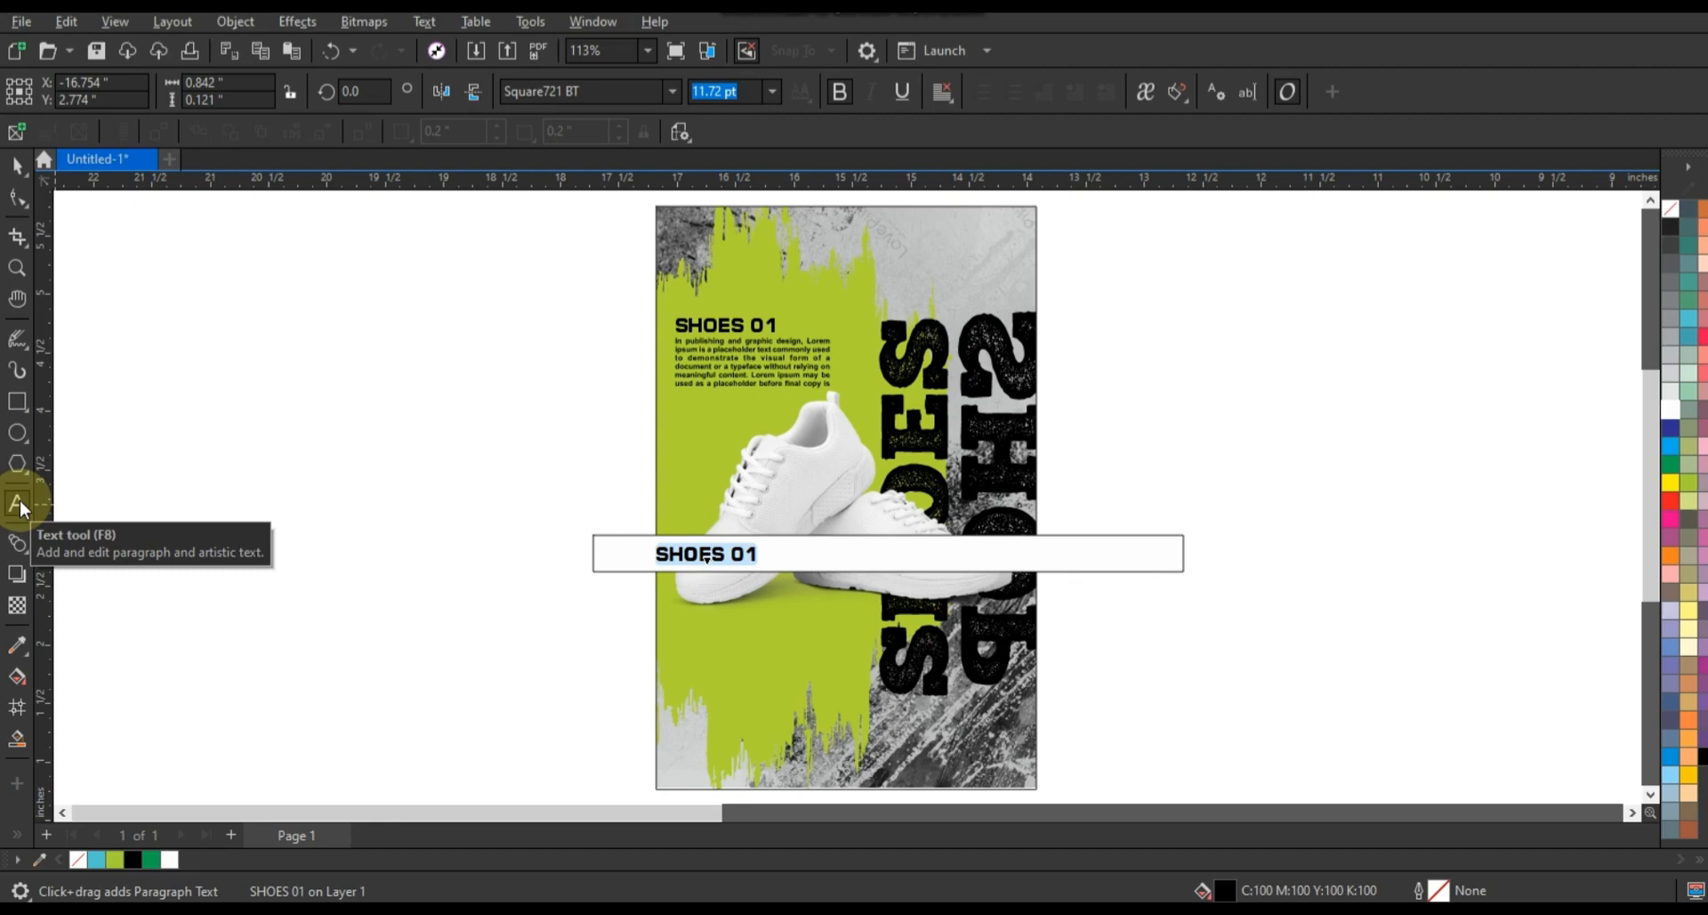
type("SALE DISC")
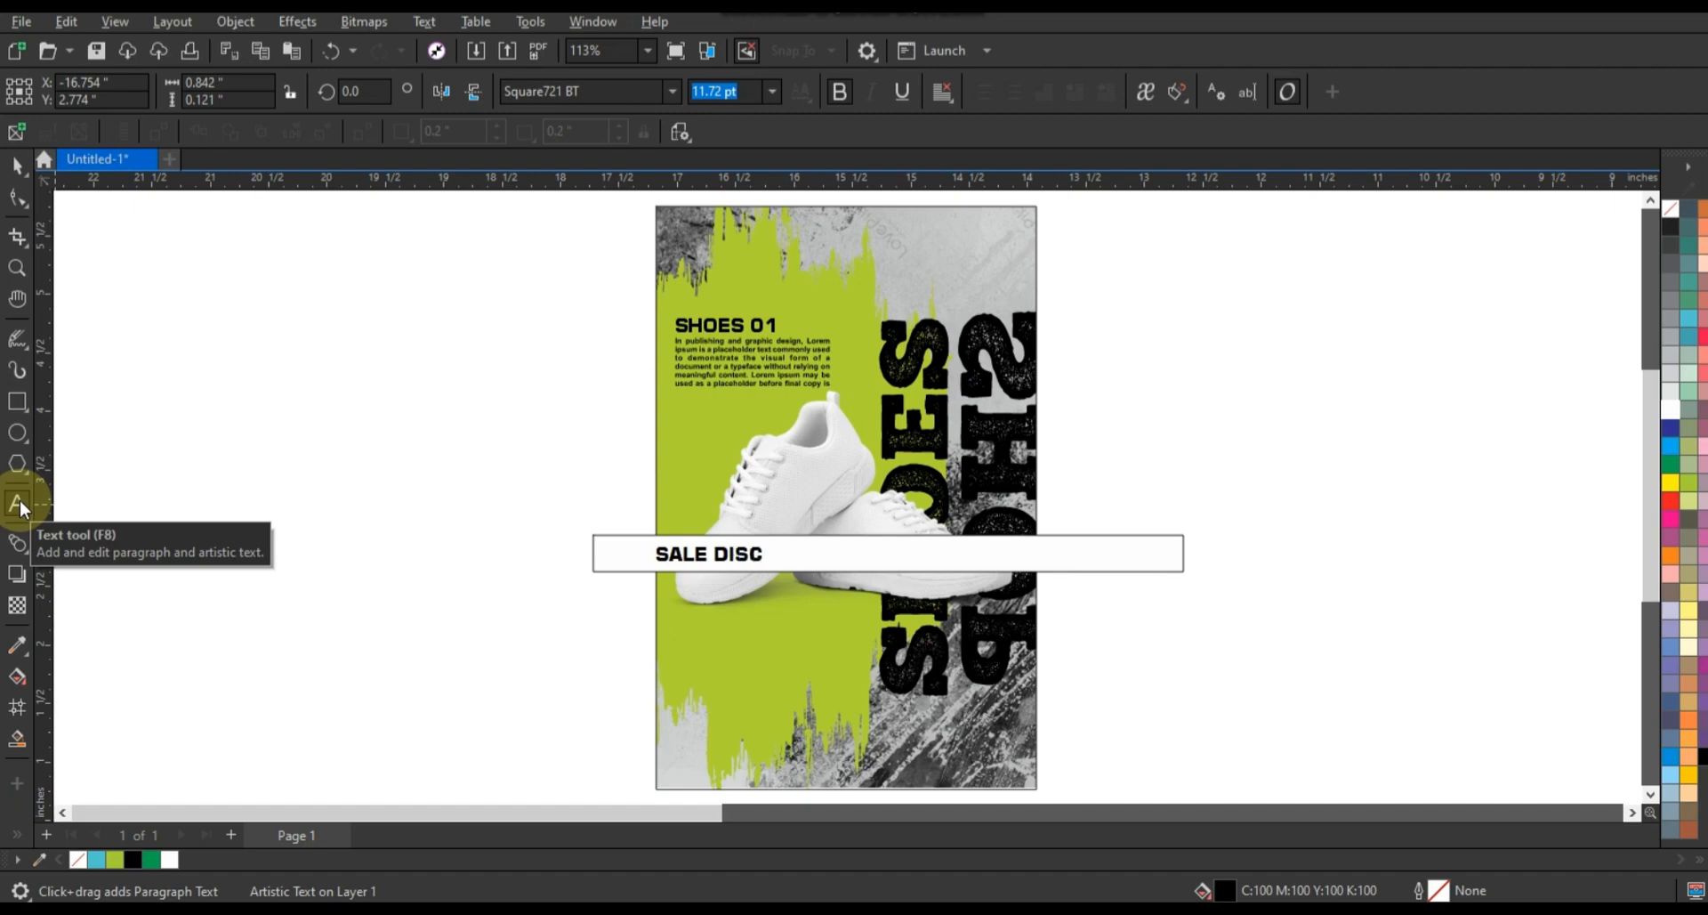
Step: Complete the bar text as SALE DISCOUNT OFFER, set its font to ChunkFive Print and convert it to curves
type("OUNT OFFER")
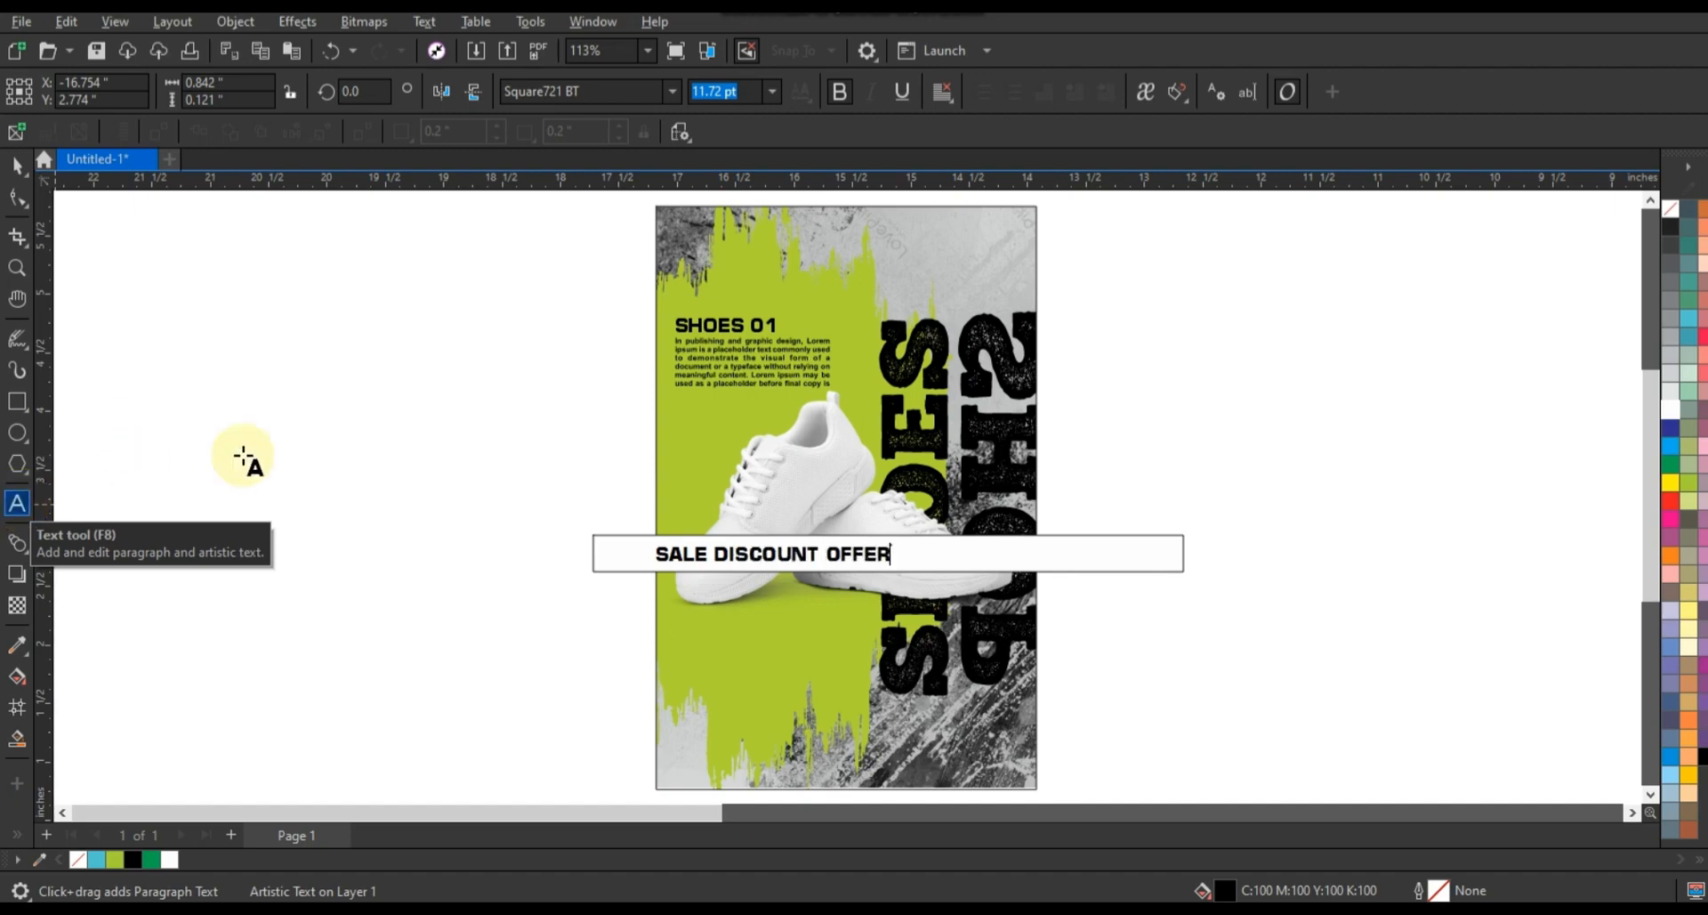
left_click(17, 164)
left_click(676, 89)
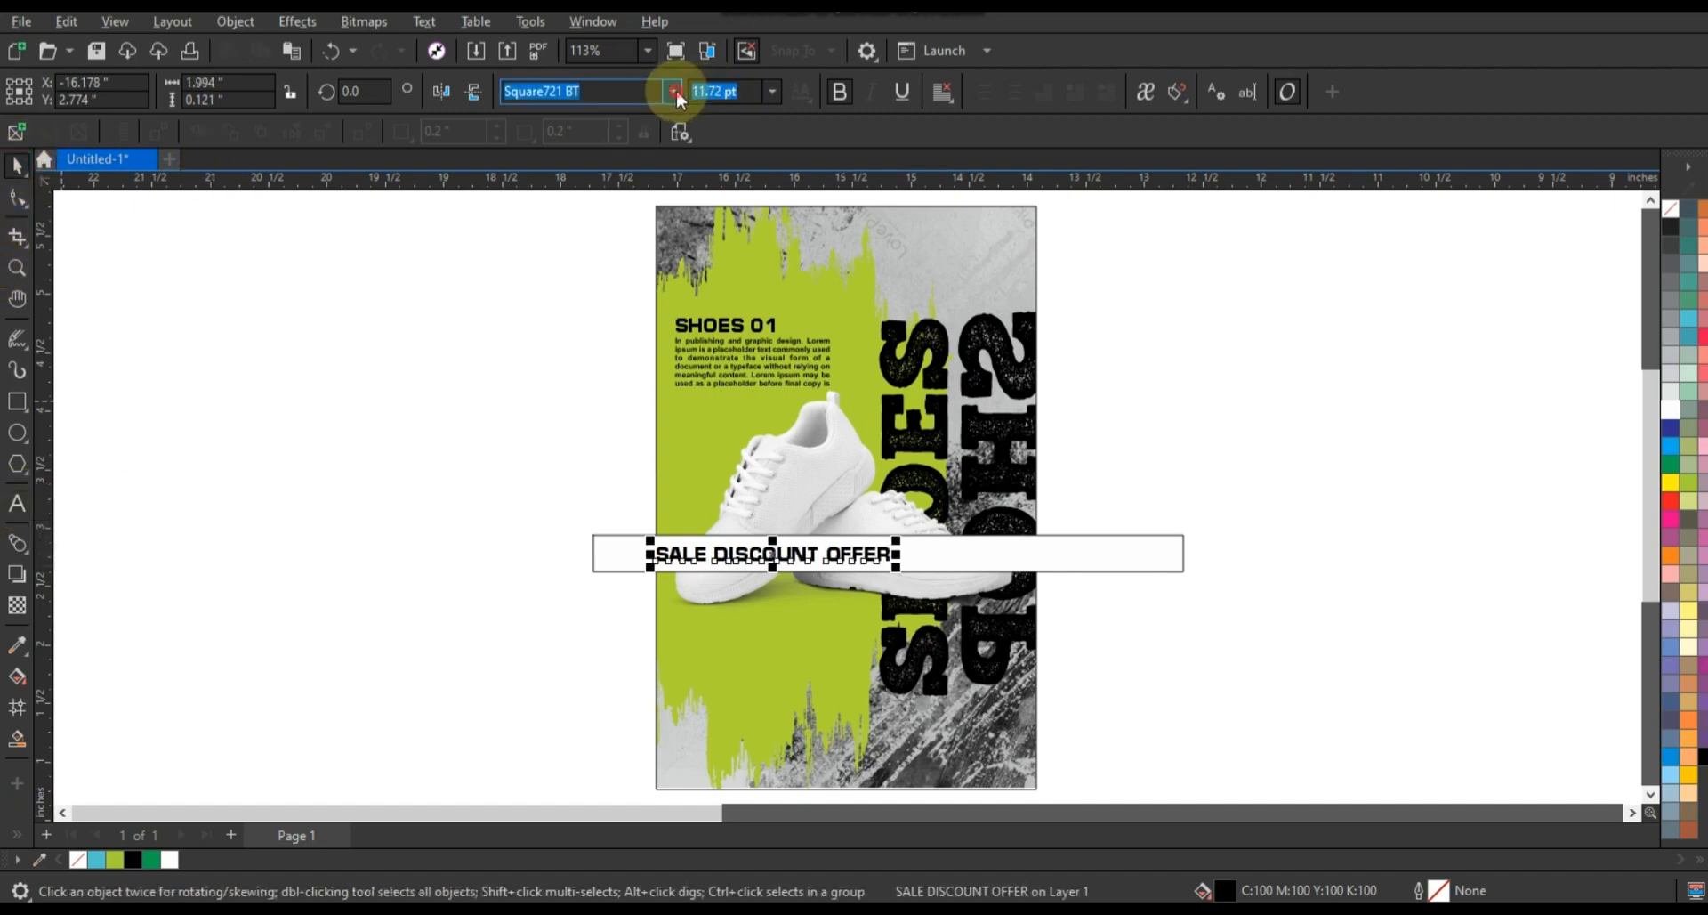
left_click(653, 162)
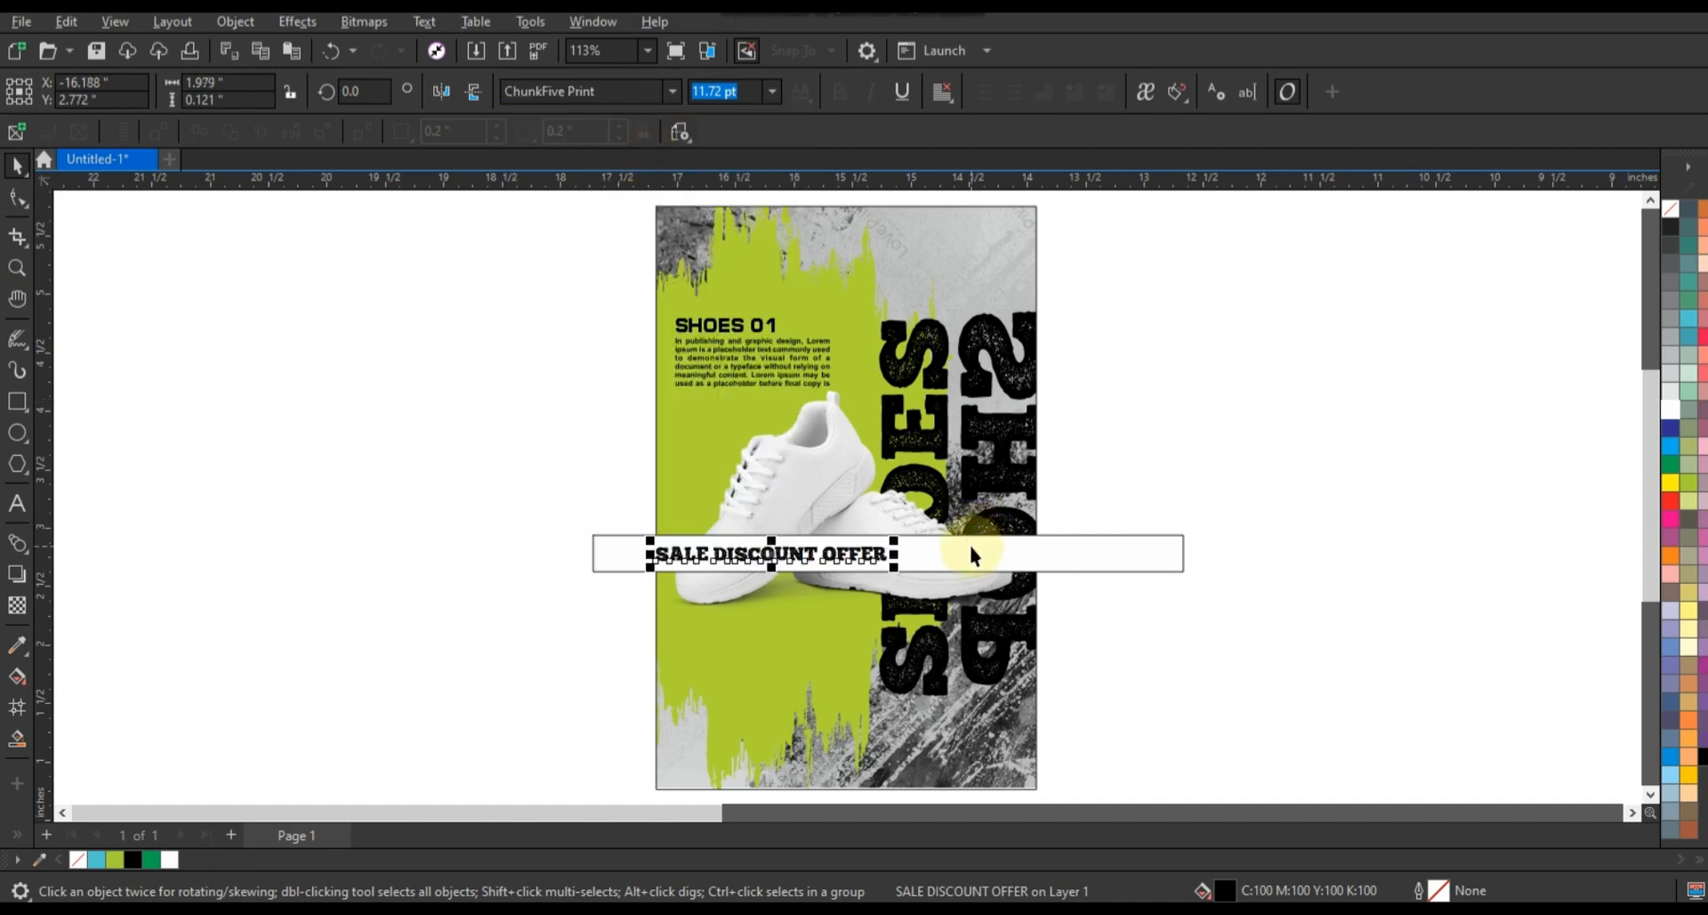
key("ctrl+q")
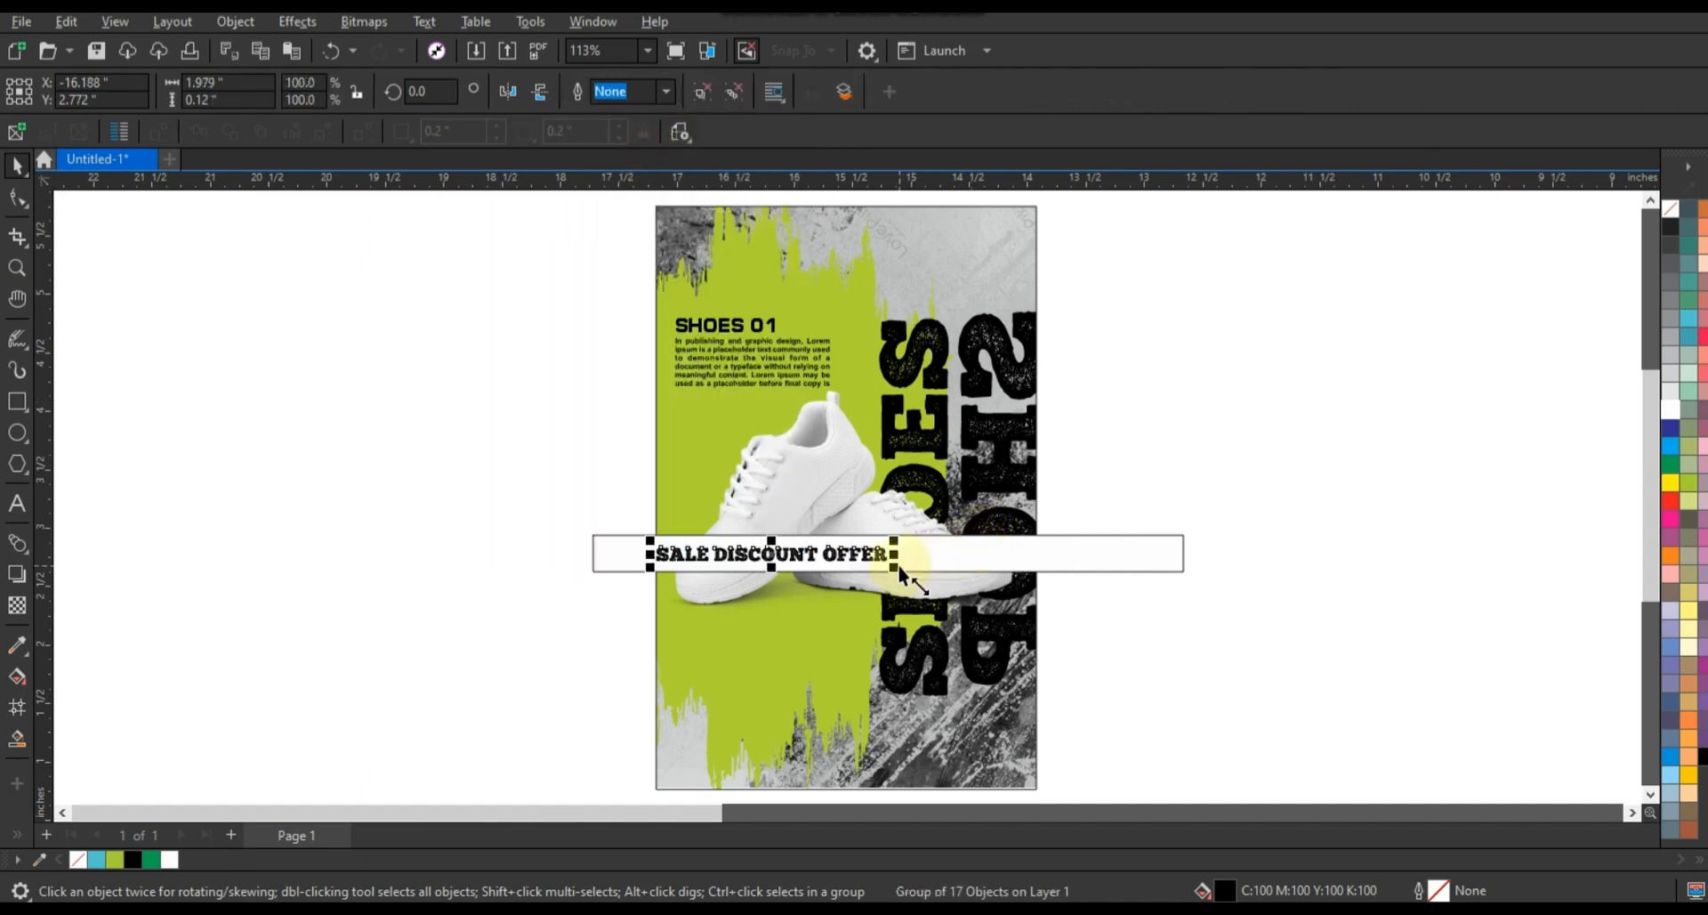
Step: Duplicate the SALE DISCOUNT OFFER lettering beside itself along the white bar and remove the outline from the bar and both texts
left_click_drag(885, 574, 1096, 569)
left_click(863, 558, "shift")
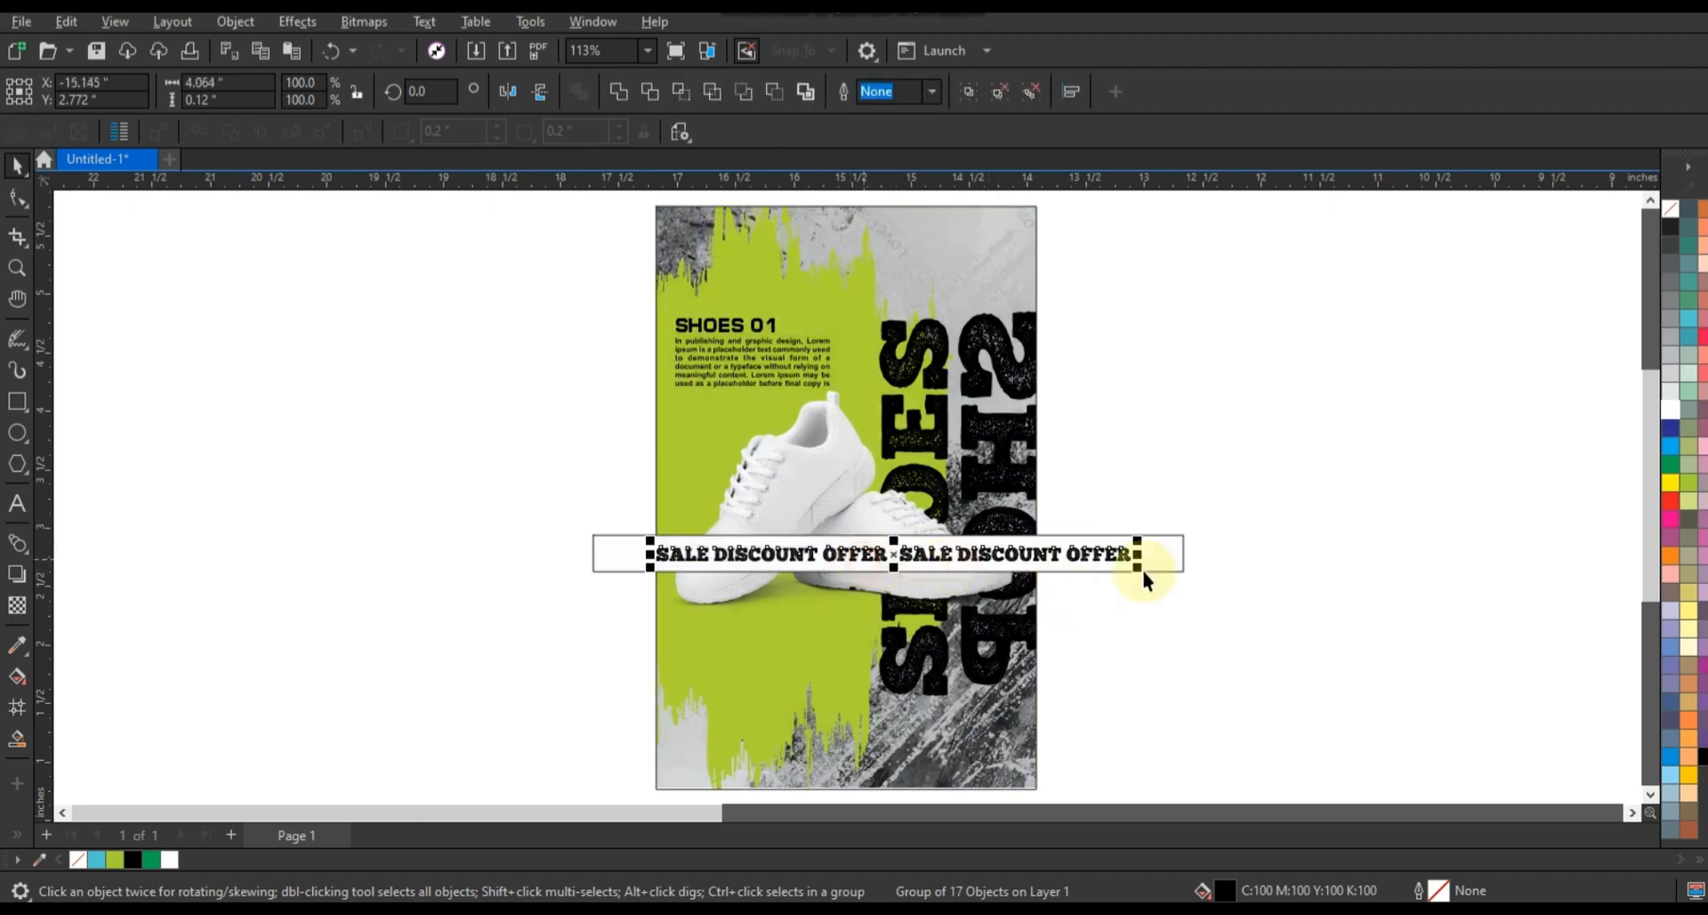
left_click(1156, 557, "shift")
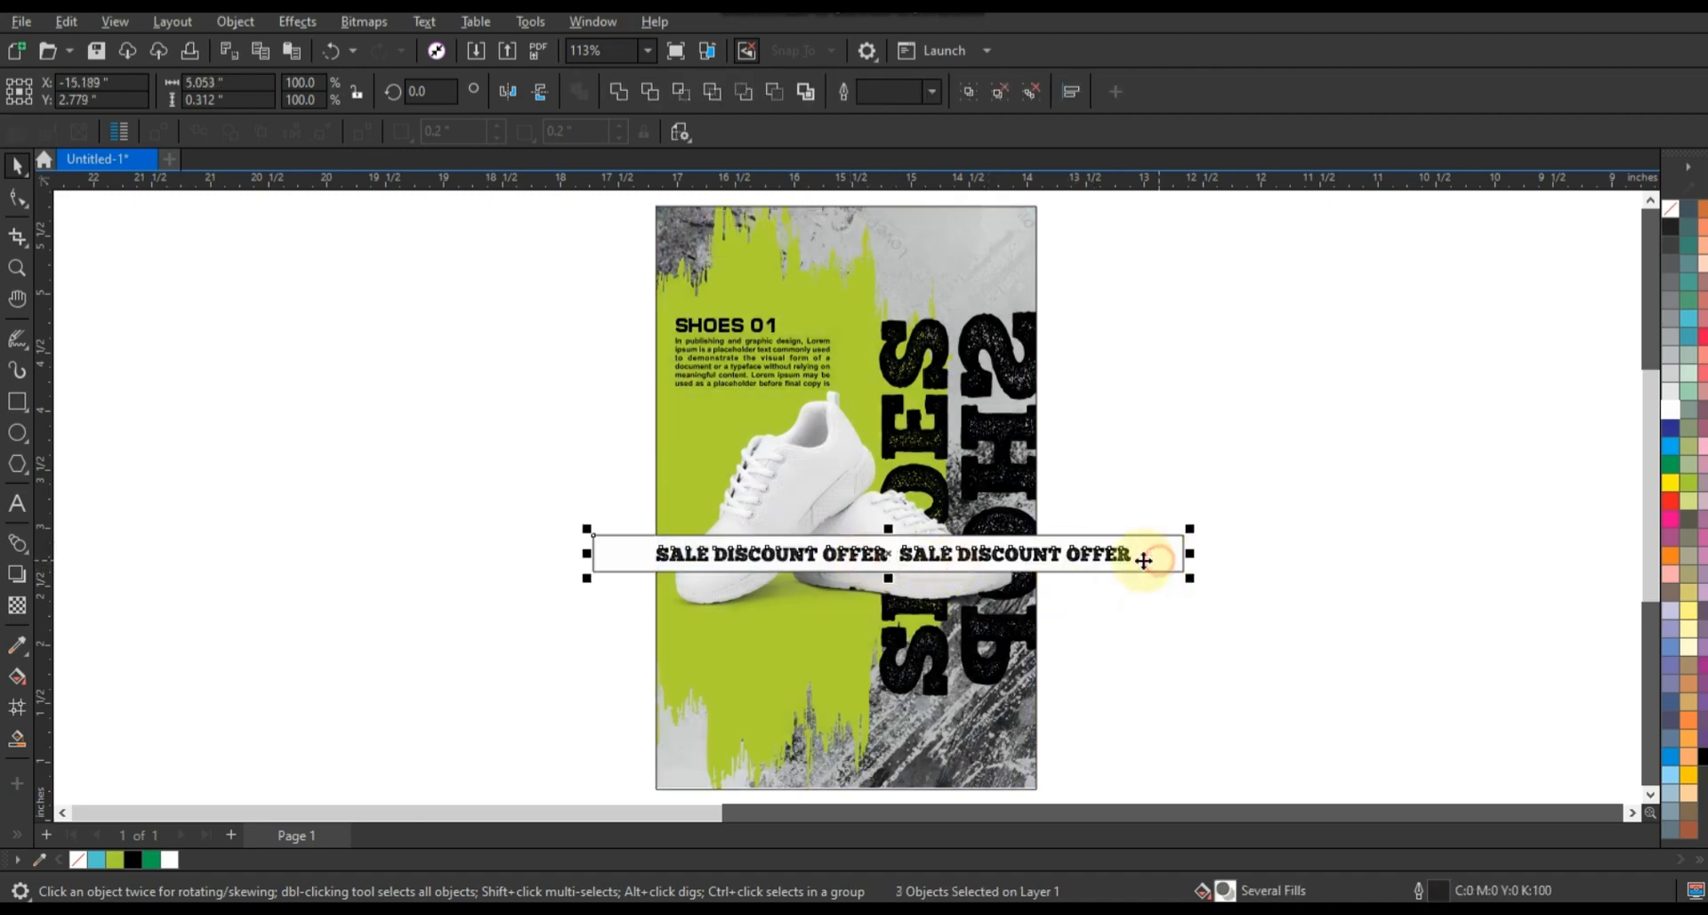
right_click(1672, 209)
left_click(1555, 249)
Step: Rotate the white bar with both texts 15 degrees and PowerClip them inside the poster rectangle behind the shoes
left_click(934, 546)
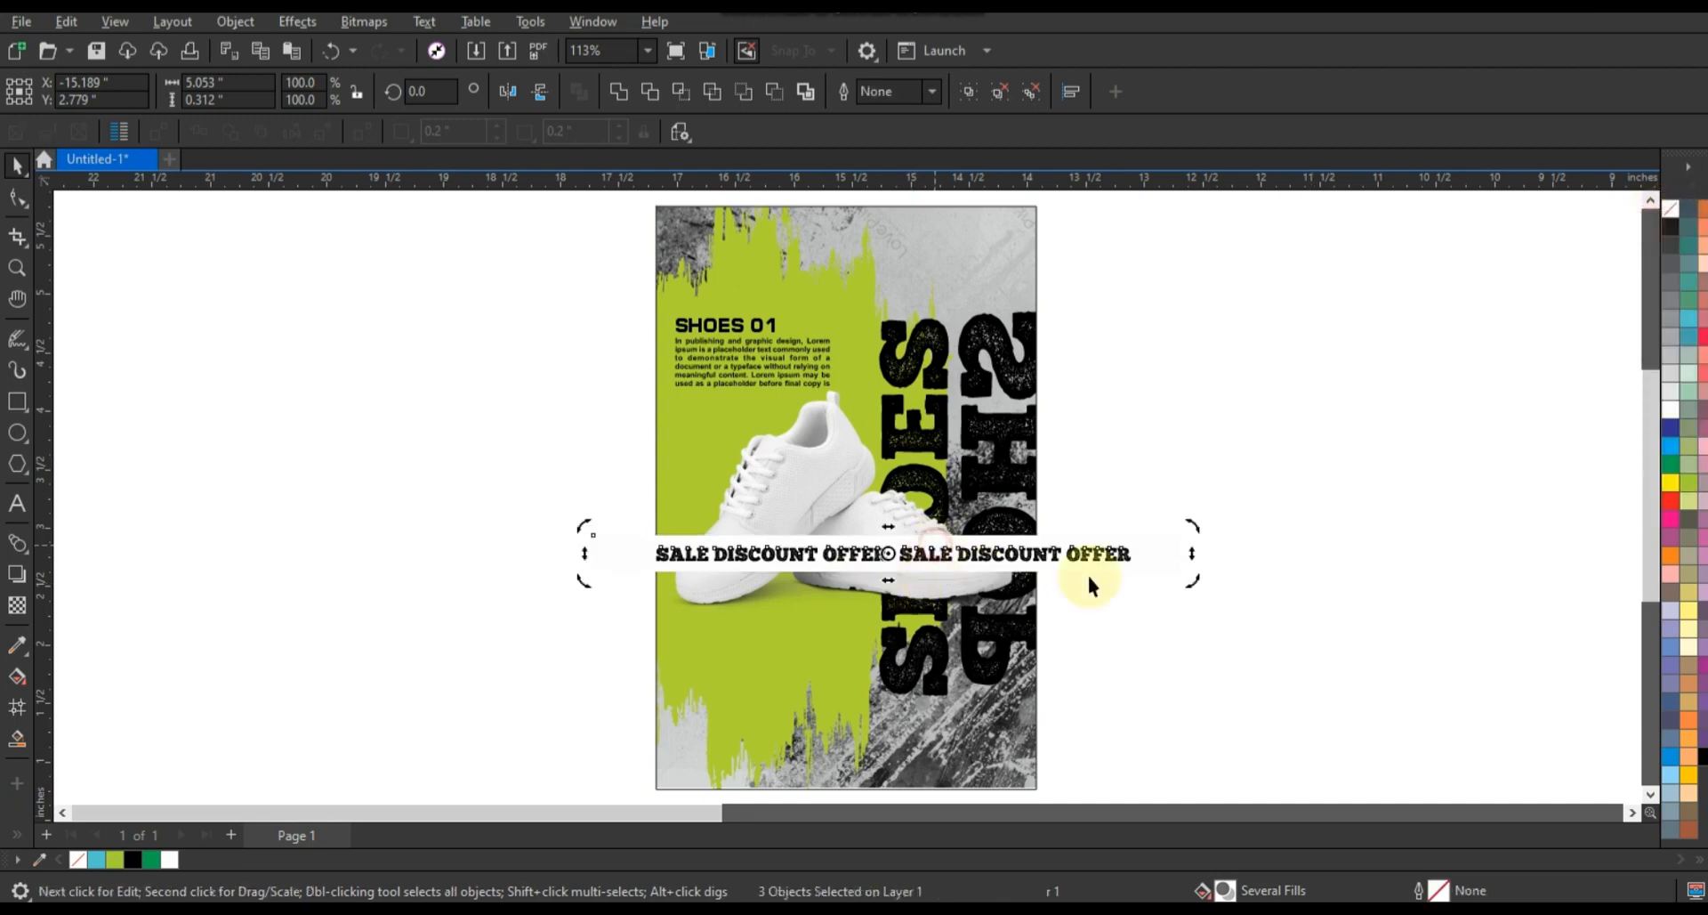
left_click_drag(1166, 500, 1128, 473)
left_click(1121, 468)
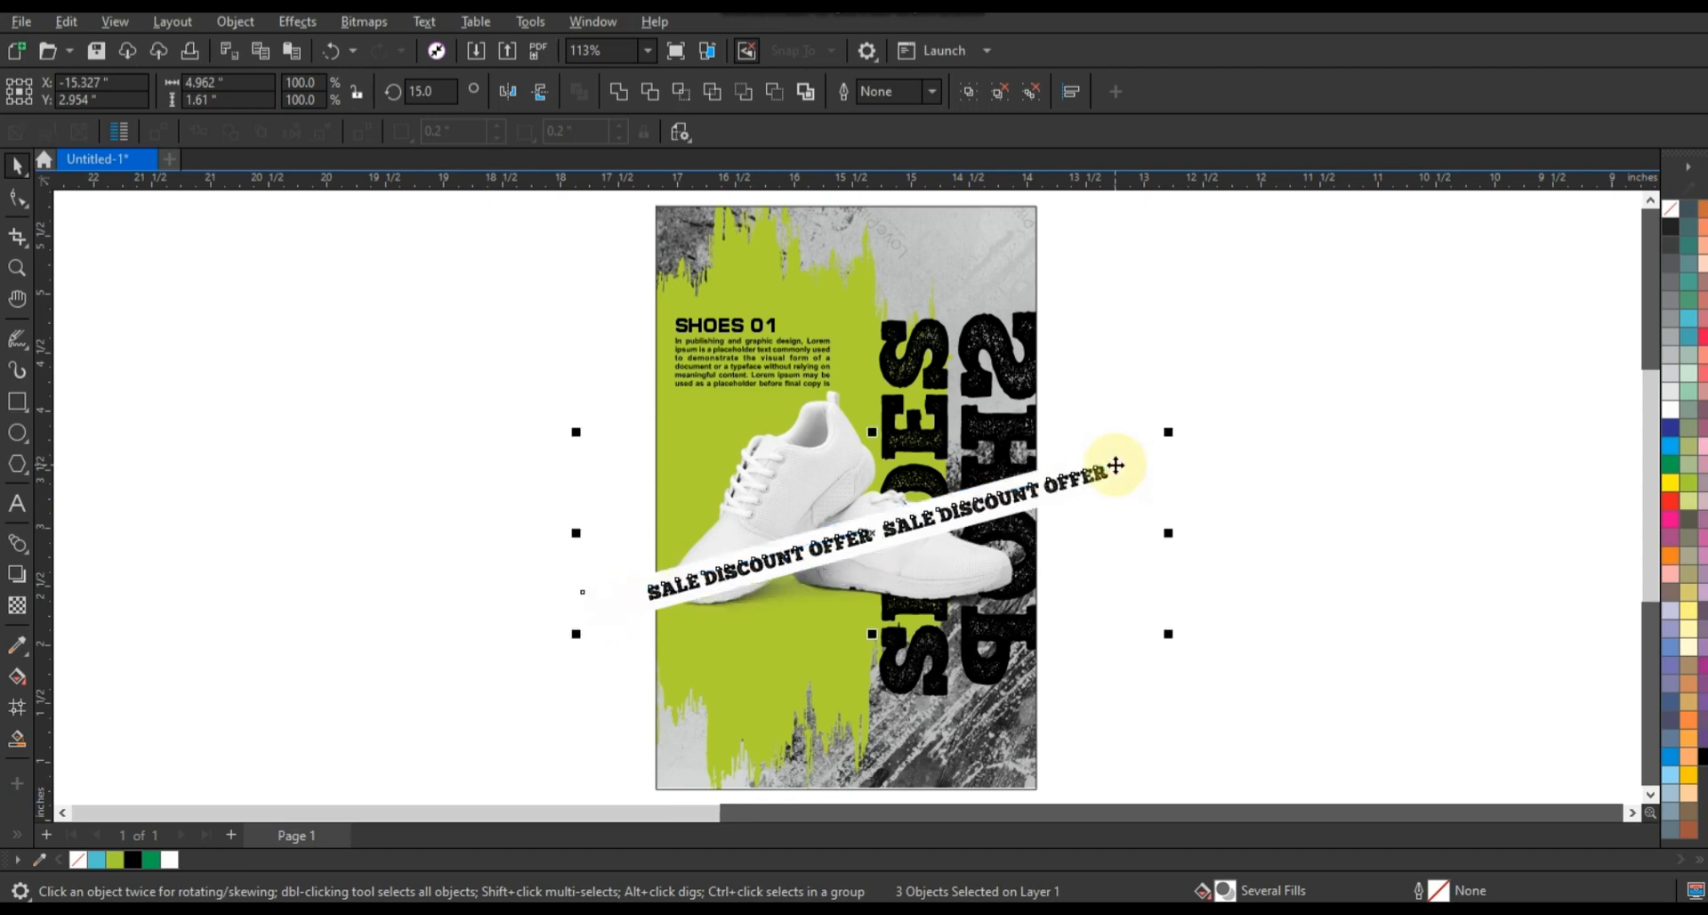
key("alt+c")
key("w")
key("p")
left_click(1060, 447)
left_click(875, 517)
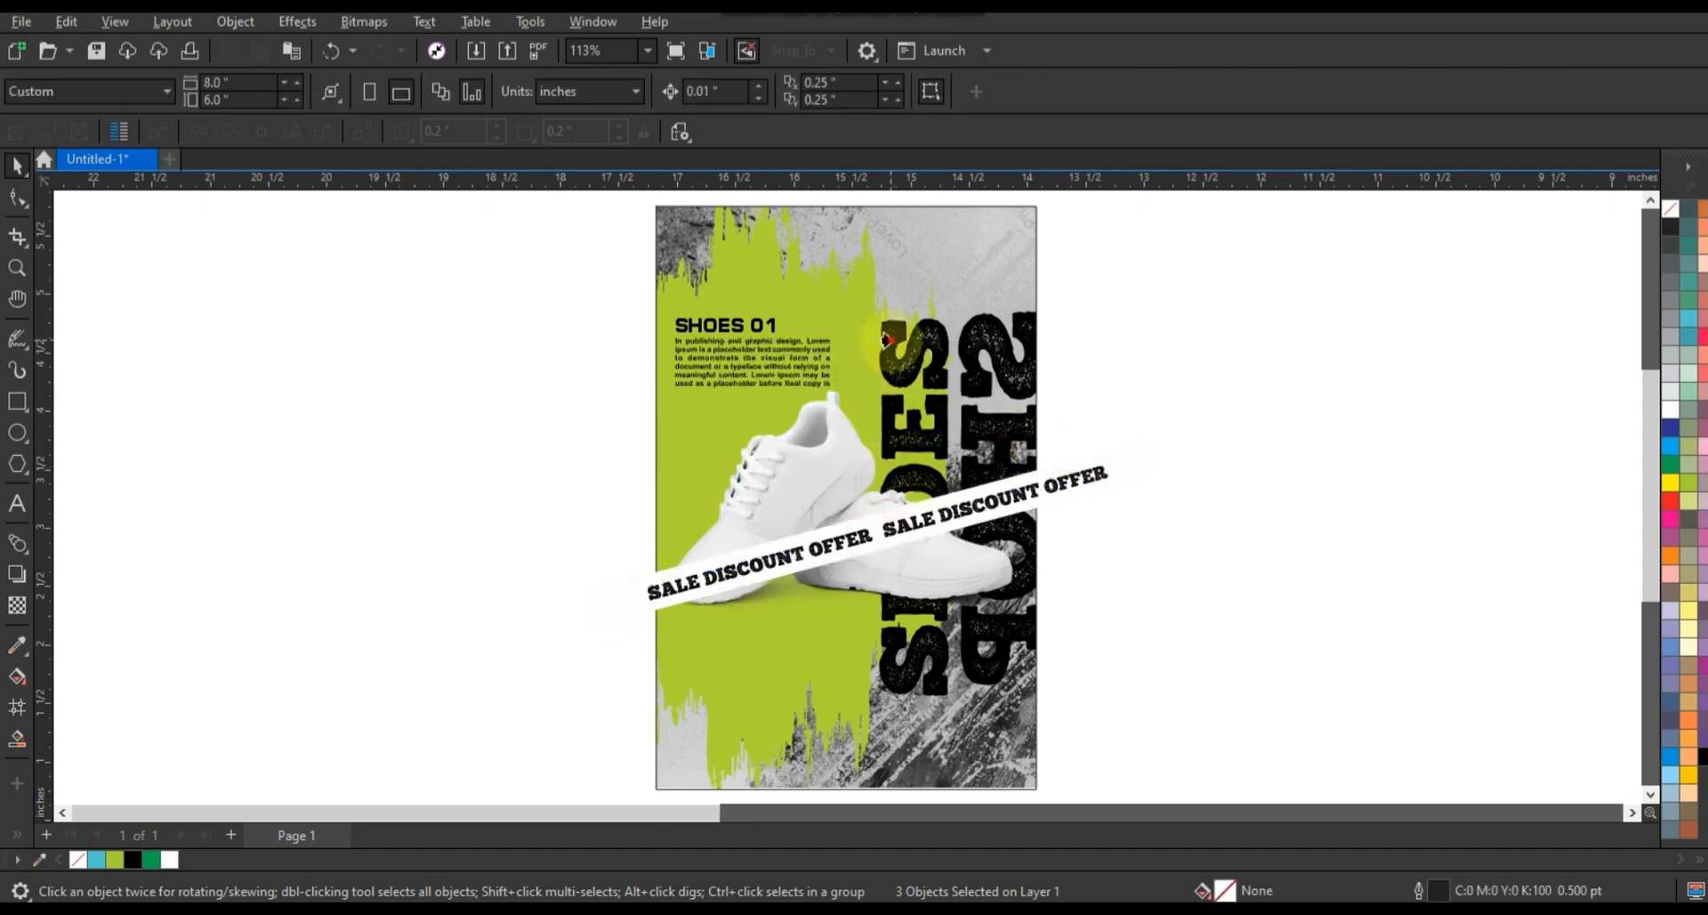
left_click(885, 340)
left_click(1180, 430)
Step: Scale the shoes image down slightly on the poster and enlarge the SHOES 01 heading with its paragraph slightly
left_click(901, 564)
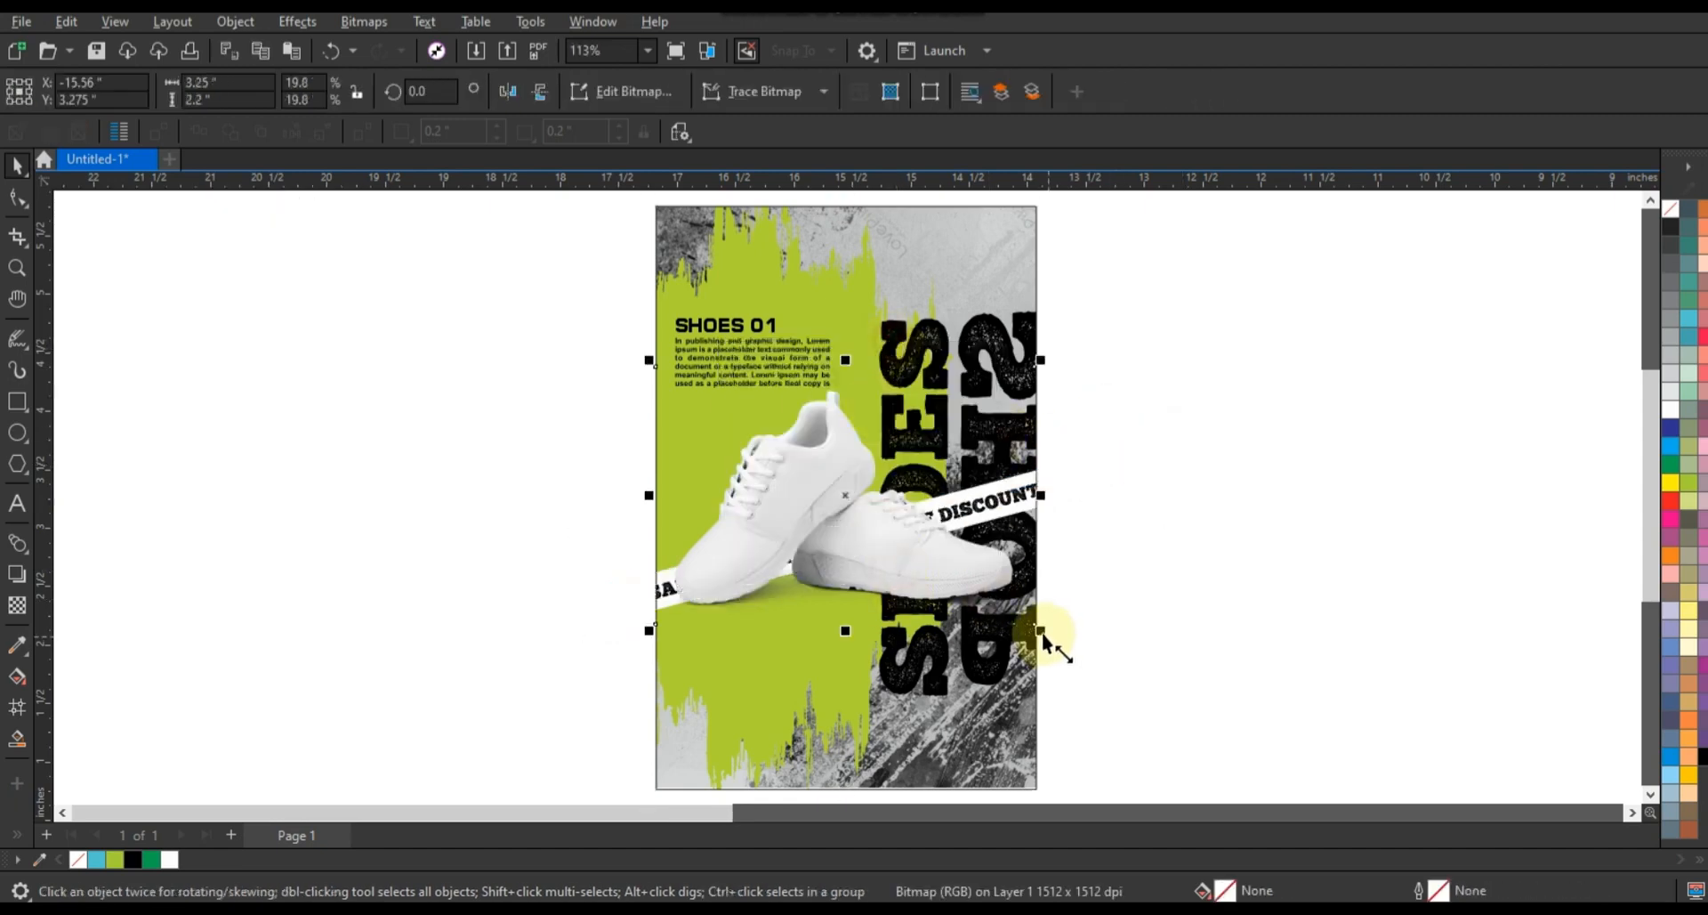
left_click_drag(1043, 632, 1015, 624)
left_click_drag(904, 568, 903, 573)
left_click(1258, 612)
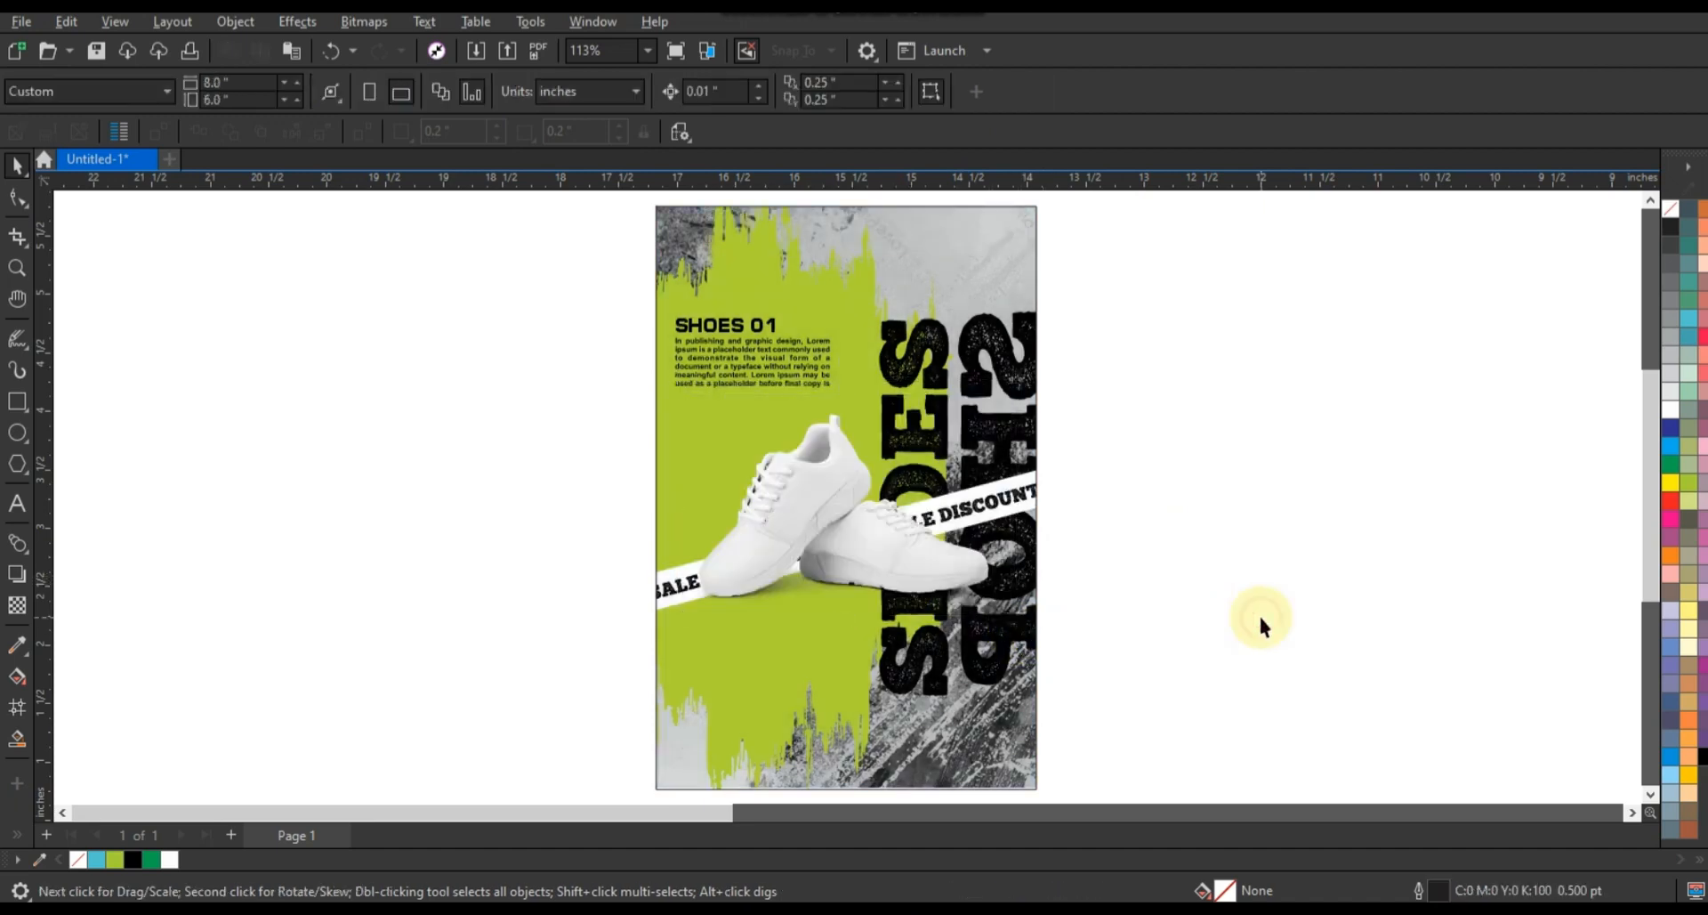
left_click_drag(864, 413, 851, 408)
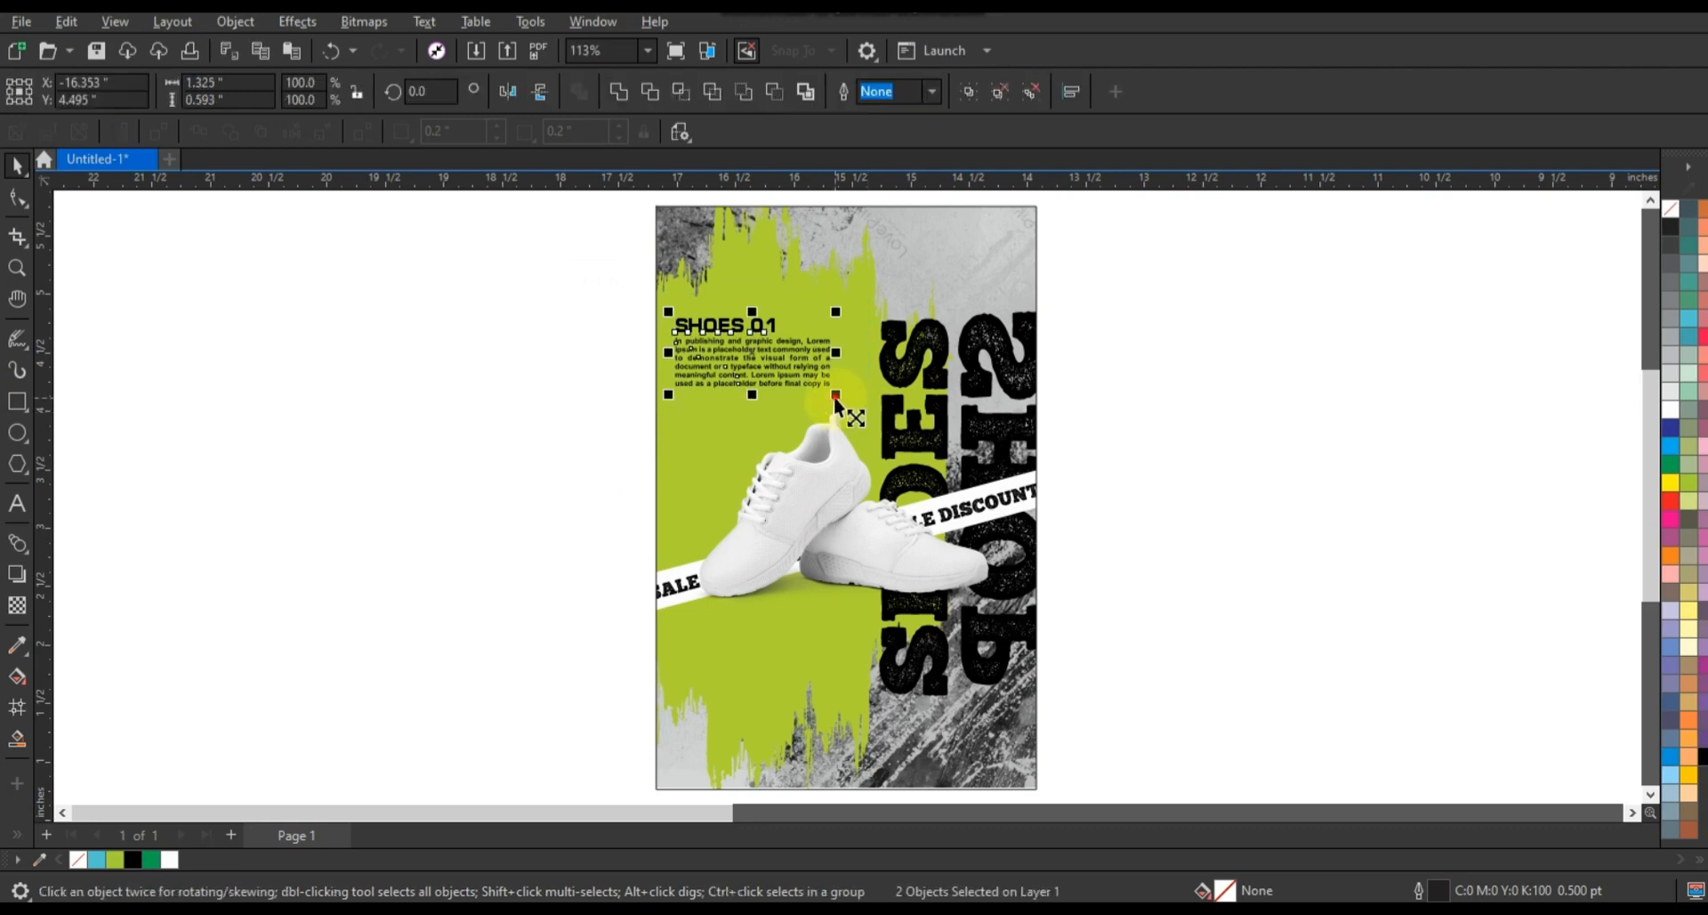
left_click(1192, 414)
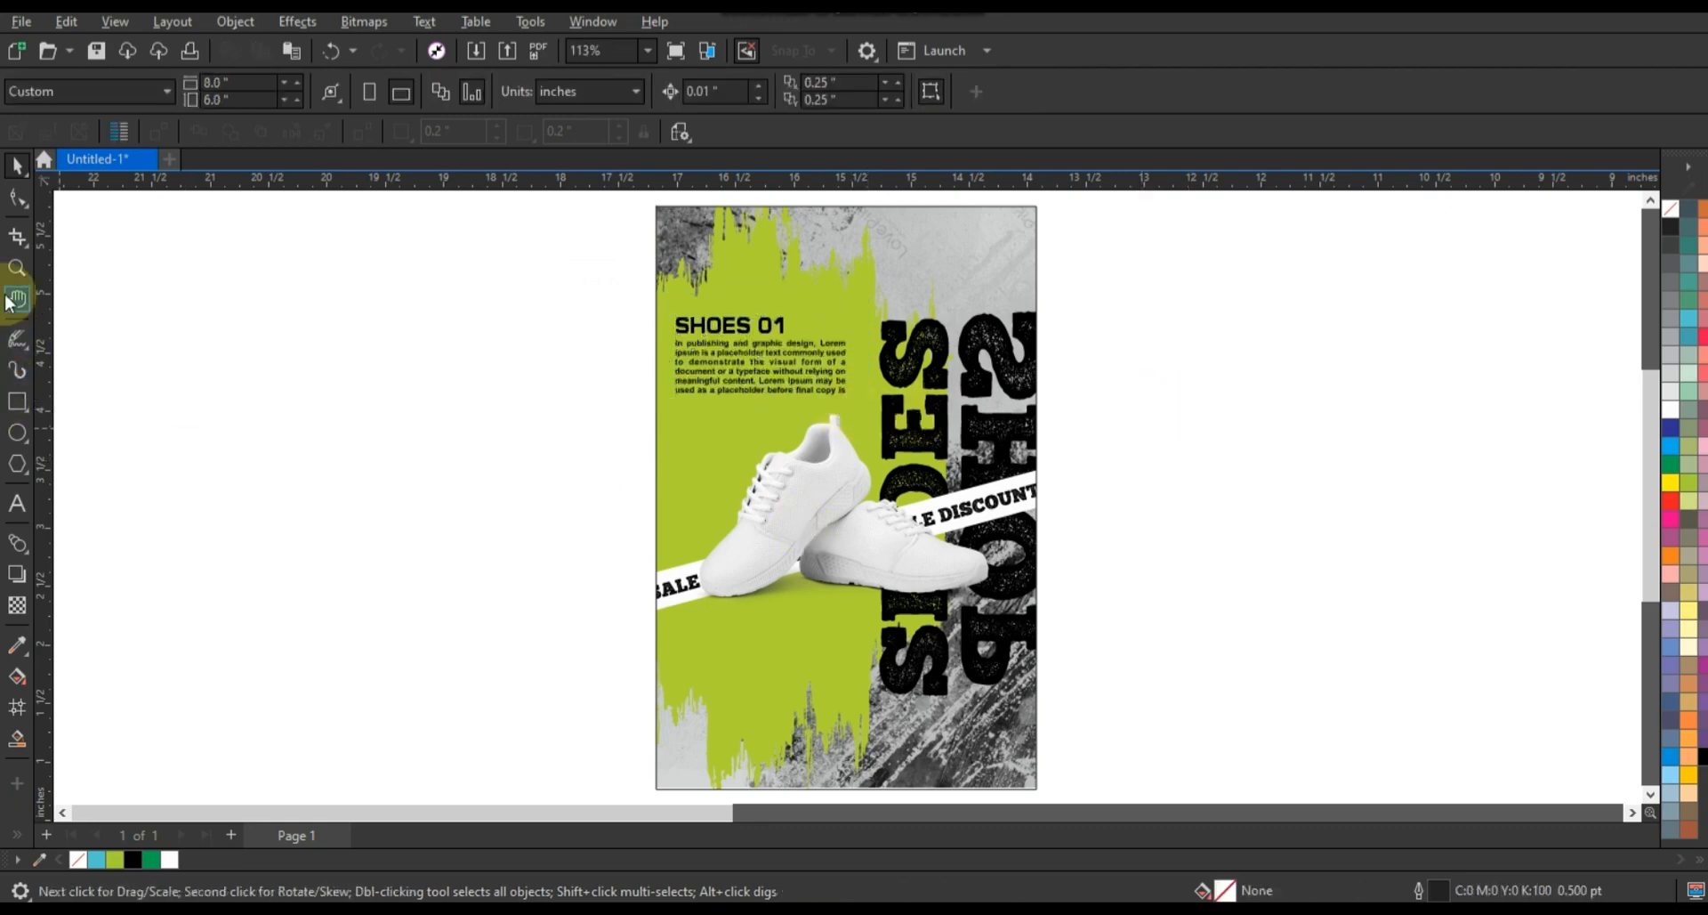
Step: Draw a horizontal rectangle about 1.29 × 0.29 in below the shoes as a button shape
left_click(16, 267)
left_click_drag(558, 478, 1083, 725)
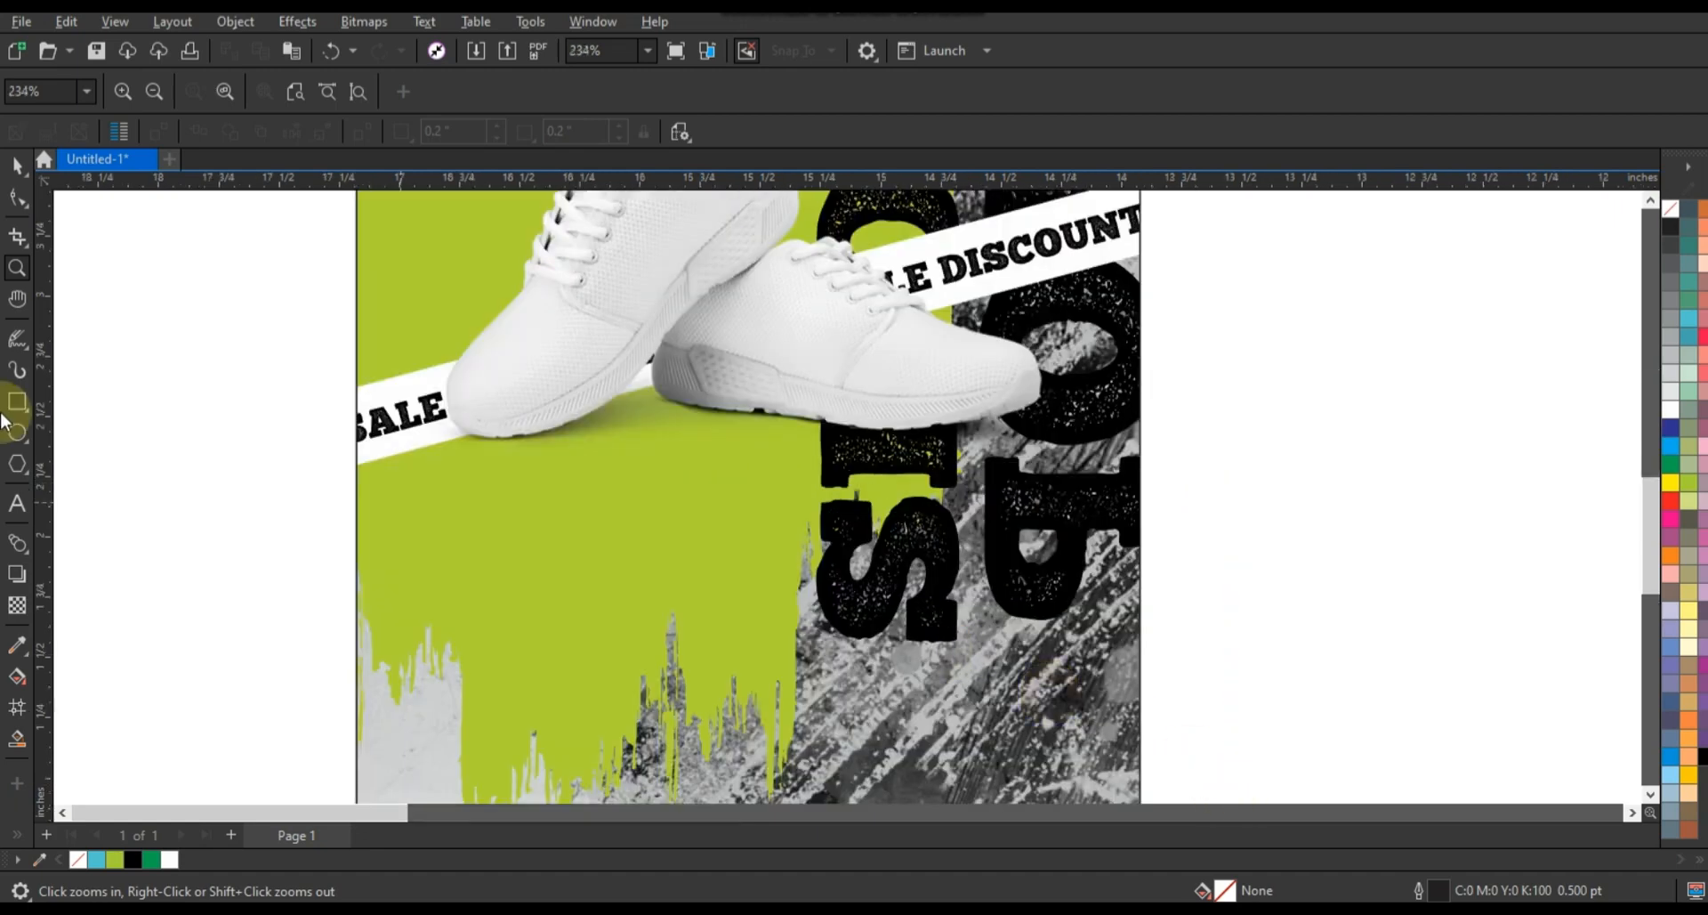
left_click(17, 400)
left_click_drag(587, 503, 898, 572)
Step: Round all corners of the button rectangle to about 0.04 in and fill it white
left_click(17, 197)
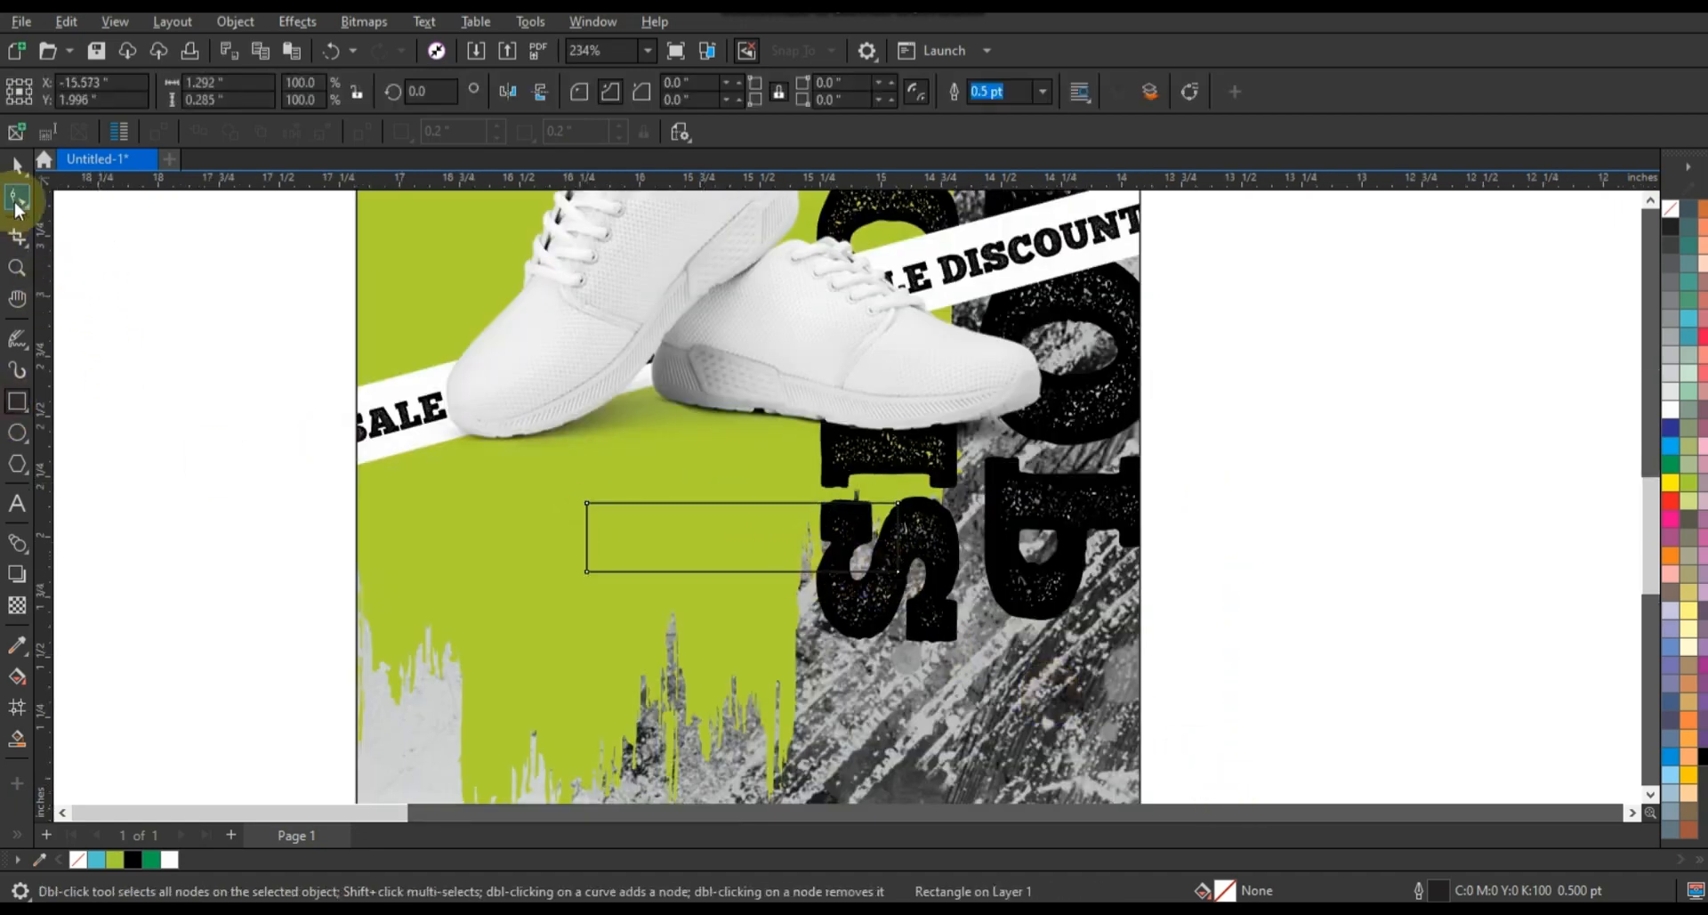
left_click(577, 92)
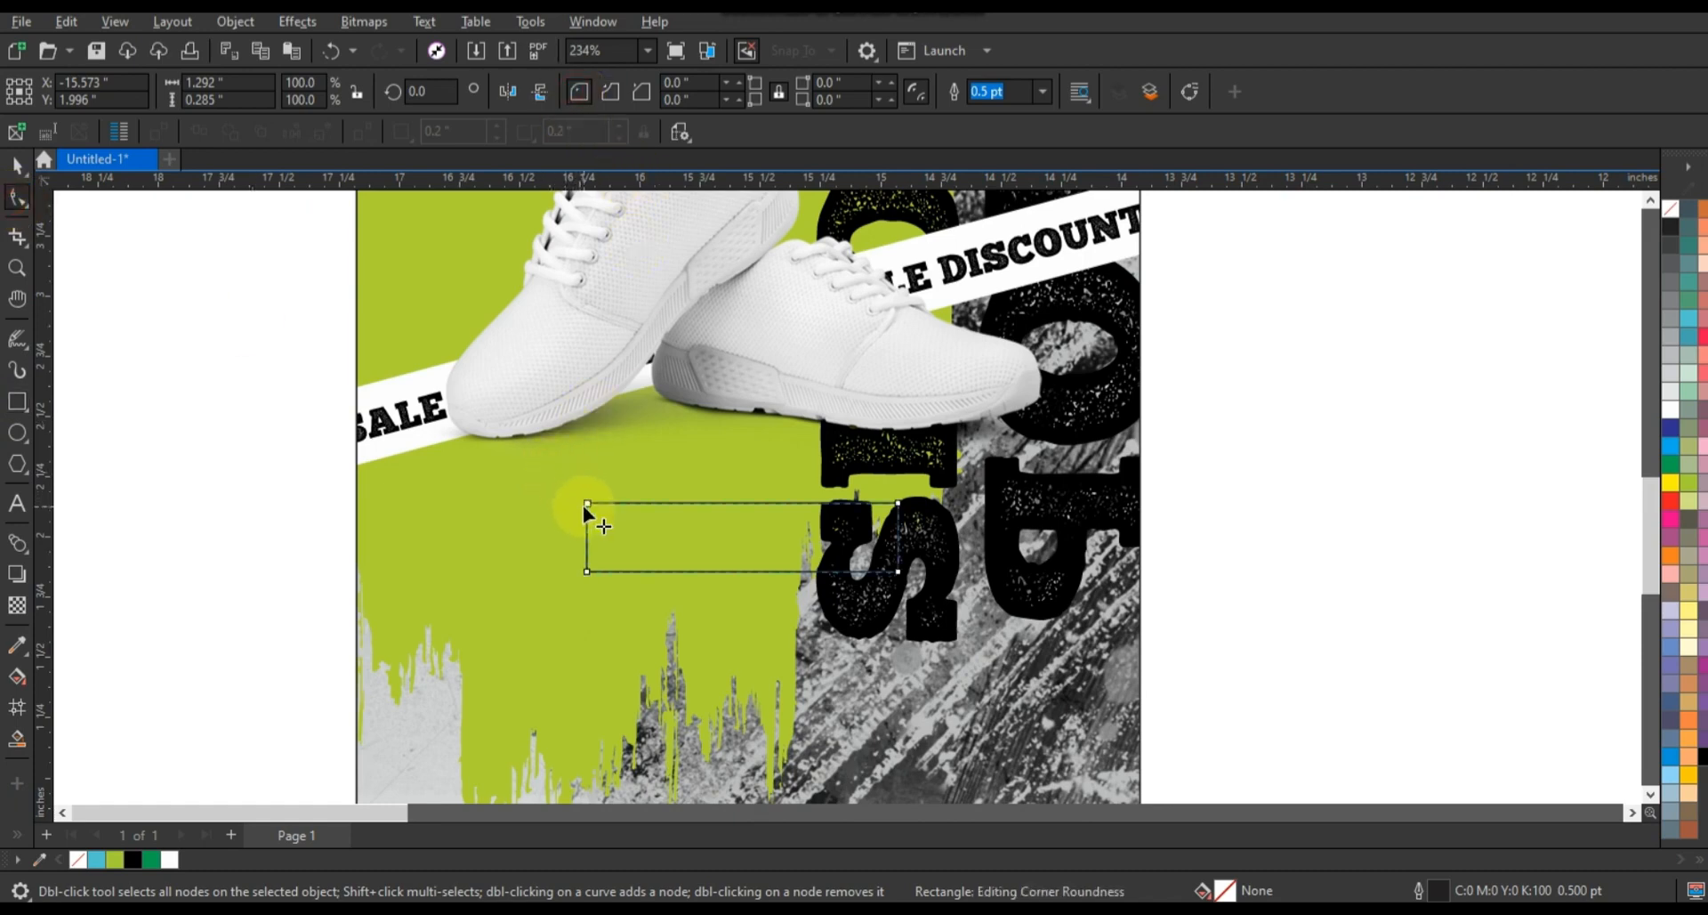
left_click_drag(583, 505, 587, 514)
left_click(17, 165)
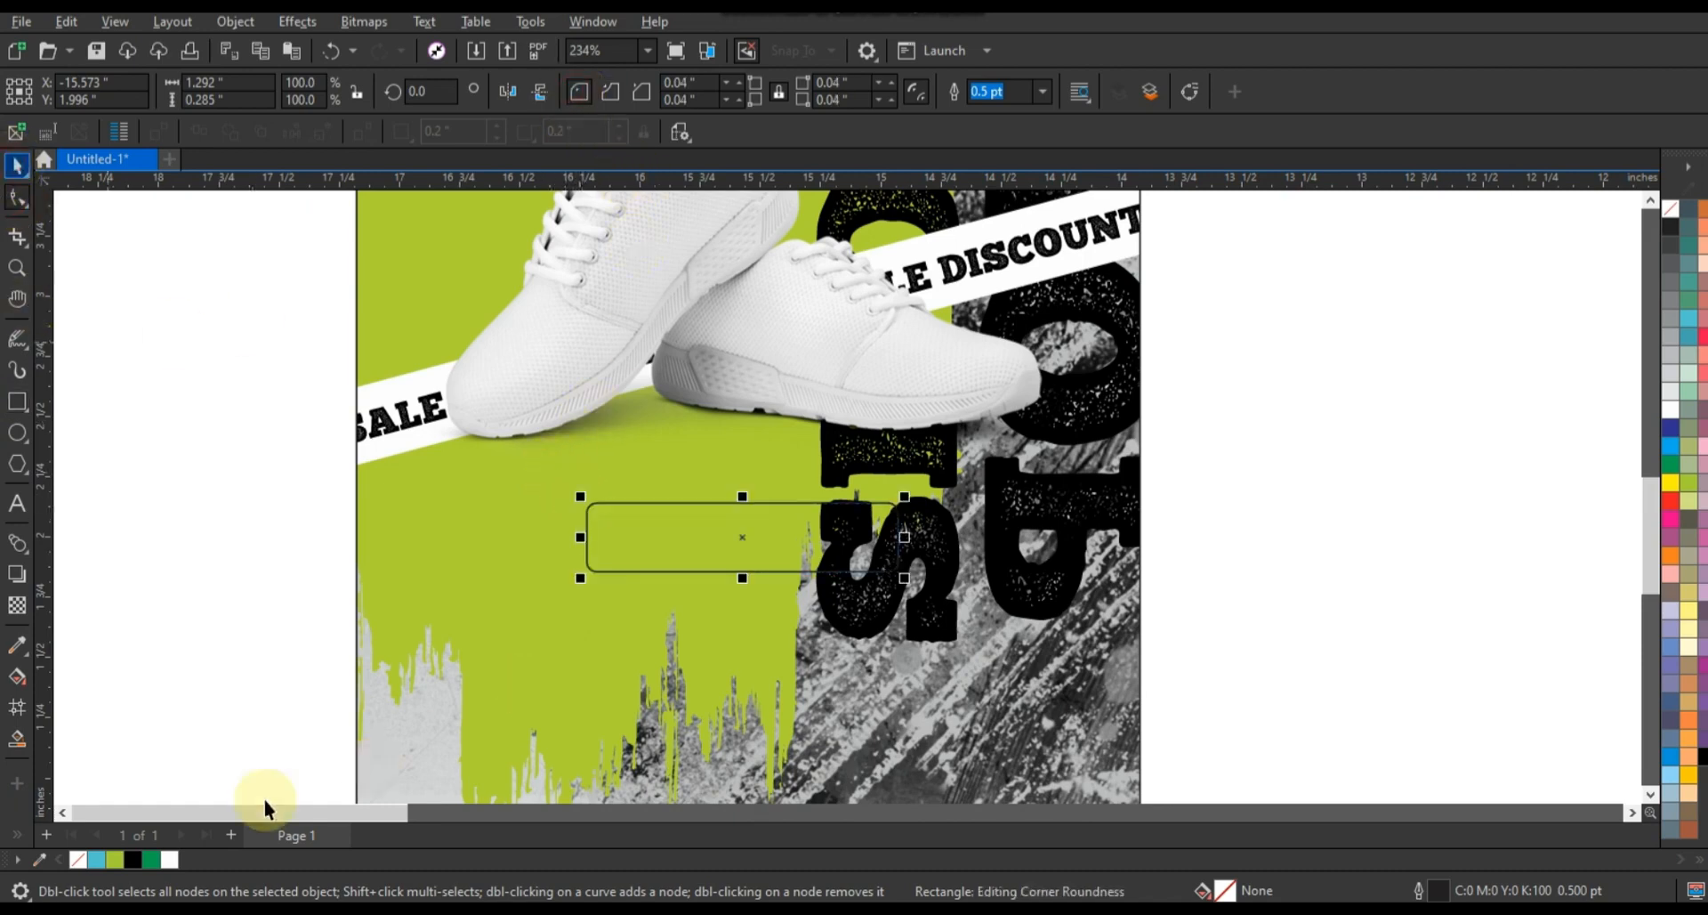
left_click(169, 859)
left_click(559, 652)
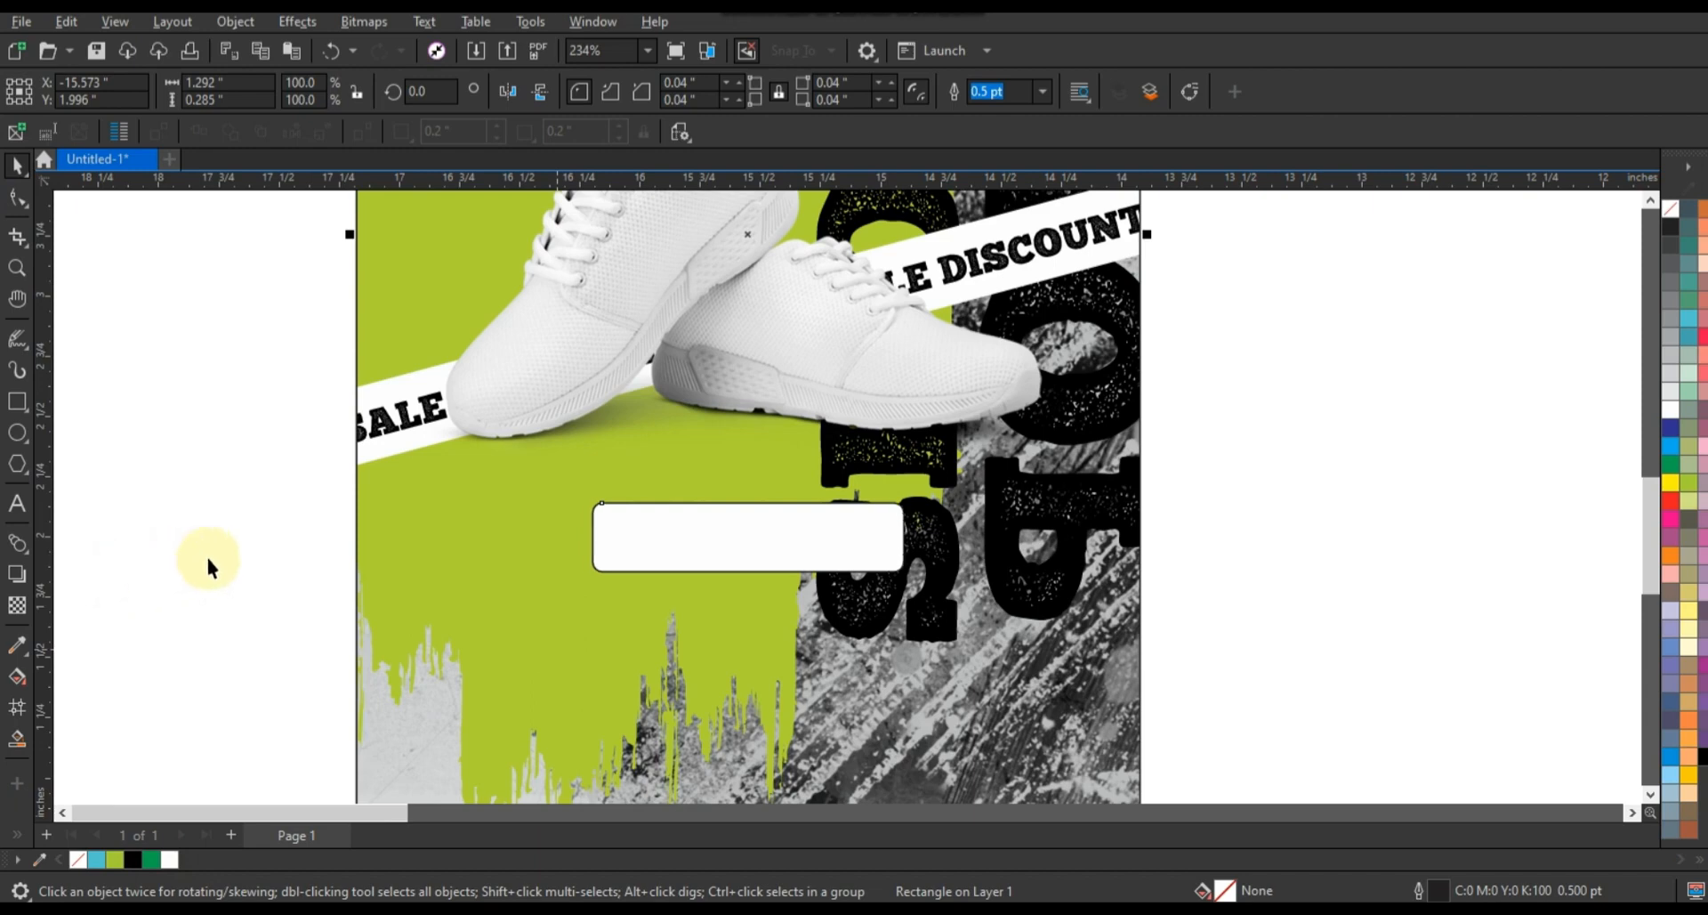
Step: Add the artistic text ORDER NOW beside the button and set its font to Square721 BT Bold
left_click(17, 502)
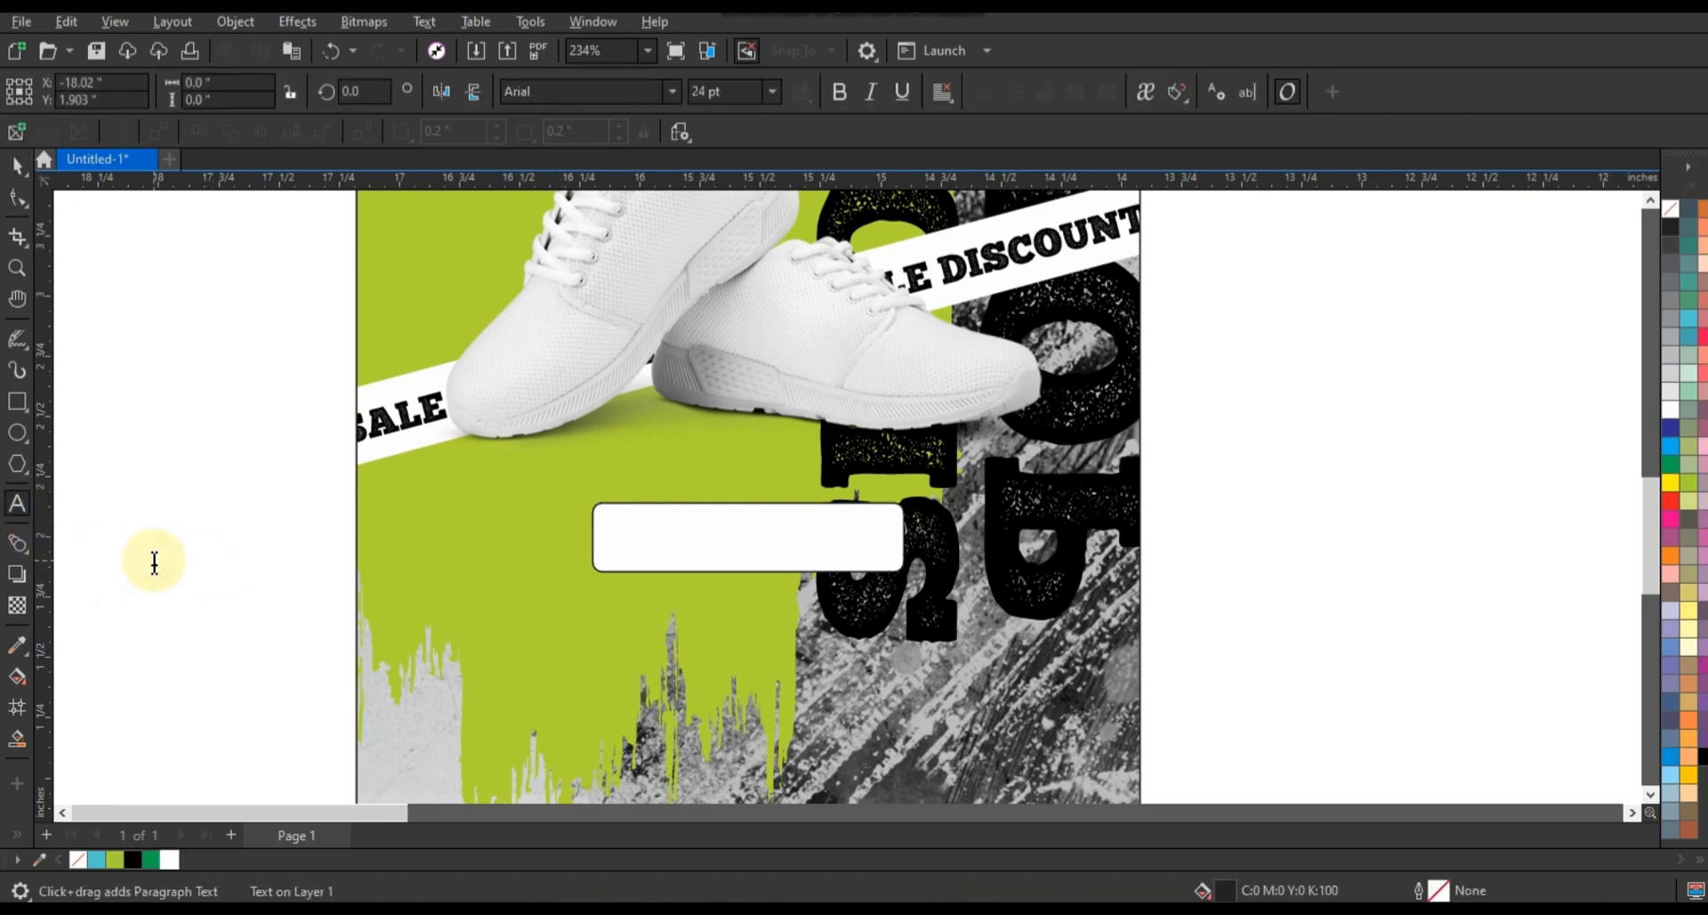
type("ORDER NOW")
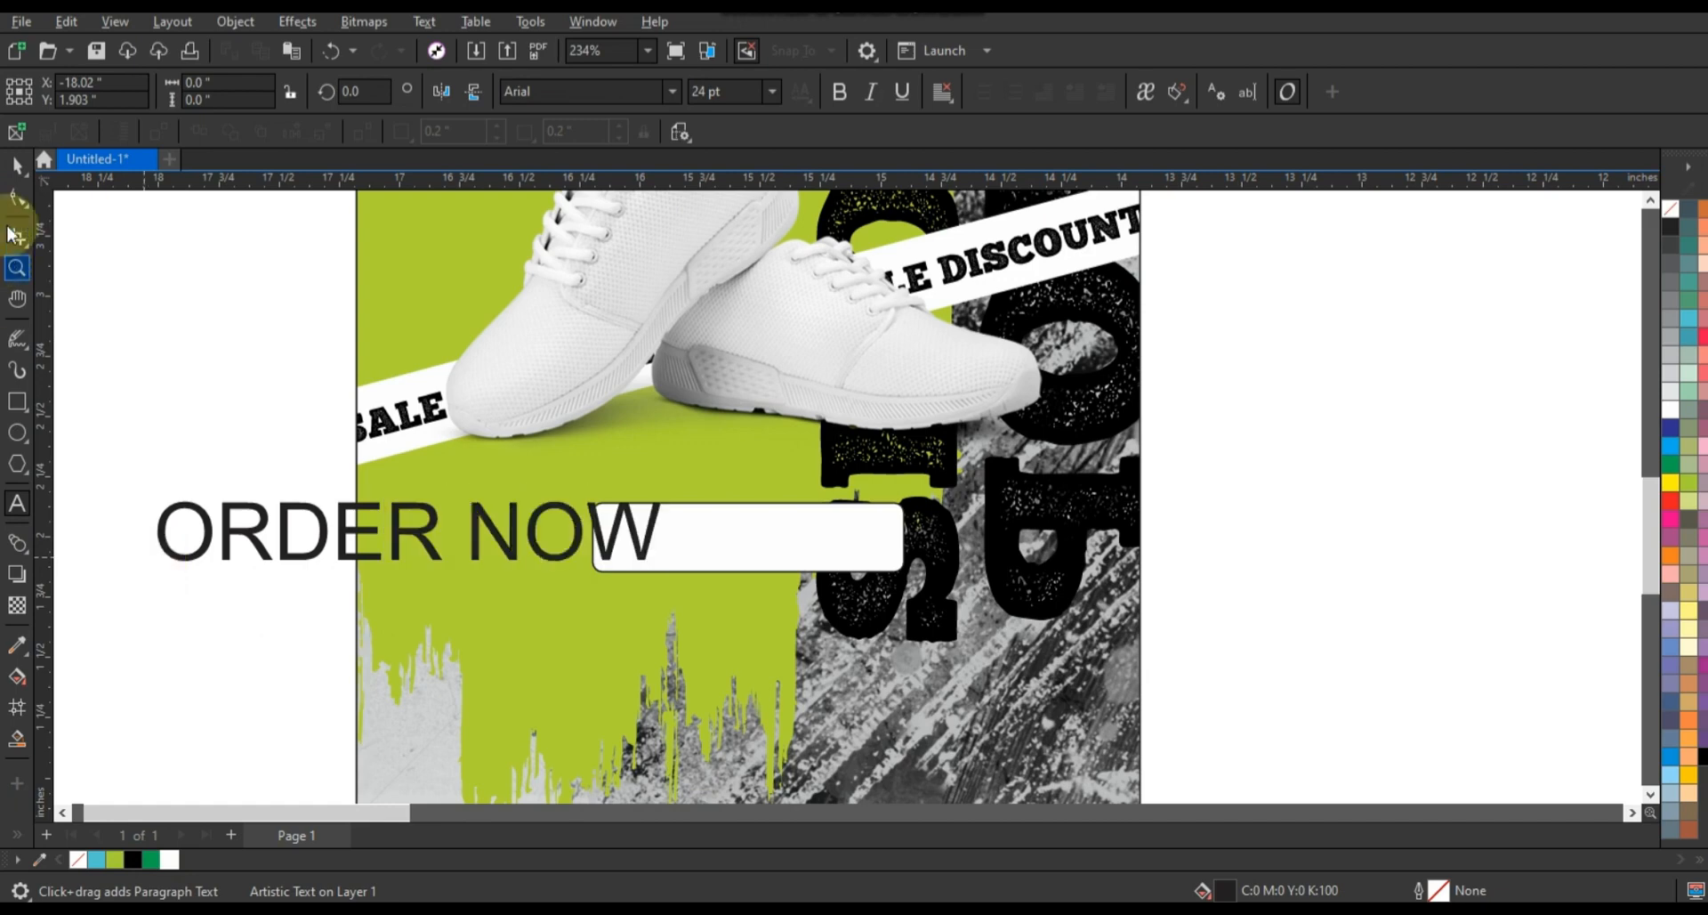
left_click(17, 165)
left_click(676, 93)
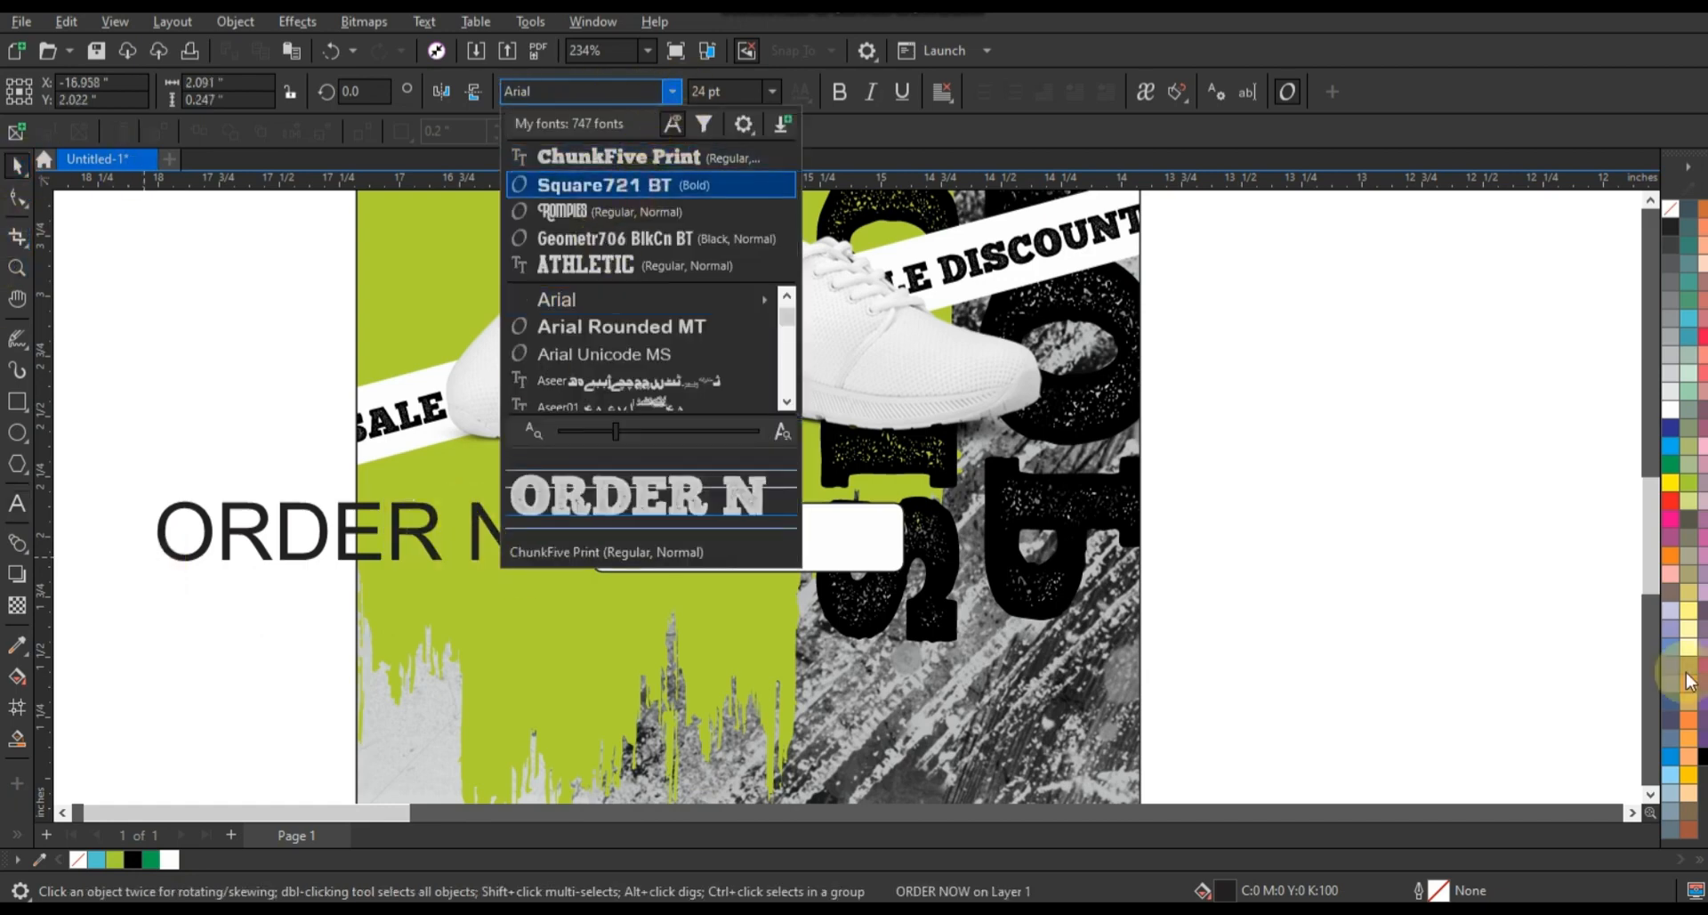
left_click(640, 187)
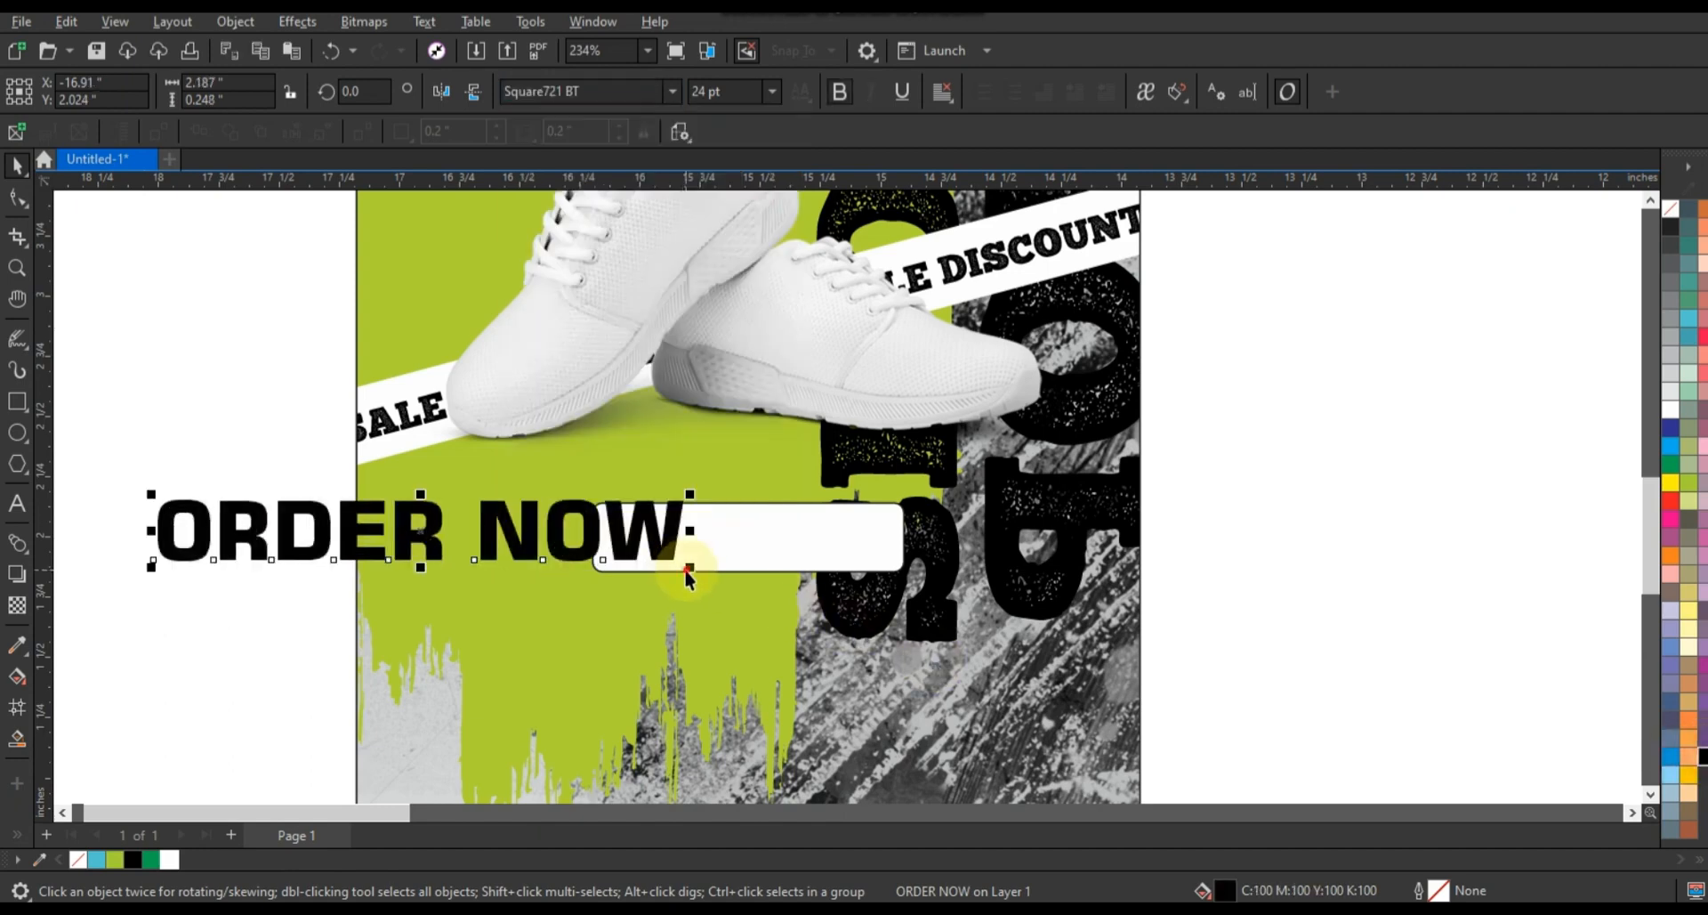
Step: Scale the ORDER NOW text down to about 11.75 pt and centre it on the white rounded button
left_click(685, 570)
left_click_drag(514, 553, 515, 548)
key("ctrl+z")
left_click(514, 543)
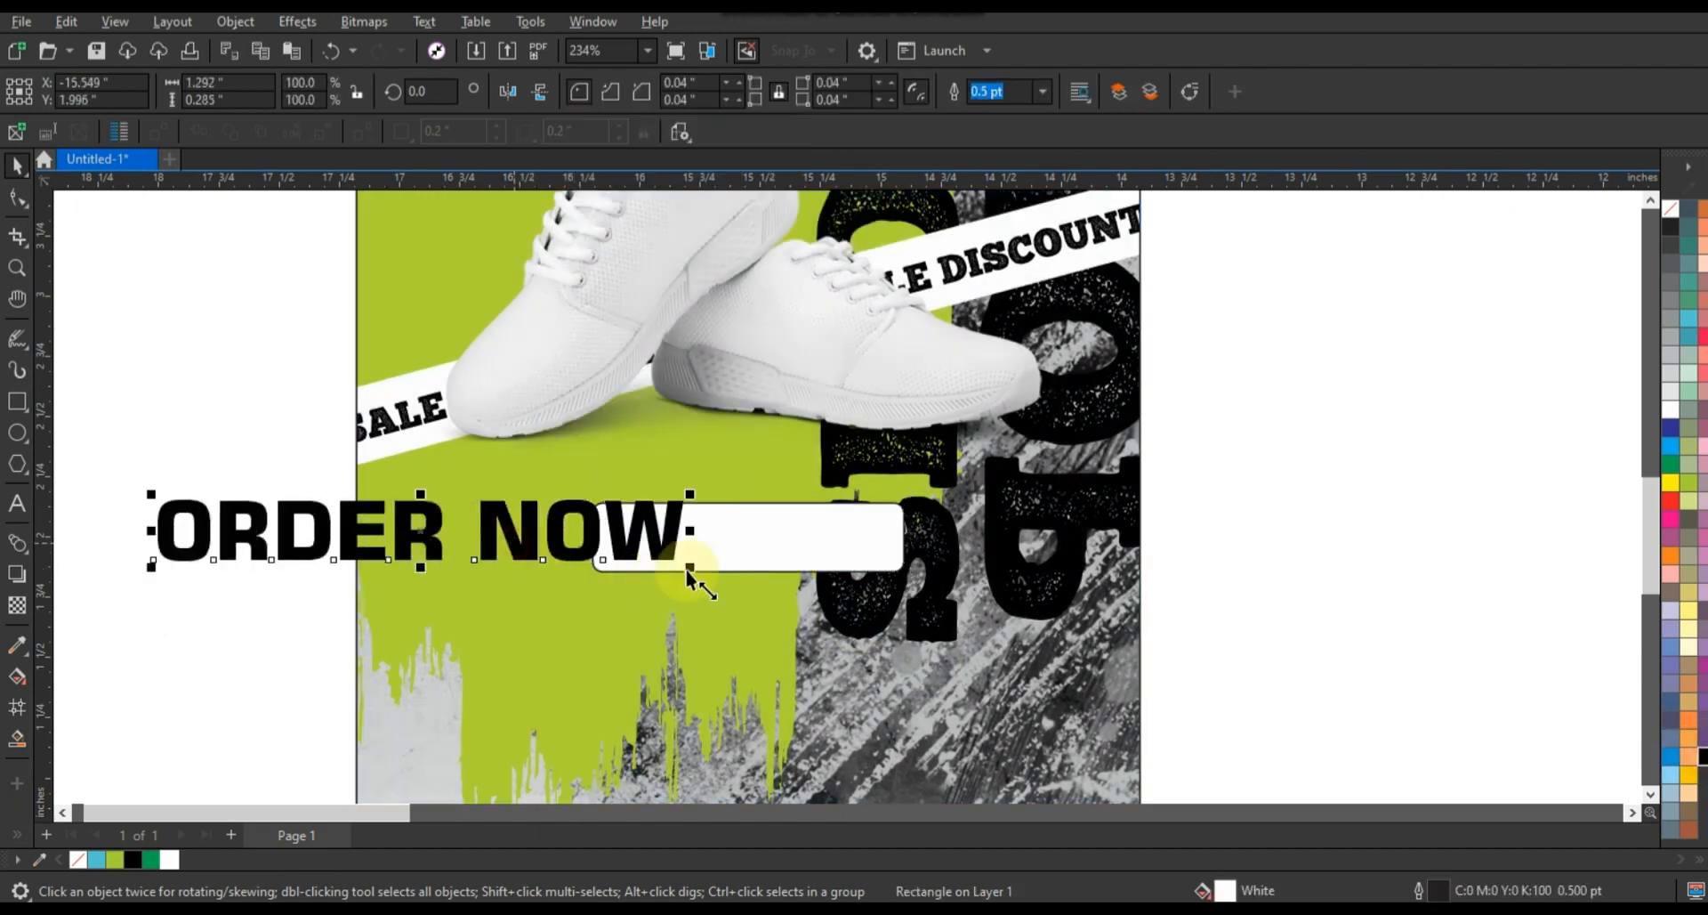
left_click_drag(688, 569, 489, 558)
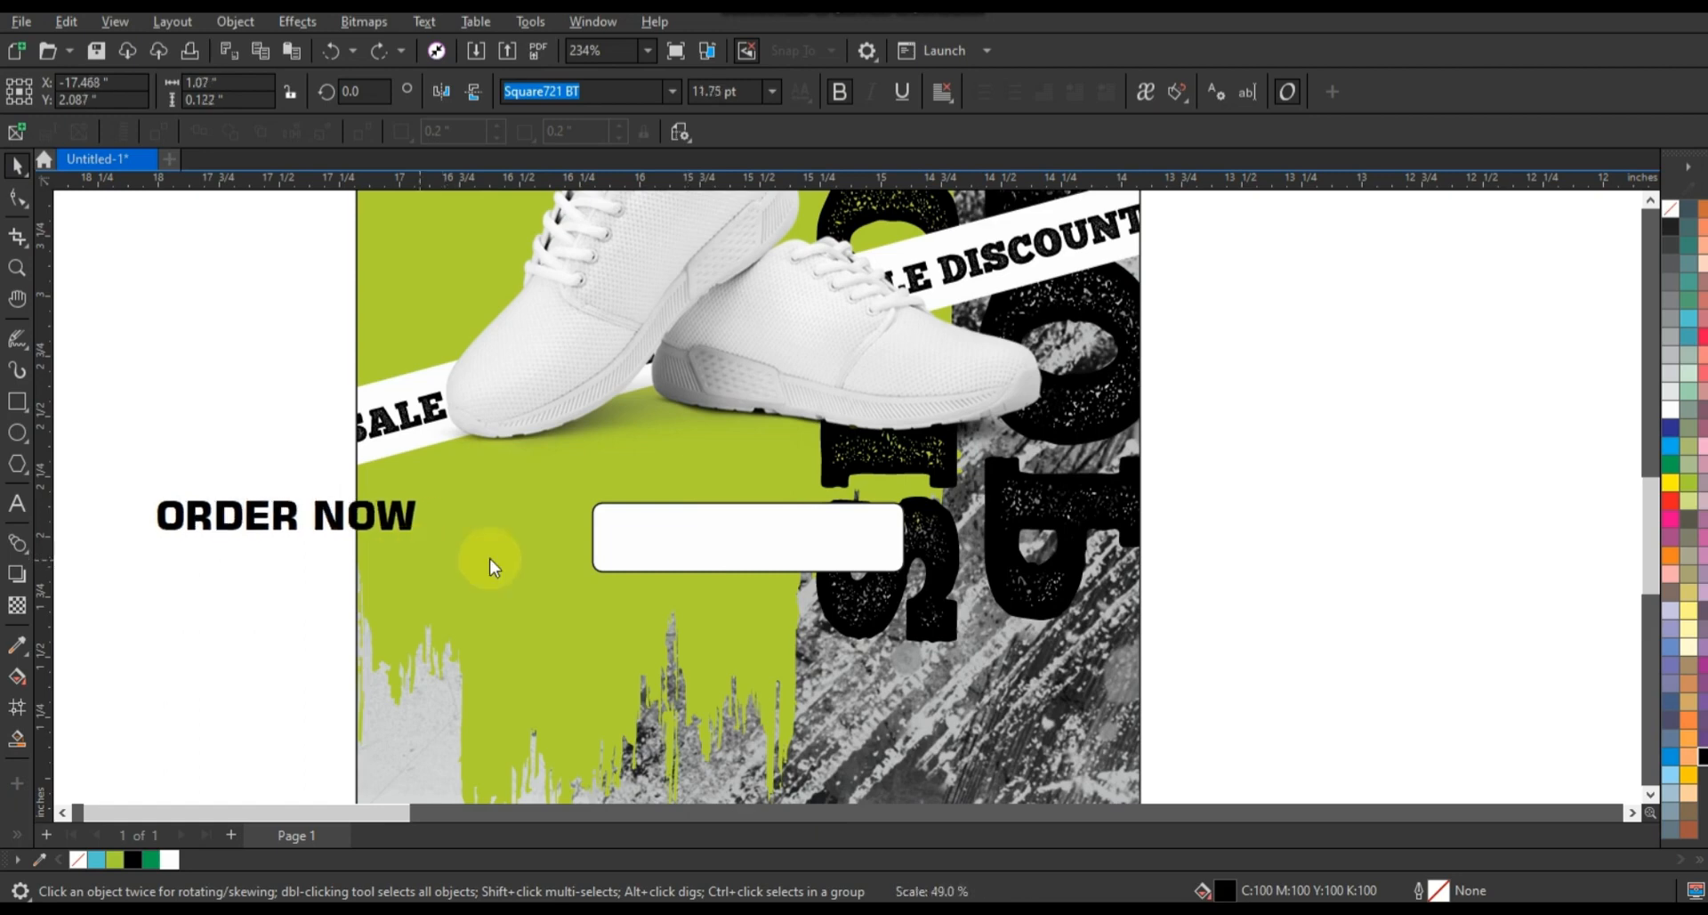
left_click(691, 537, "shift")
key("c")
key("e")
left_click(343, 545)
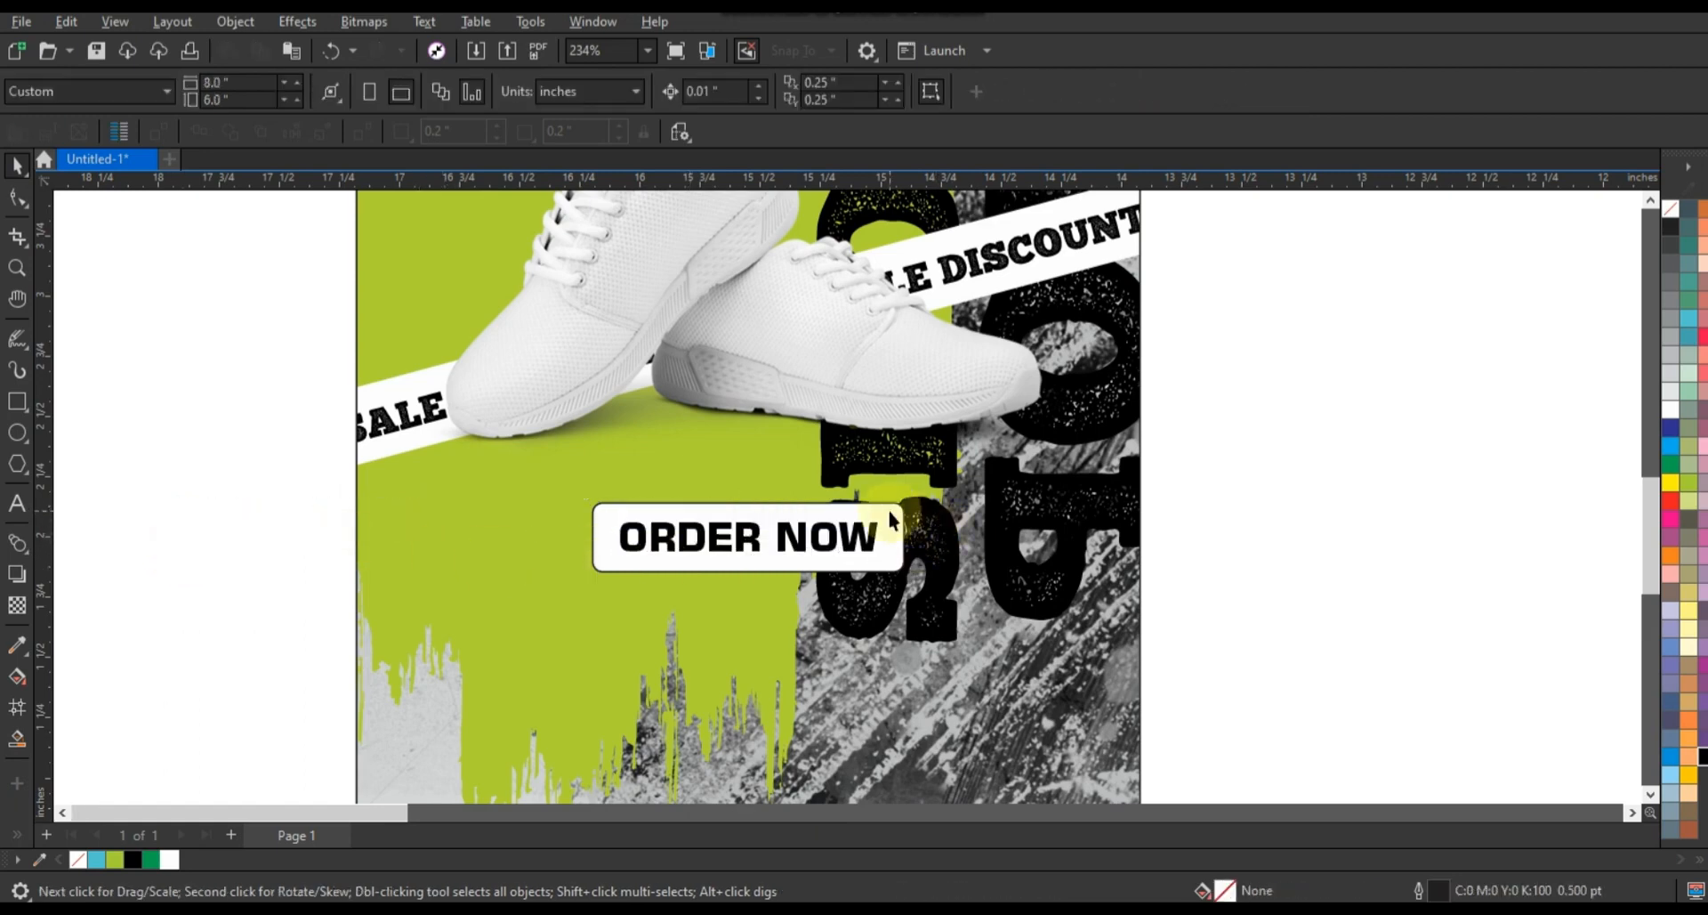
Step: Remove the outline from the white rounded button behind ORDER NOW
left_click(888, 510)
right_click(1671, 209)
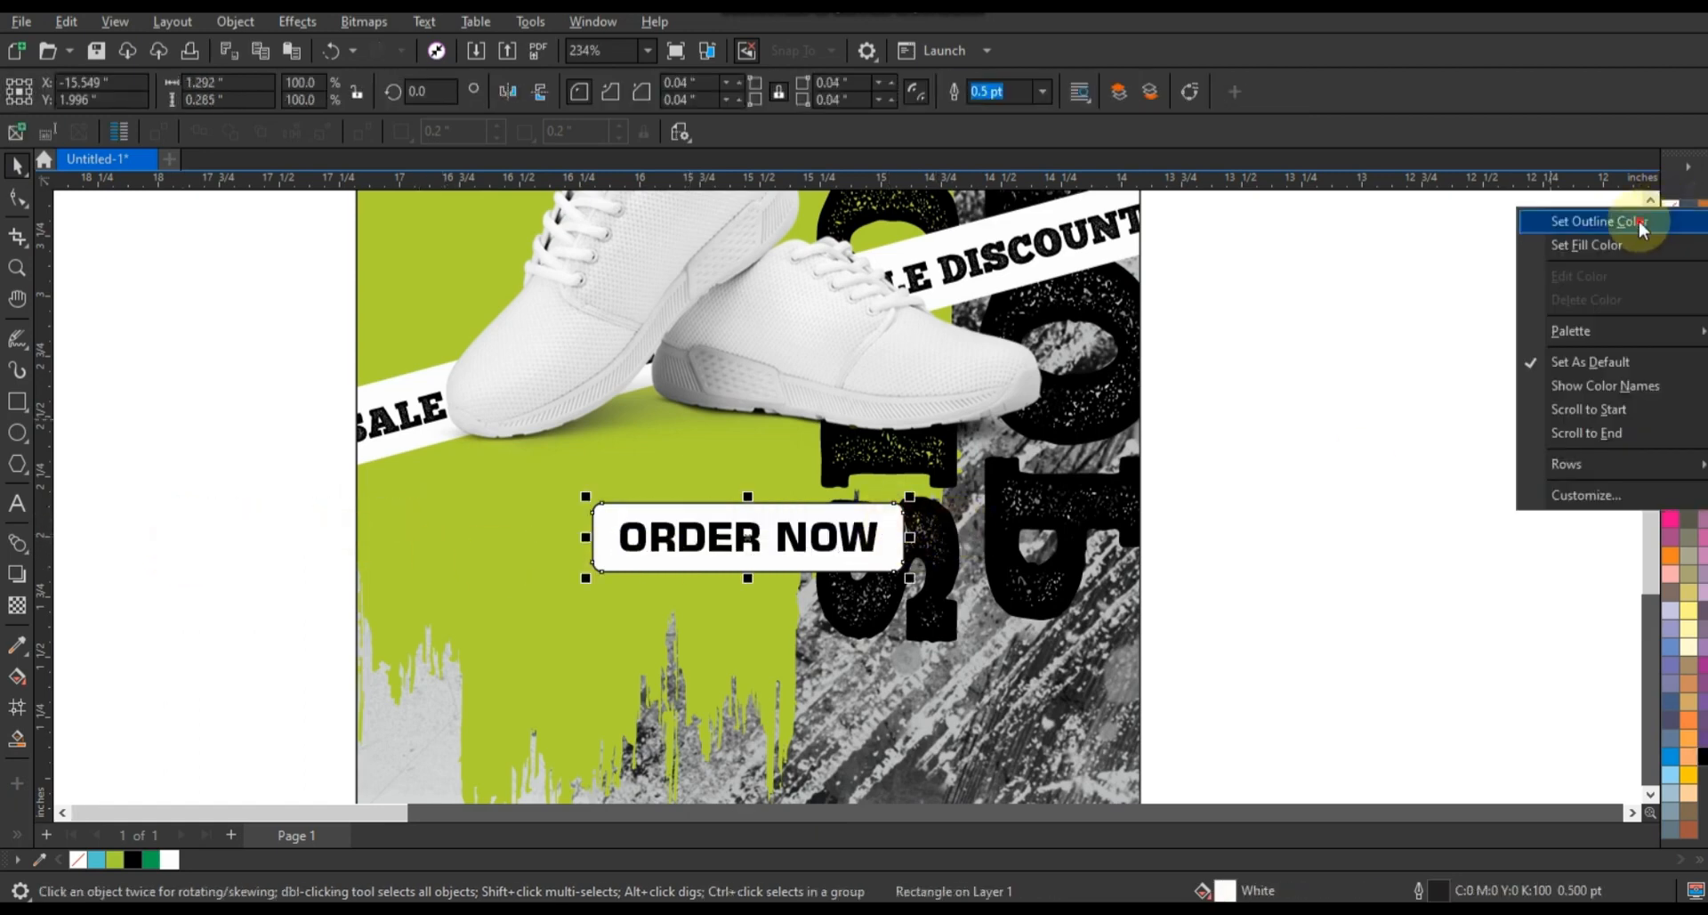
left_click(1641, 224)
left_click(1227, 431)
Step: Shrink the ORDER NOW text to about 10.55 pt and its button to about 1.11 × 0.25 in
left_click(801, 544)
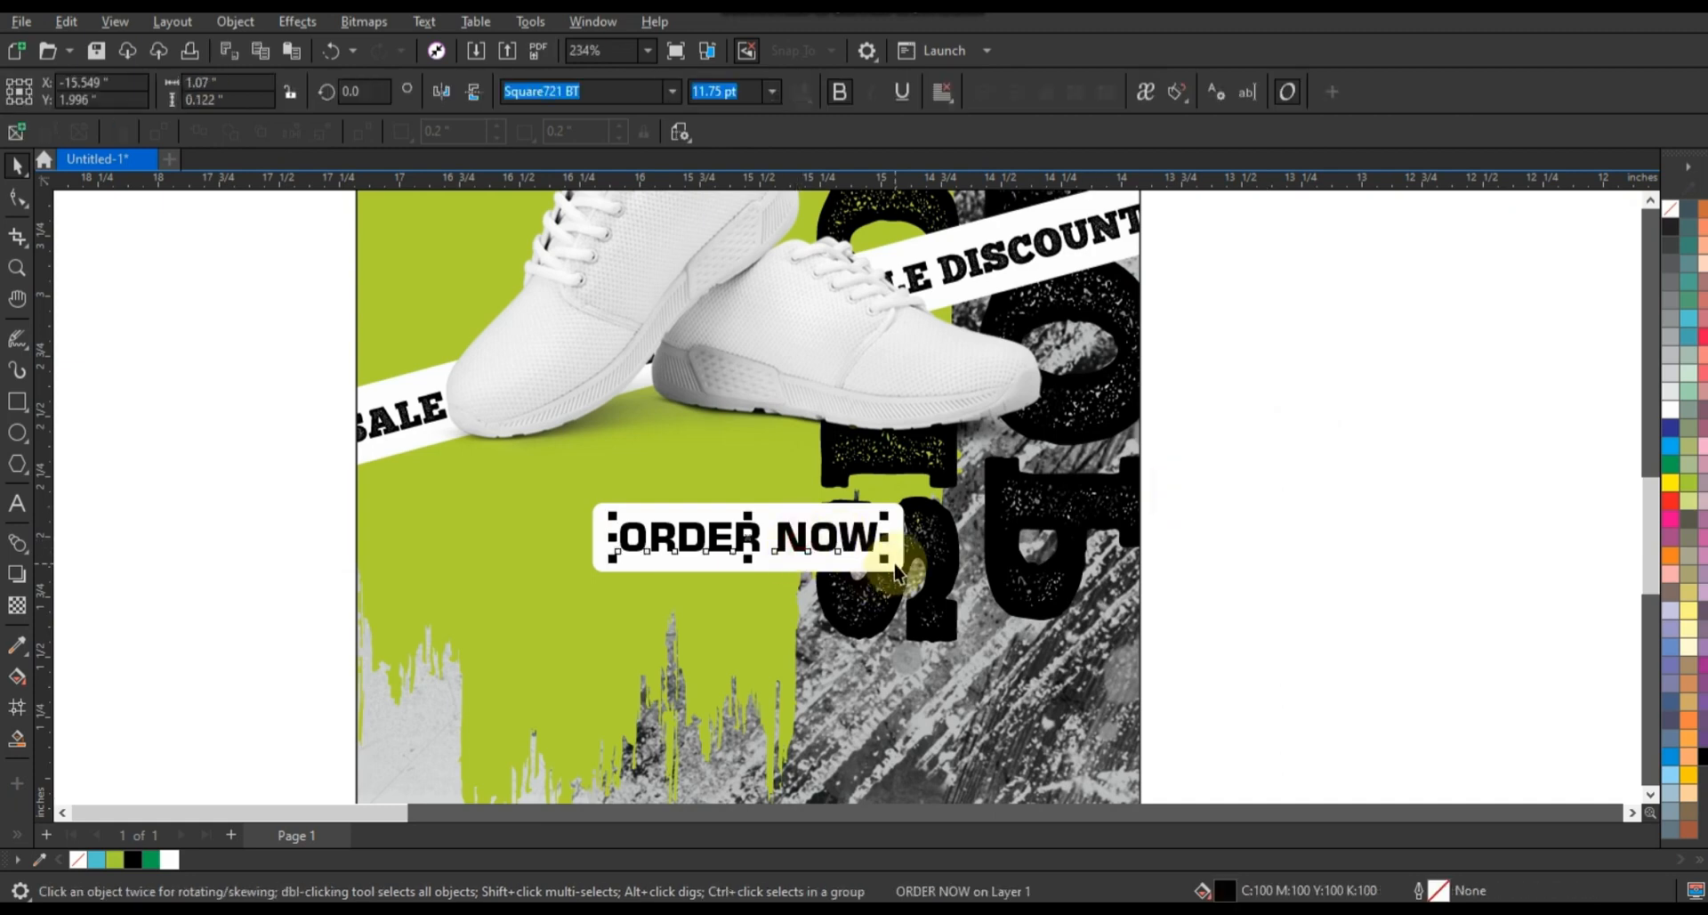
mouse_move(893, 573)
left_mouse_down()
mouse_move(907, 580)
mouse_move(888, 573)
left_mouse_up()
left_click(1361, 582)
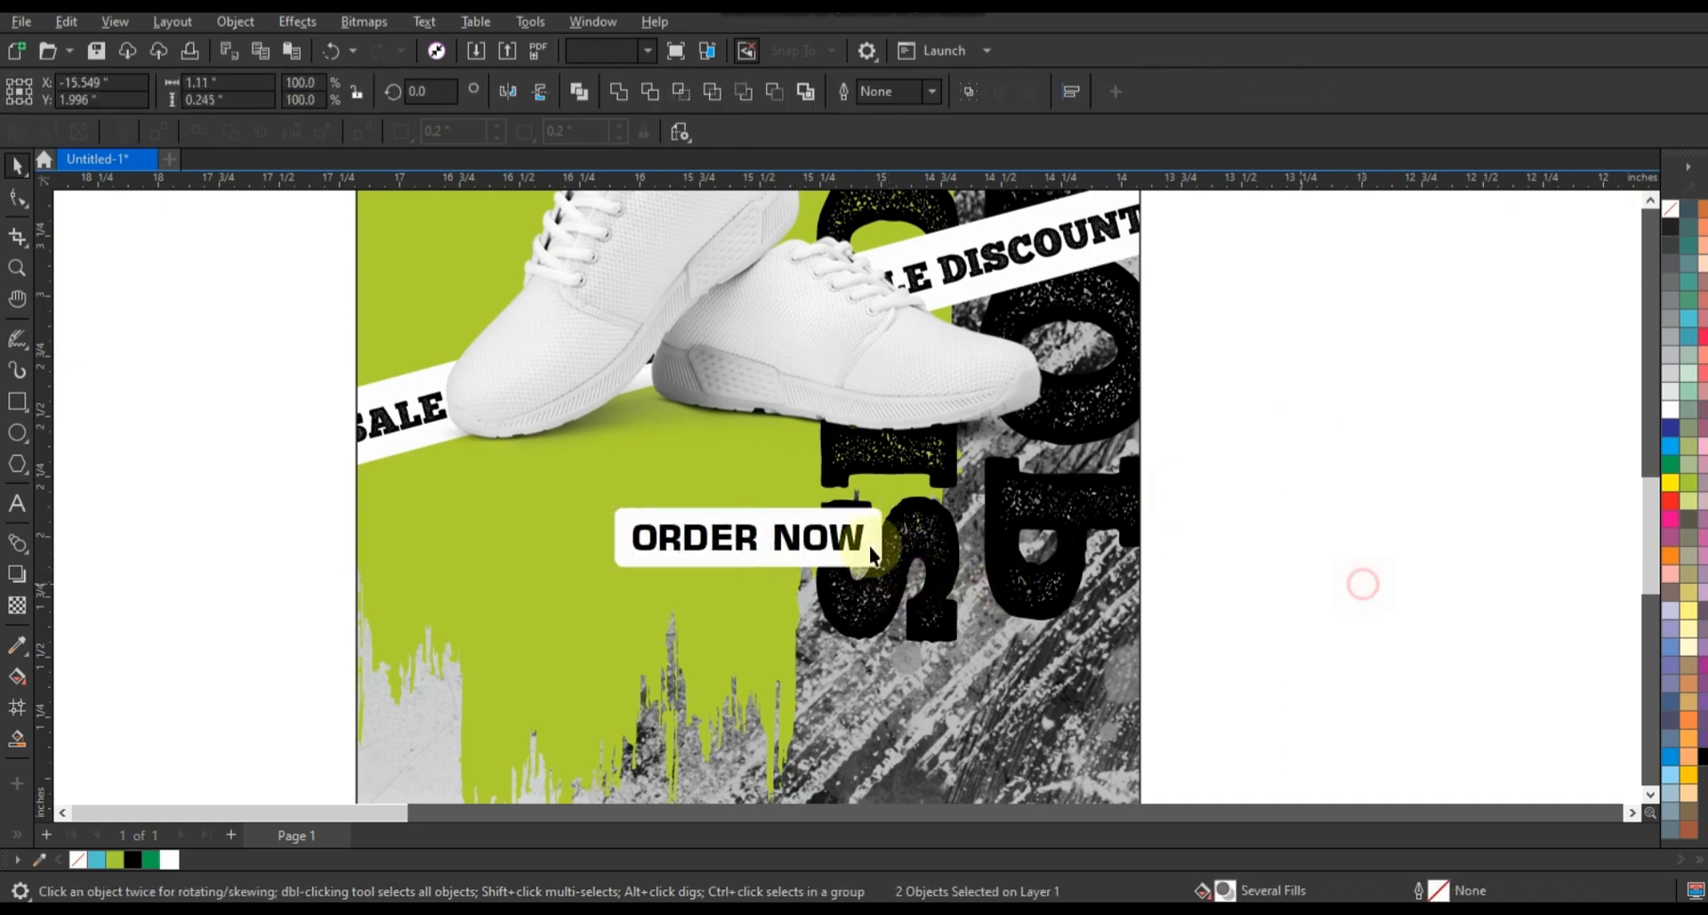
left_click_drag(784, 538, 770, 676)
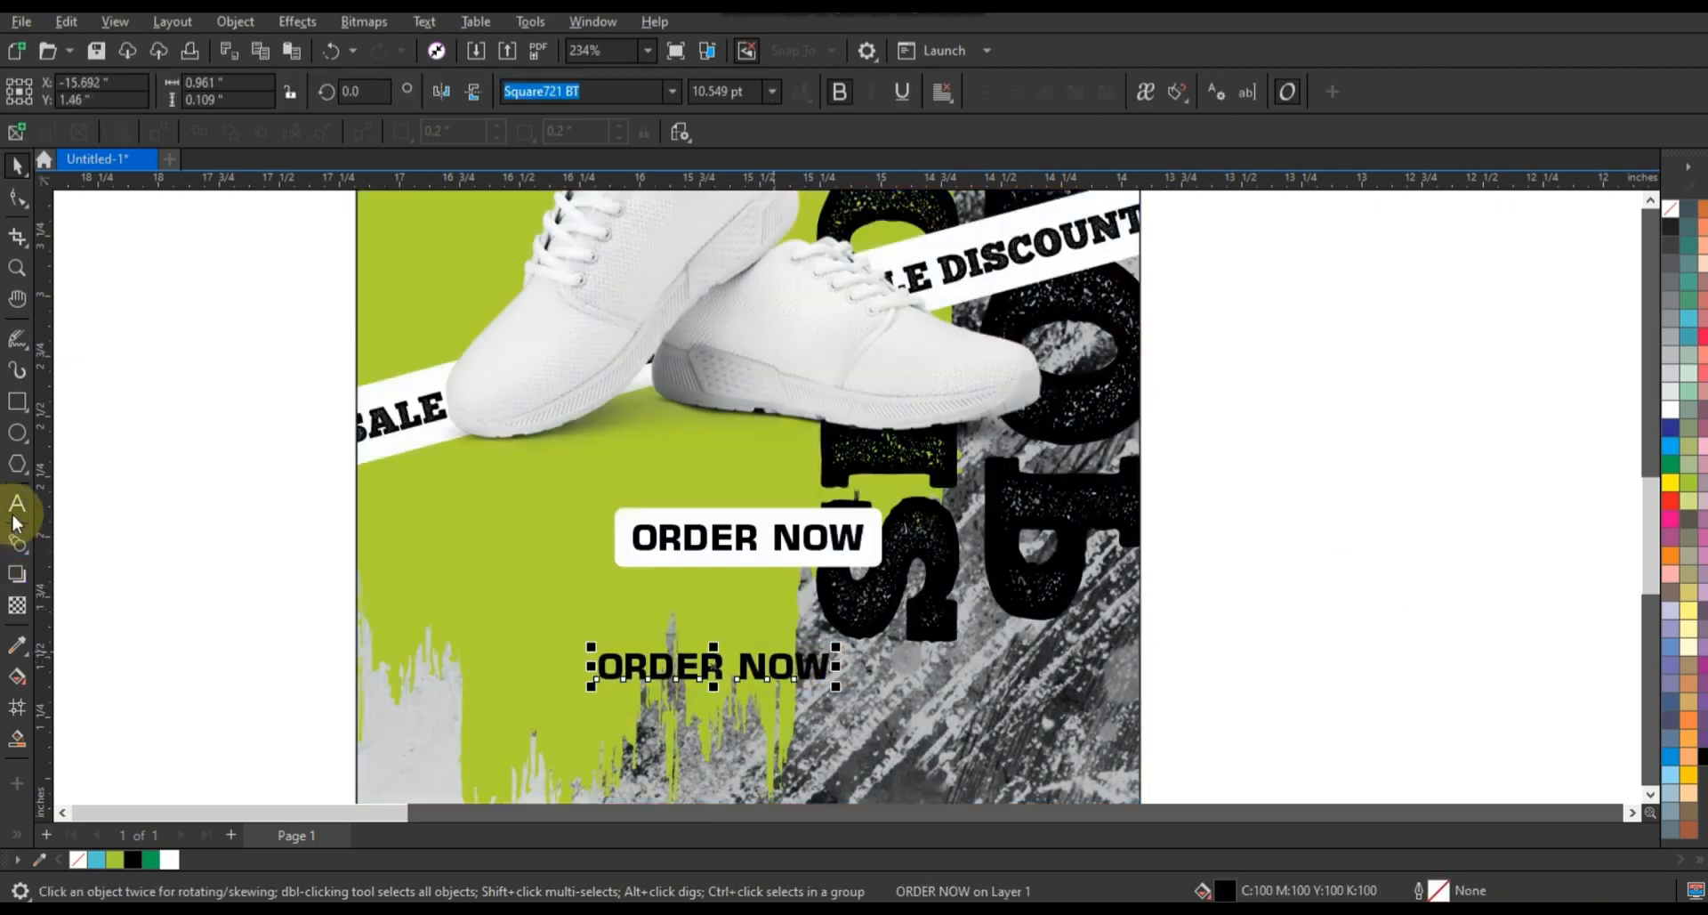
left_click(16, 503)
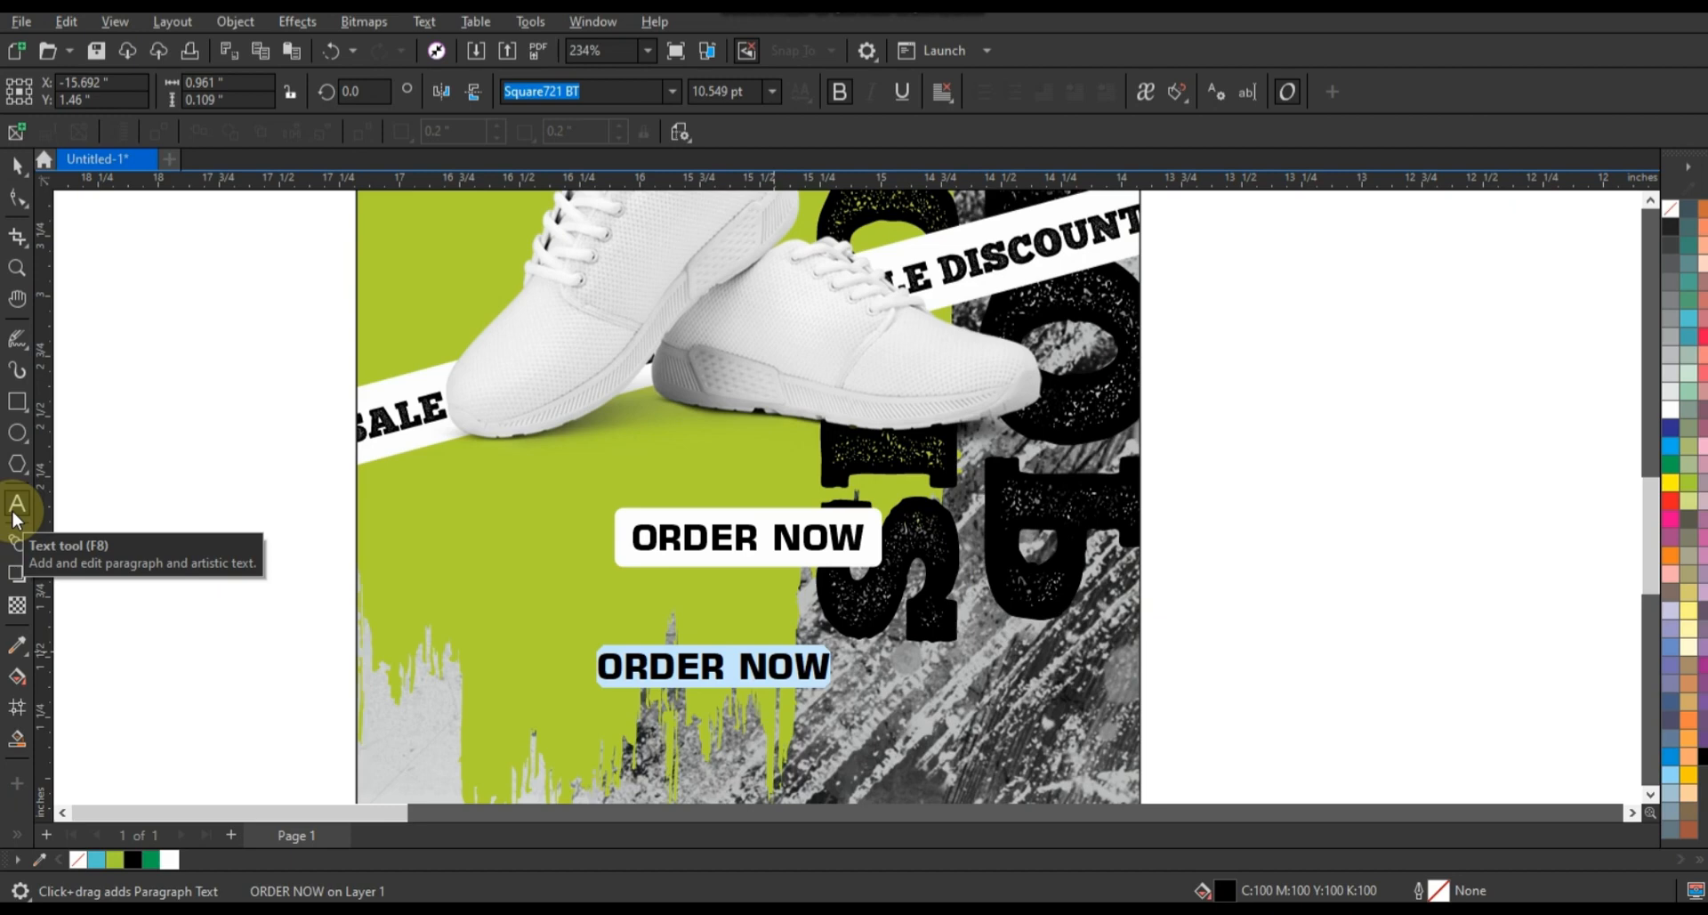
type("SOCIAL MEDIA")
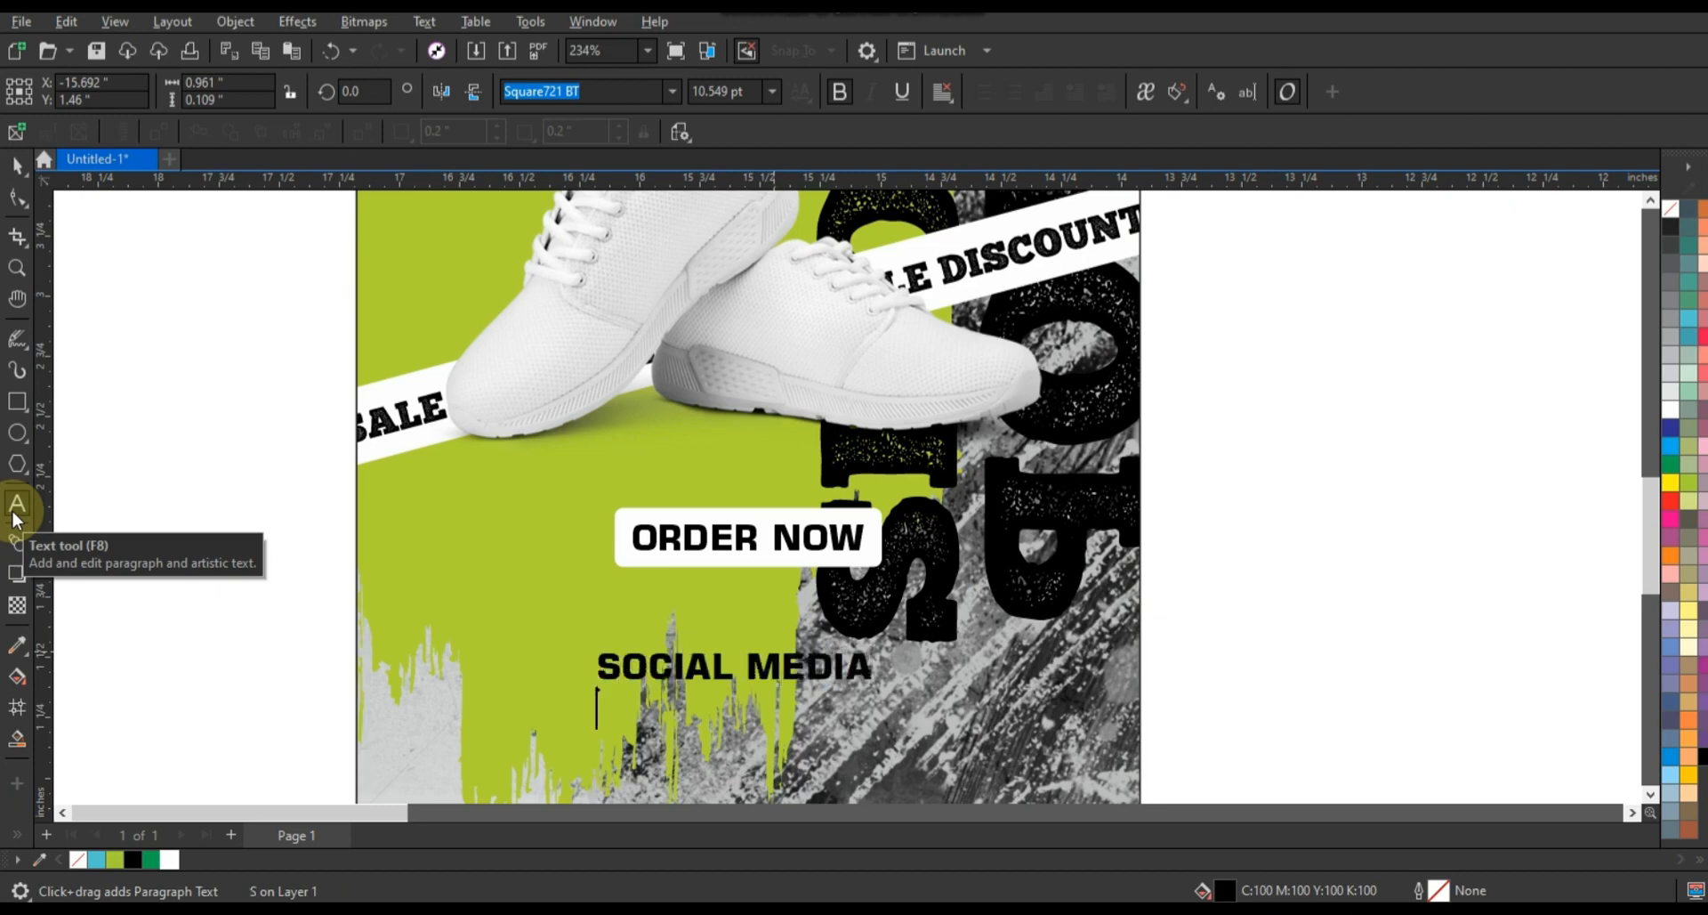
type("WWW.")
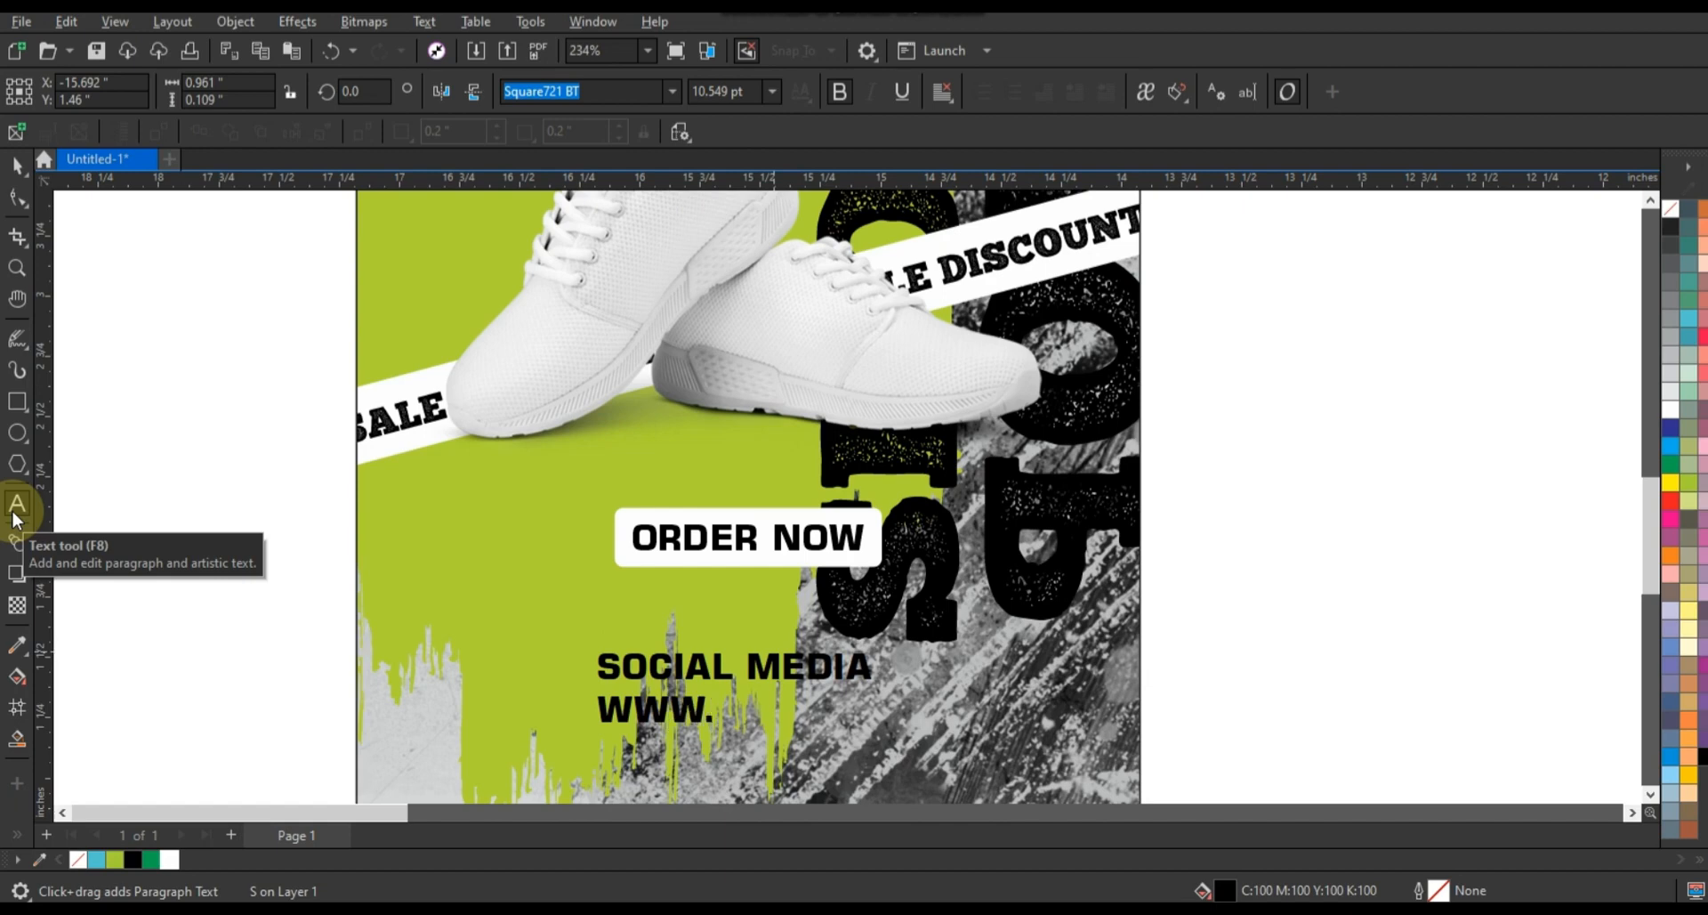
type("SOCIALMEDIA.COM")
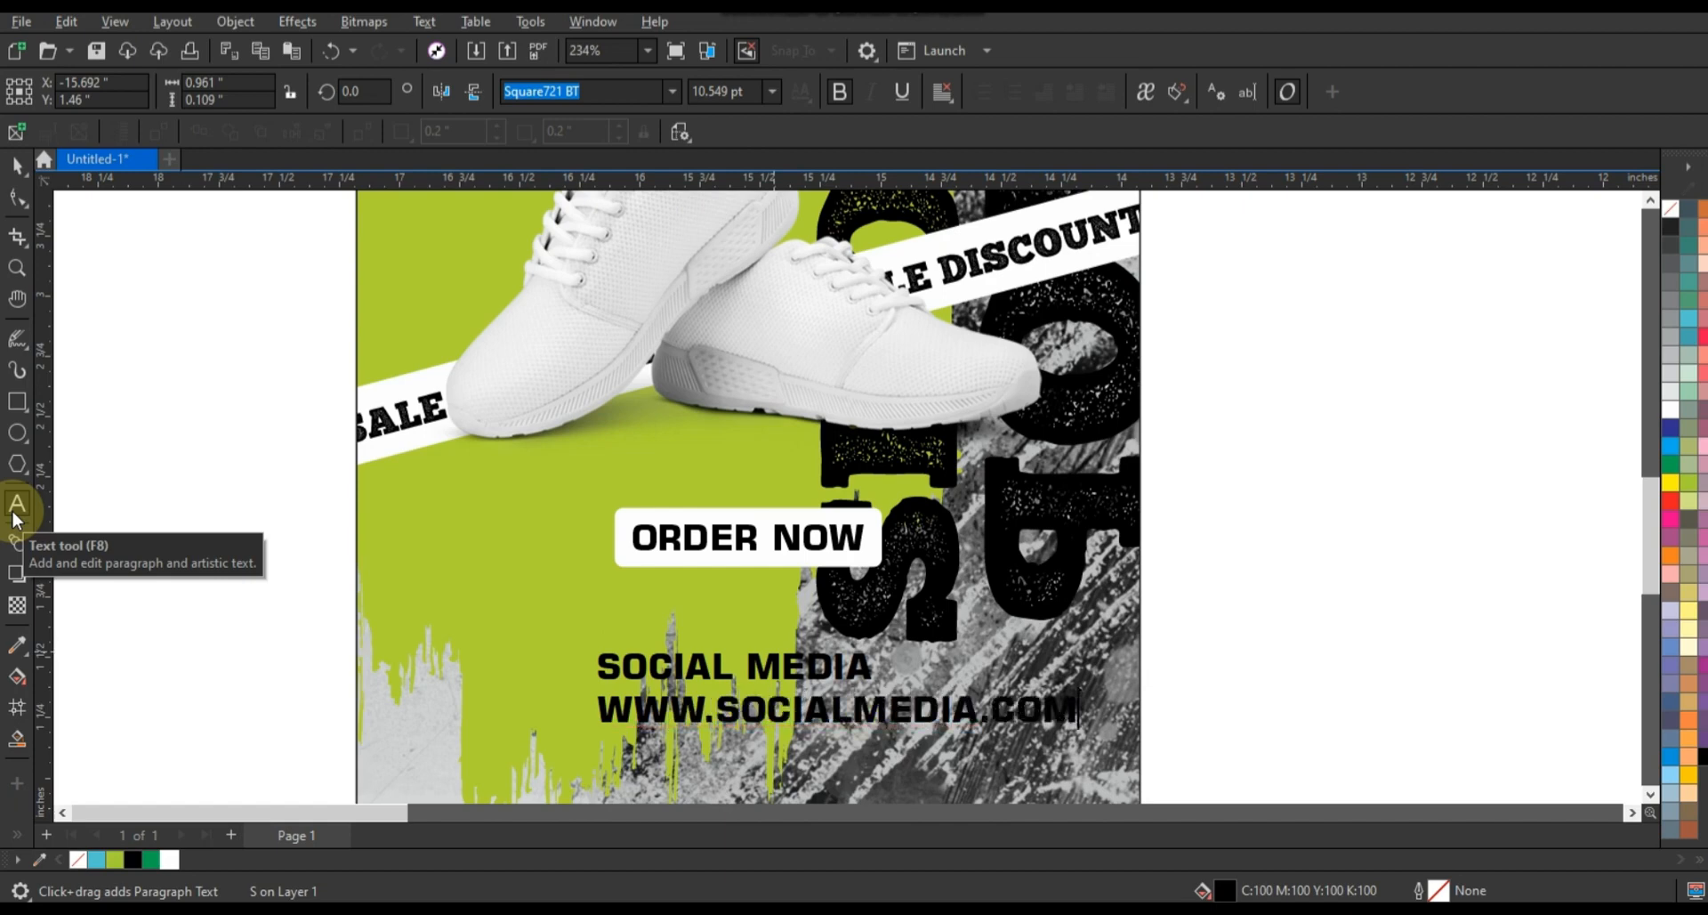
Step: Centre-align the two lines of the SOCIAL MEDIA text
left_click(17, 167)
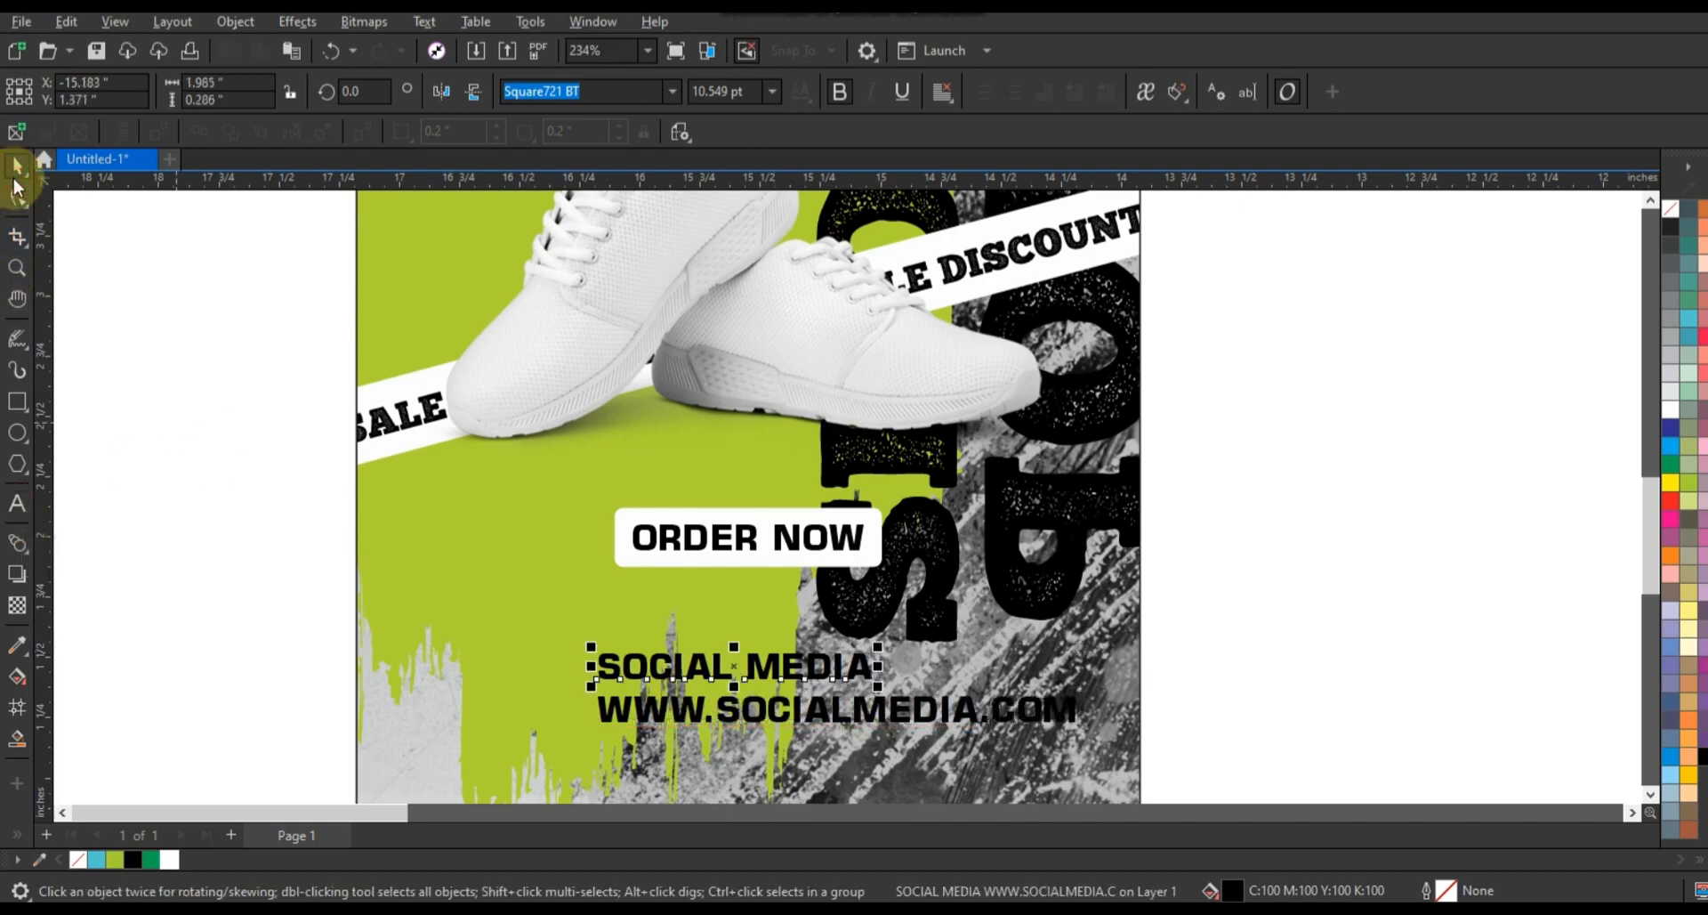
left_click_drag(305, 603, 1126, 752)
key("ctrl+e")
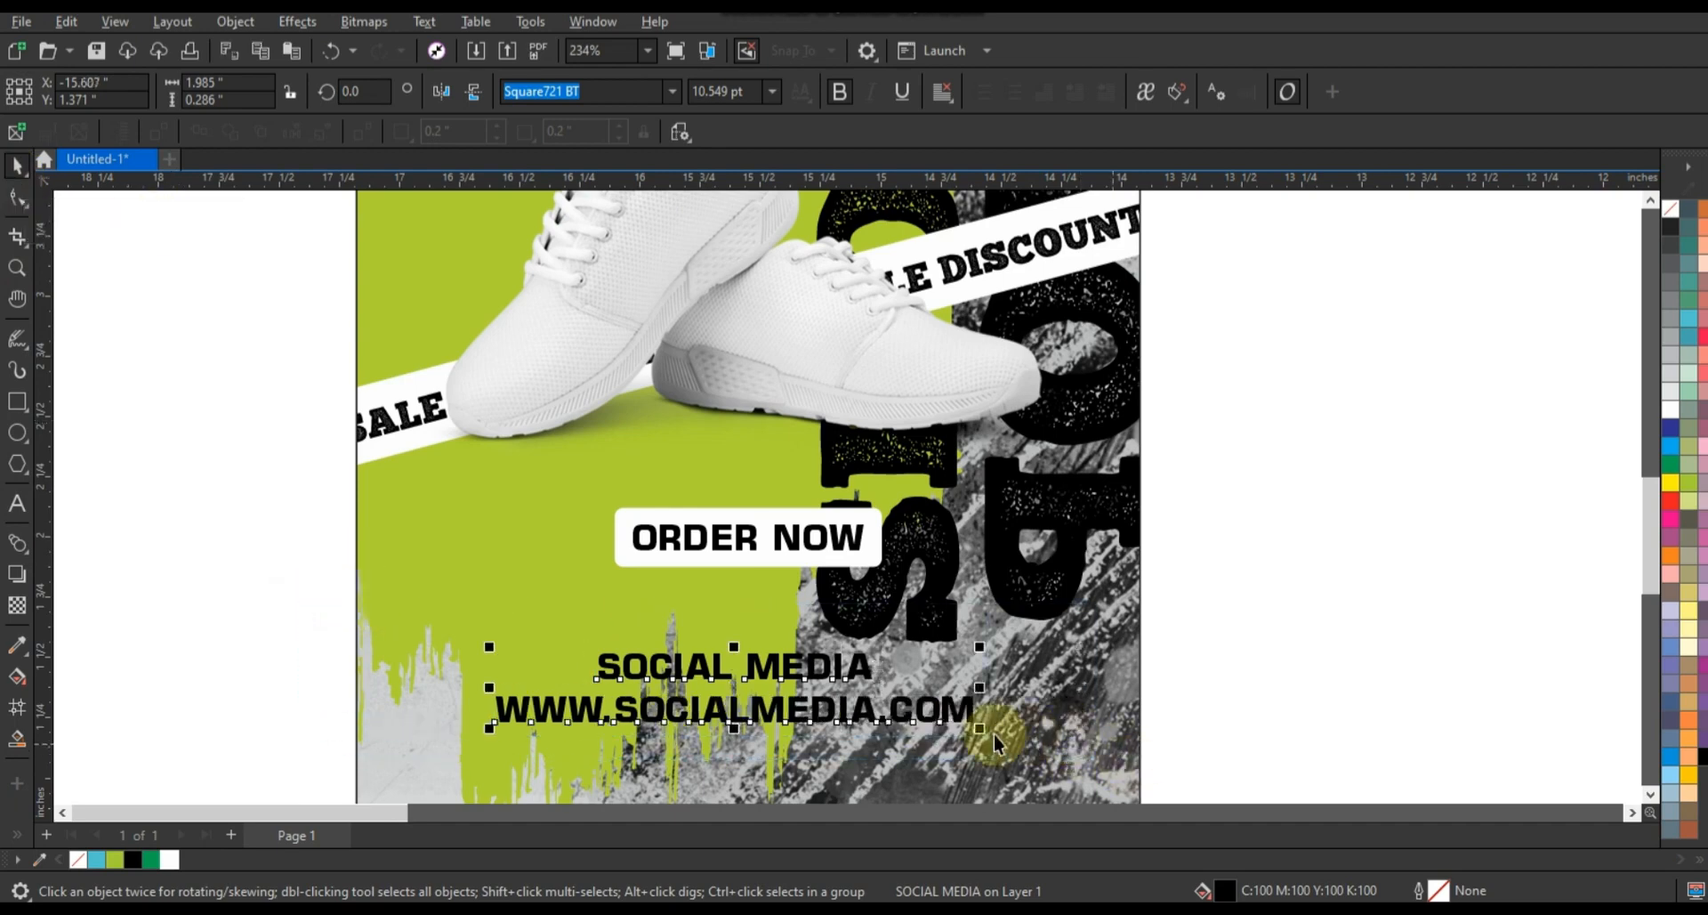
Step: Shrink the two-line SOCIAL MEDIA text to about 1.35 × 0.20 in and centre it horizontally on the poster
left_click_drag(979, 728, 914, 730)
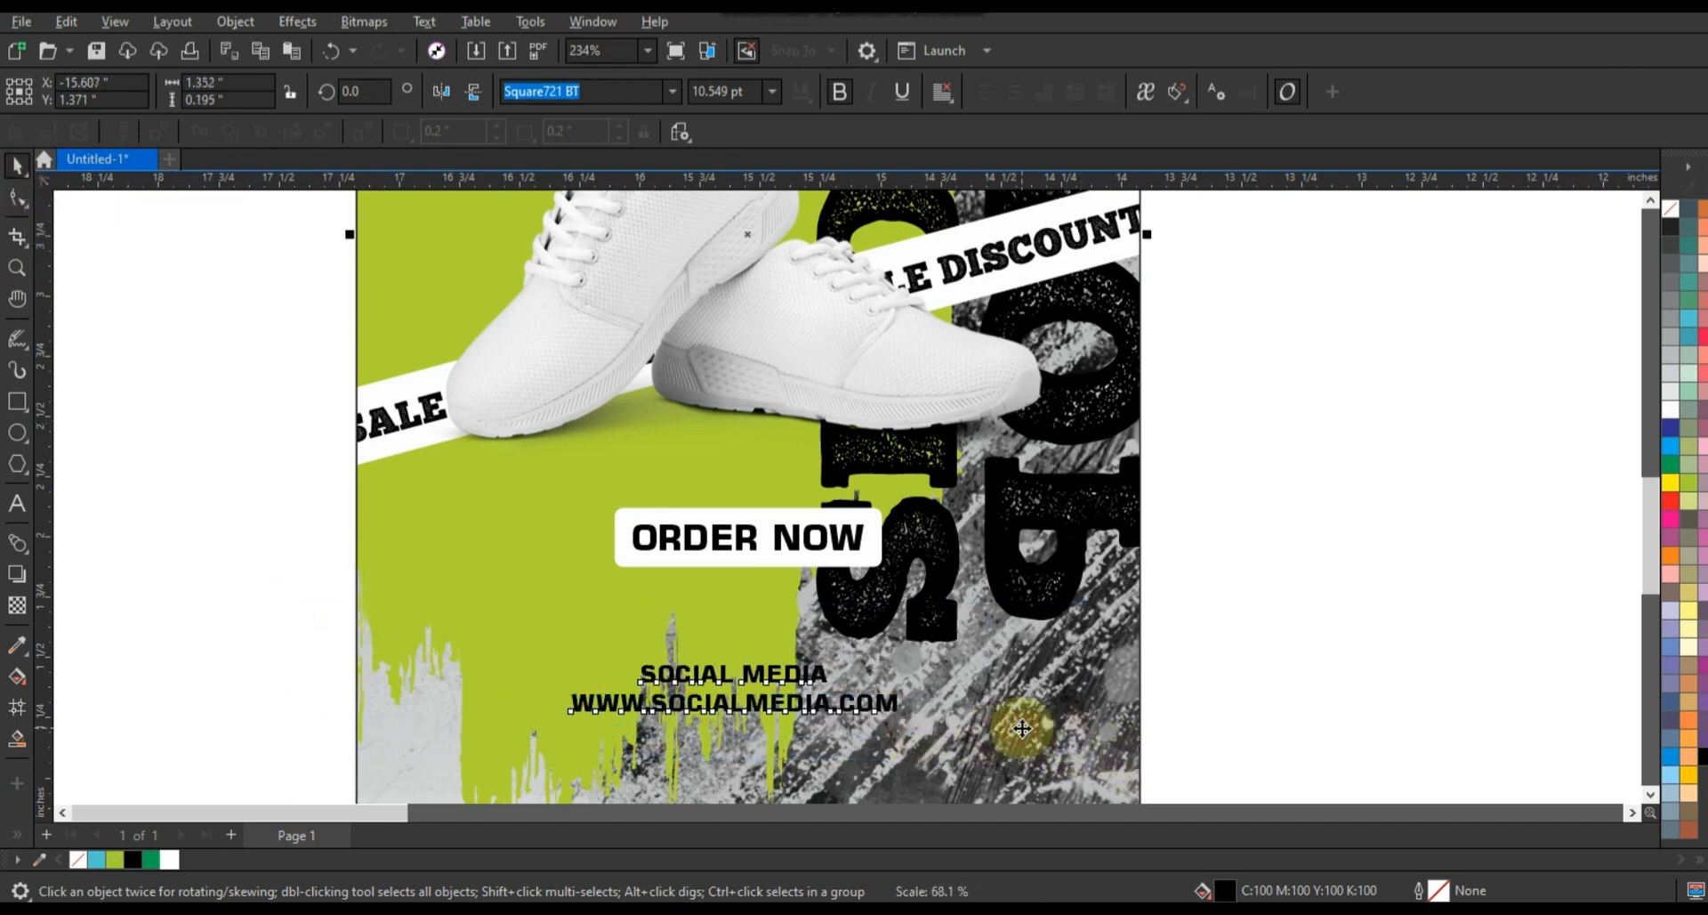
key("c")
key("shift+F2")
left_click(1148, 600)
left_click_drag(1092, 708, 1113, 685)
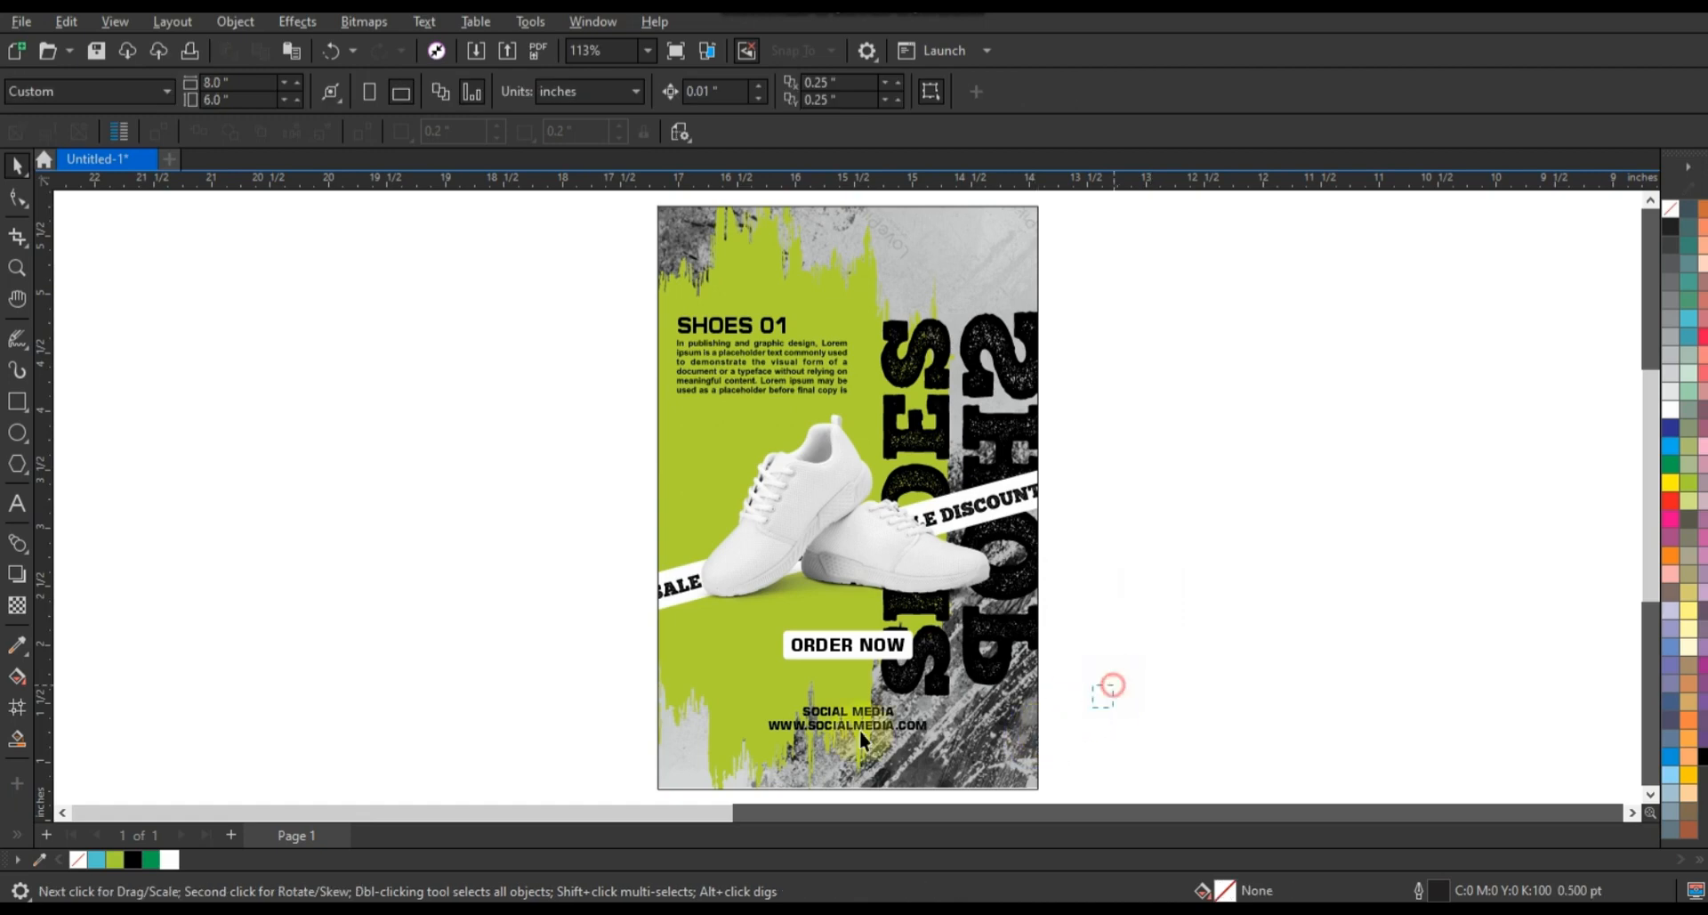
Step: Scale the website and SOCIAL MEDIA lines down slightly further, keeping them centred below the ORDER NOW button
left_click_drag(859, 730, 746, 755)
left_click_drag(939, 738, 925, 743)
left_click(1208, 686)
Step: Inside the poster's PowerClip, place copies of the green brush shape at the upper-right and lower-right corners, and finish editing
left_click(890, 287)
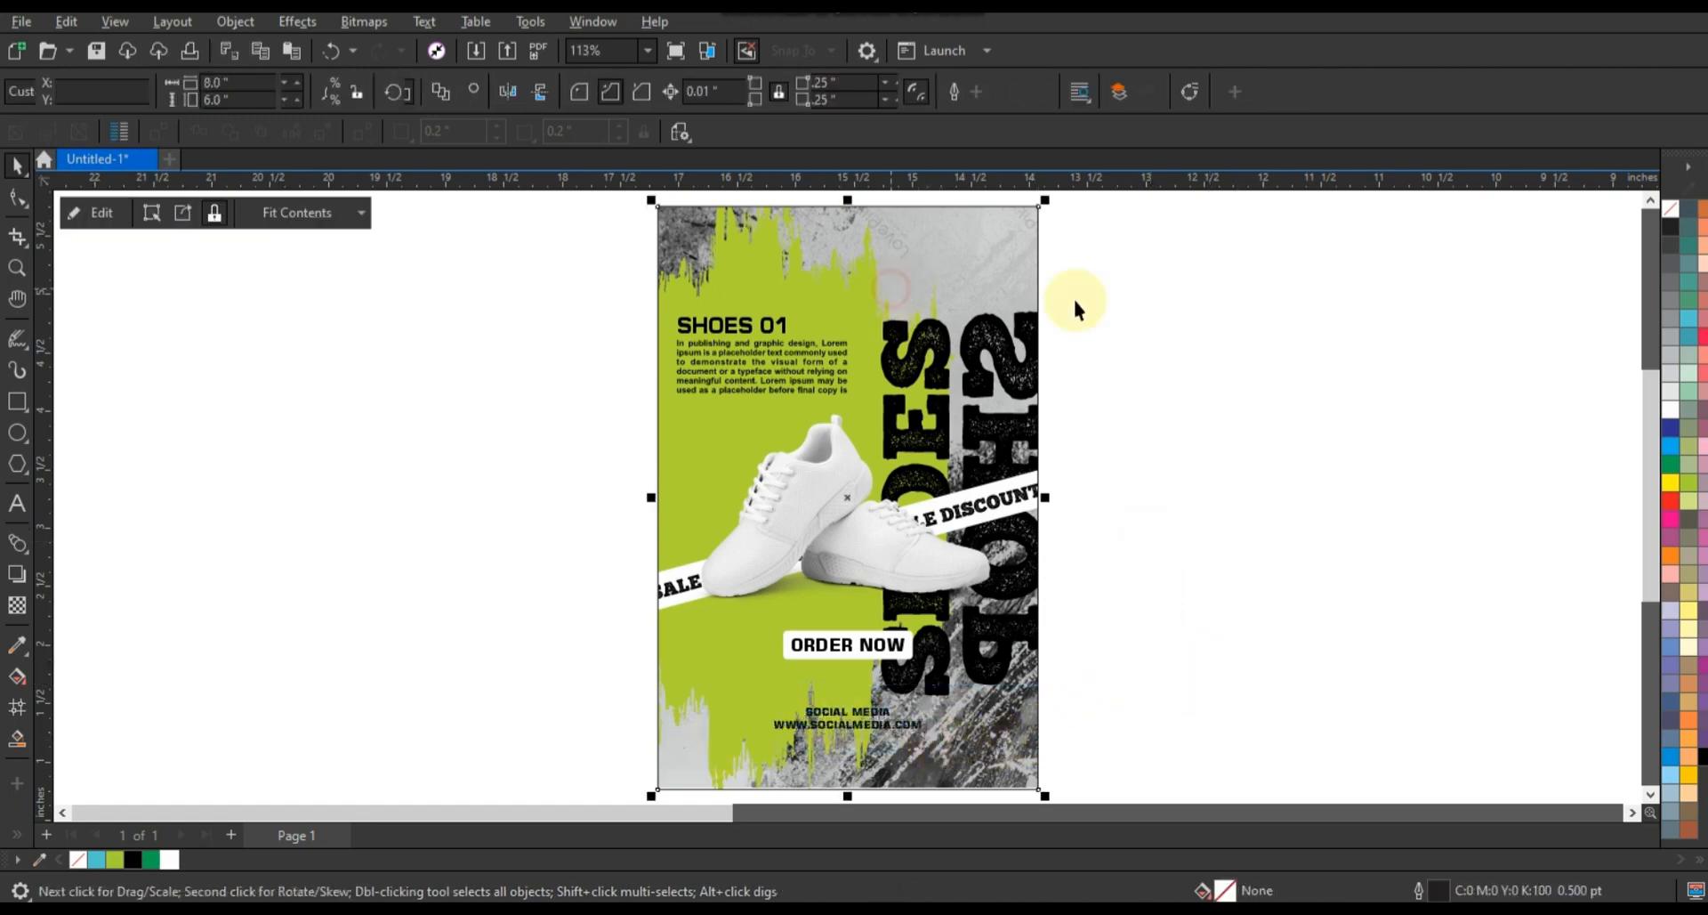
left_click(1081, 302)
left_click(709, 702)
left_click(717, 736, "ctrl")
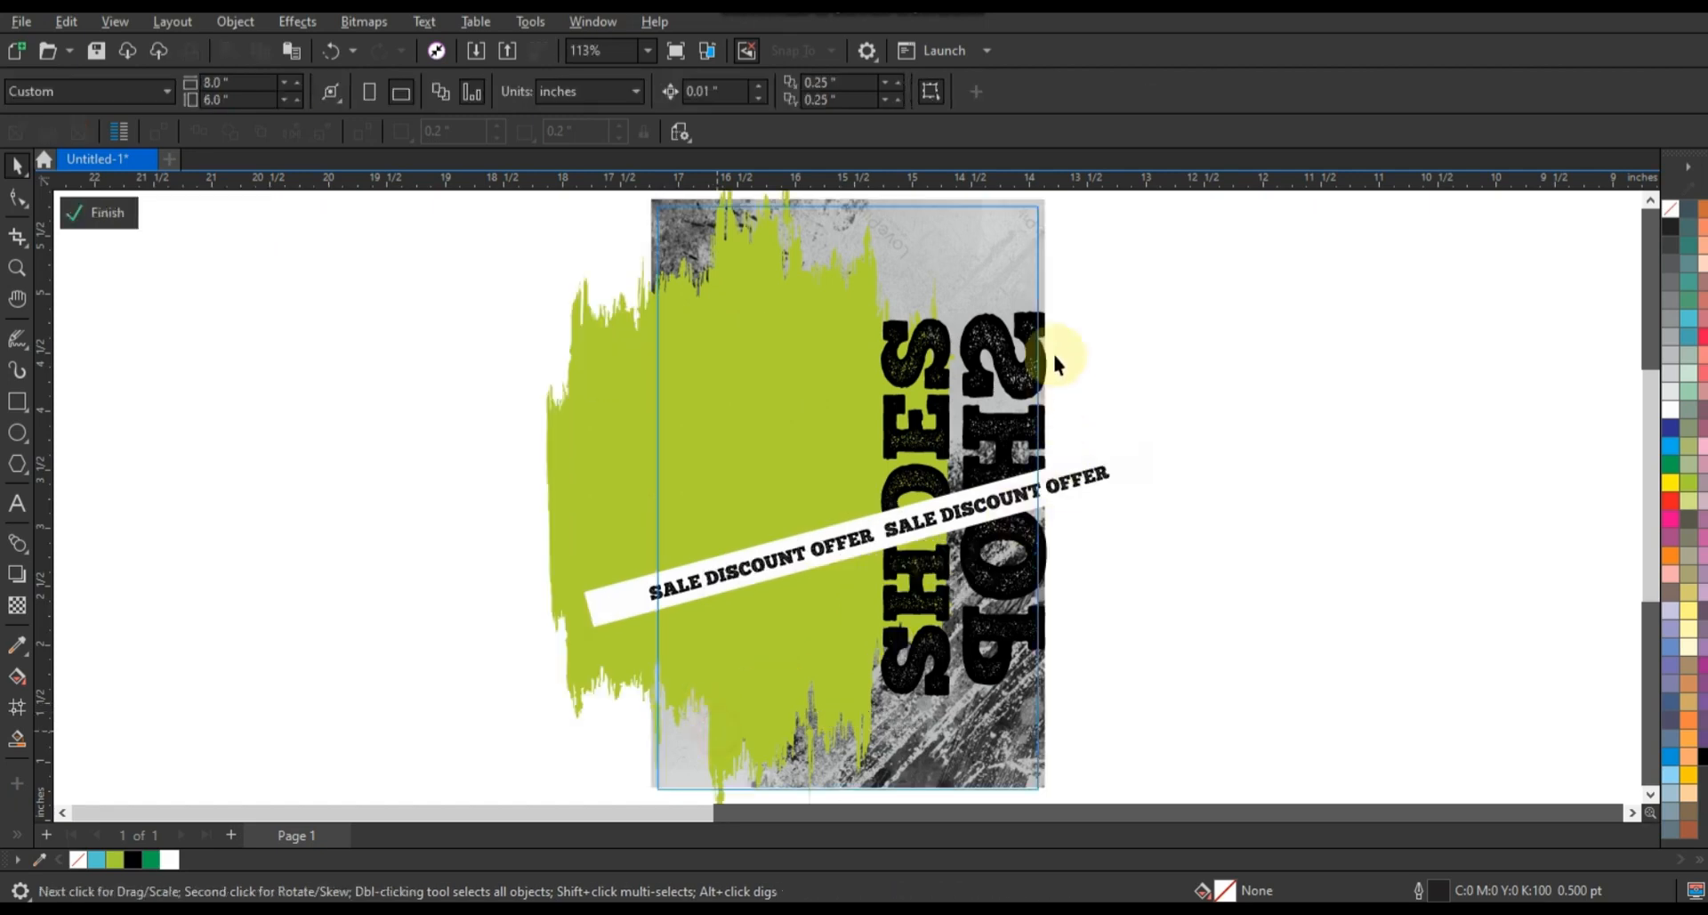
left_click(1067, 283)
left_click_drag(1072, 276, 1084, 712)
scroll(1098, 422, "down", 2)
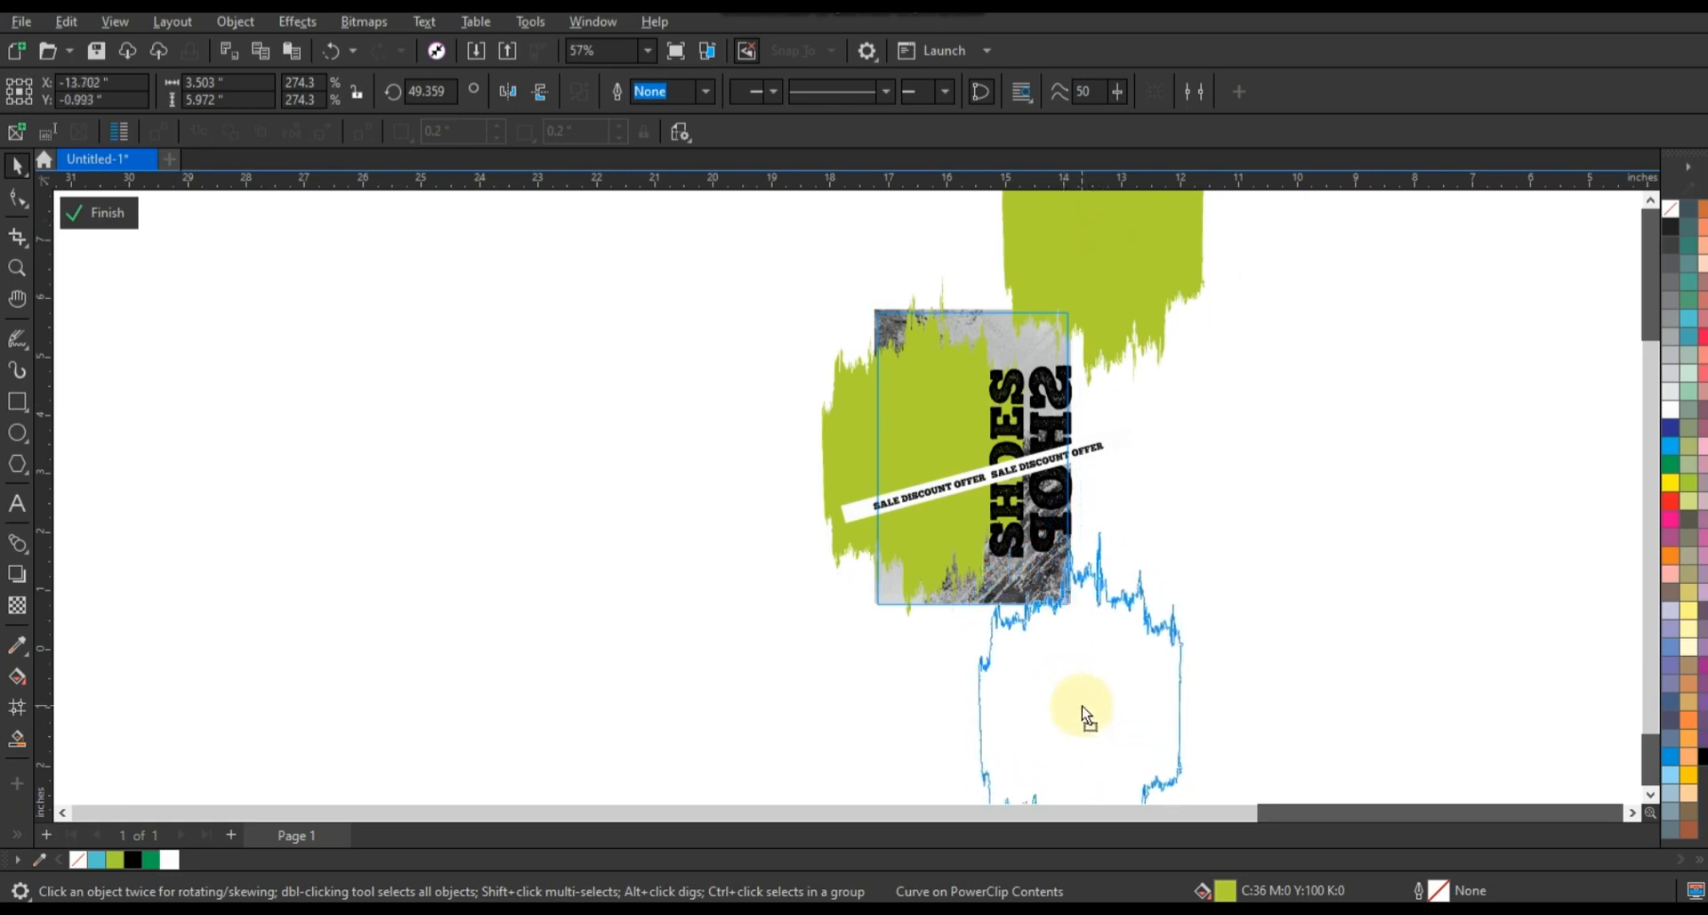
left_click(1237, 545, "ctrl")
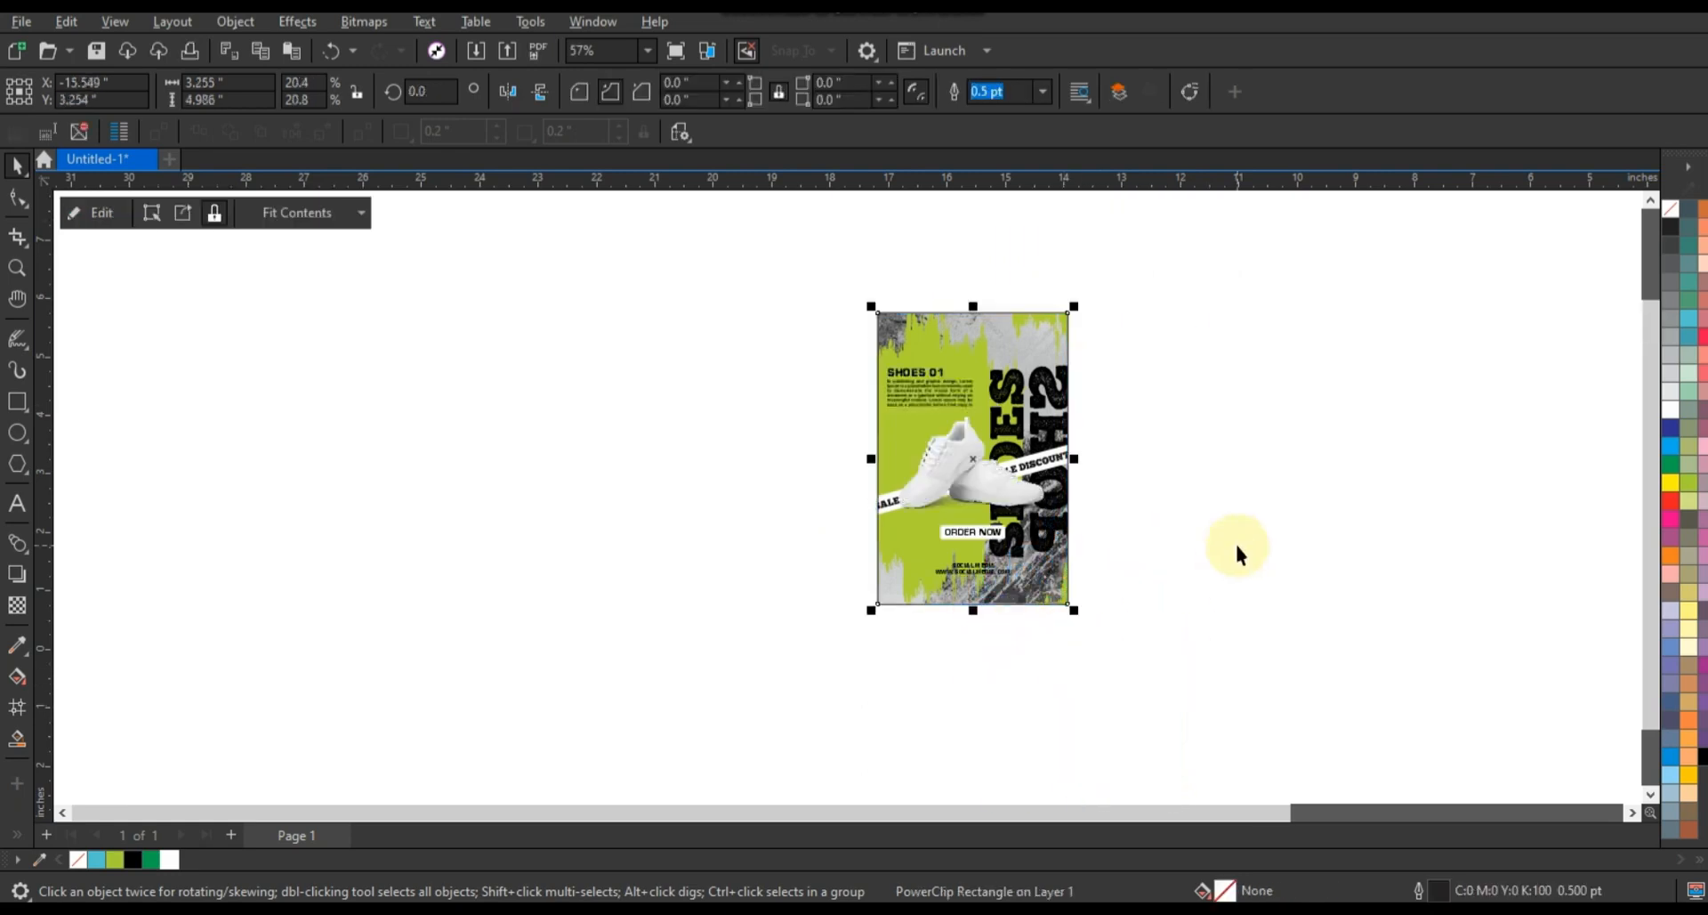
left_click(1238, 545)
Step: Select the whole poster with all its objects and place a duplicate directly beside it on the left
left_click_drag(1048, 585, 1107, 637)
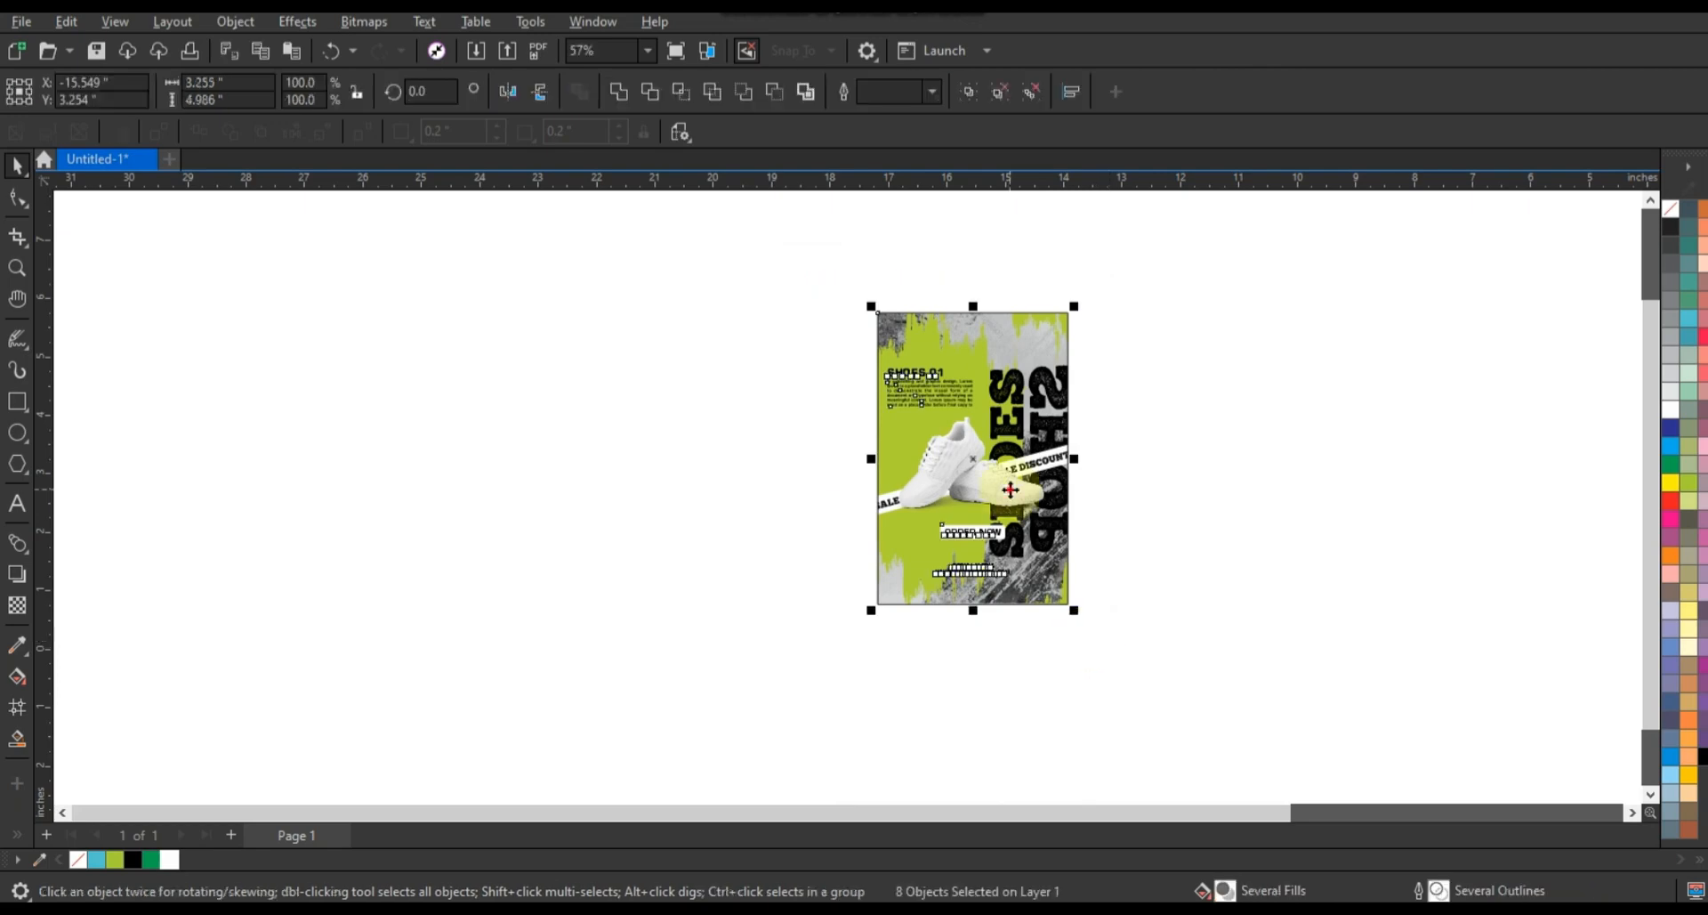
left_click_drag(1010, 489, 813, 487)
scroll(814, 487, "up", 3)
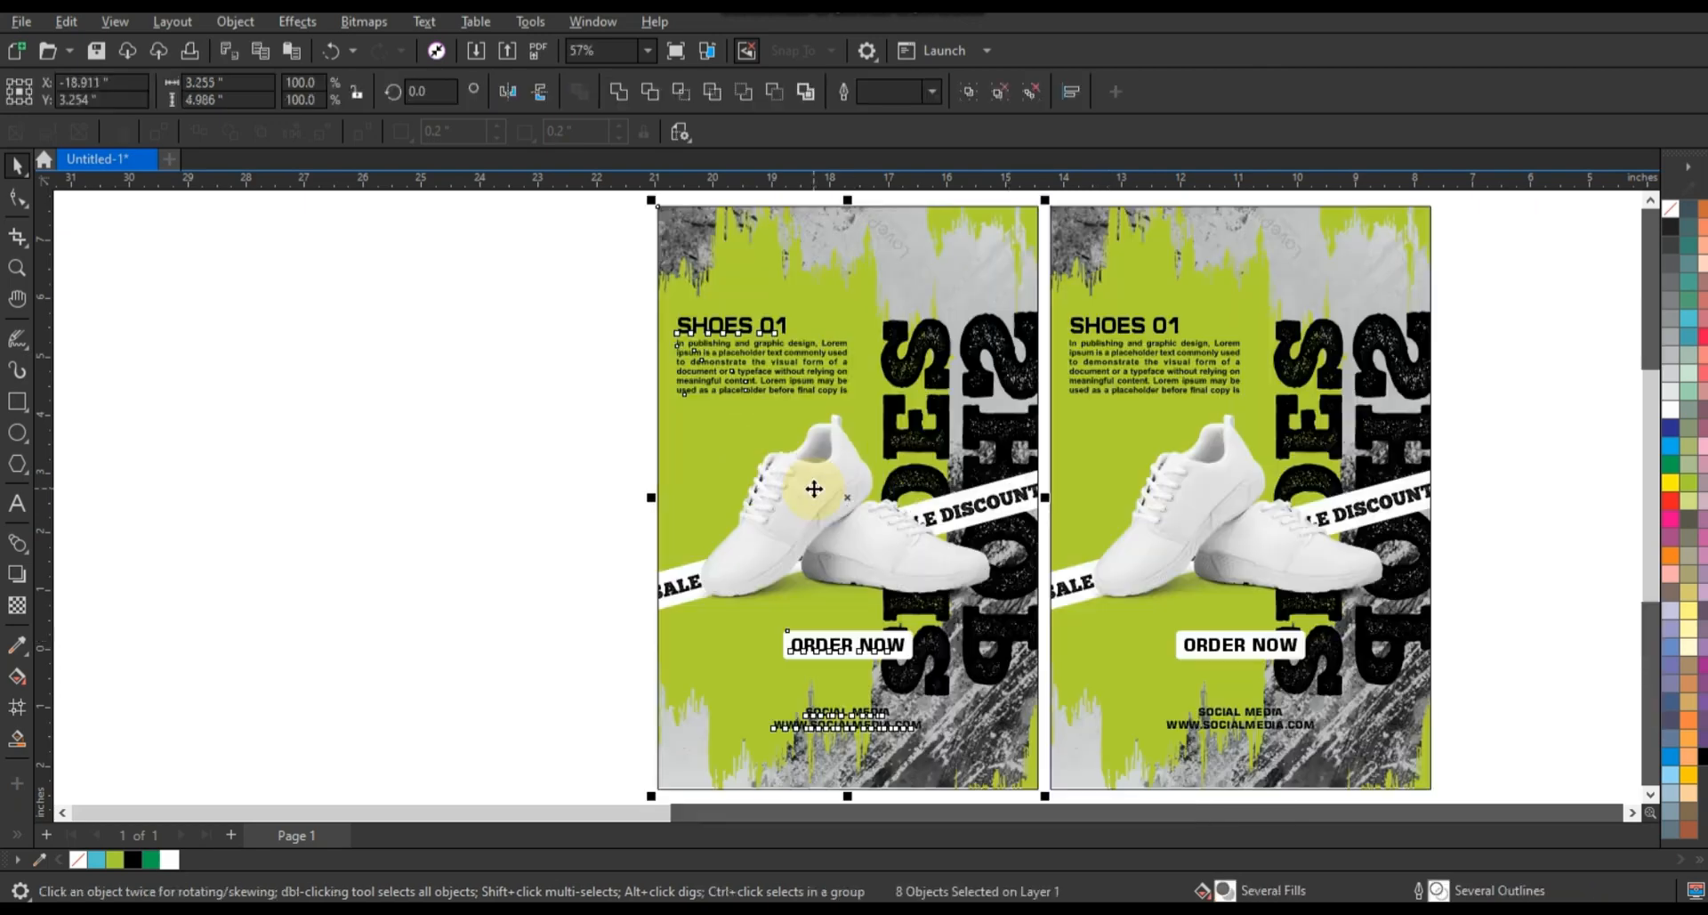
key("Escape")
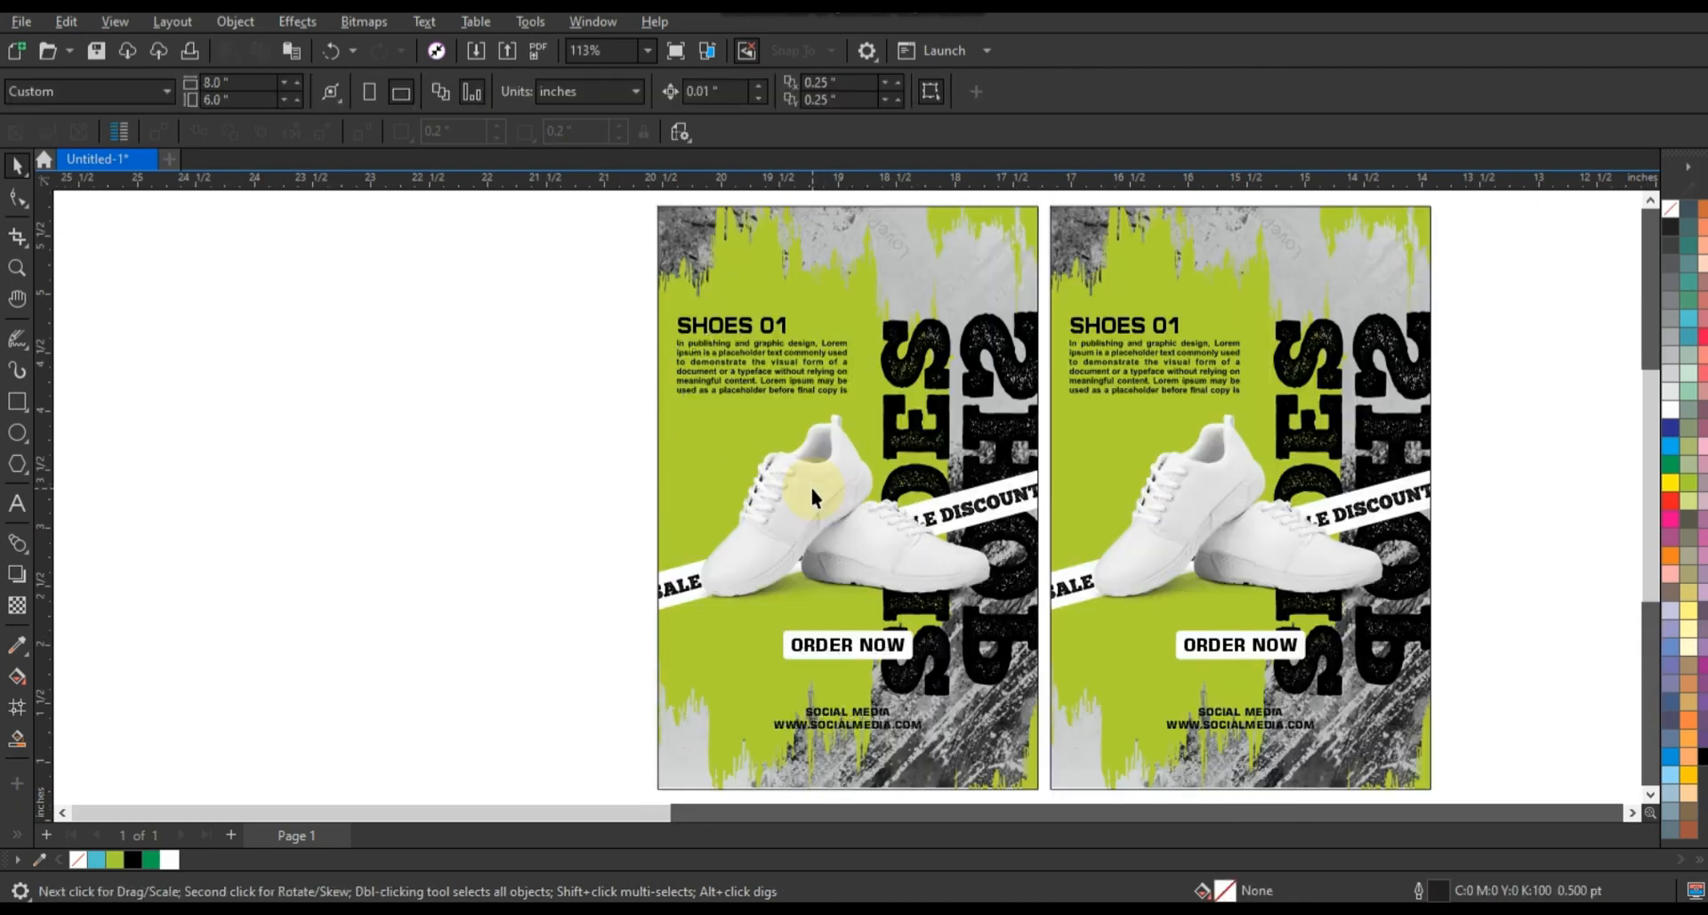
Step: Fill the three green brush shapes inside the left poster's PowerClip with yellow, C:0 M:20 Y:100 K:0
left_click(736, 440)
double_click(765, 270)
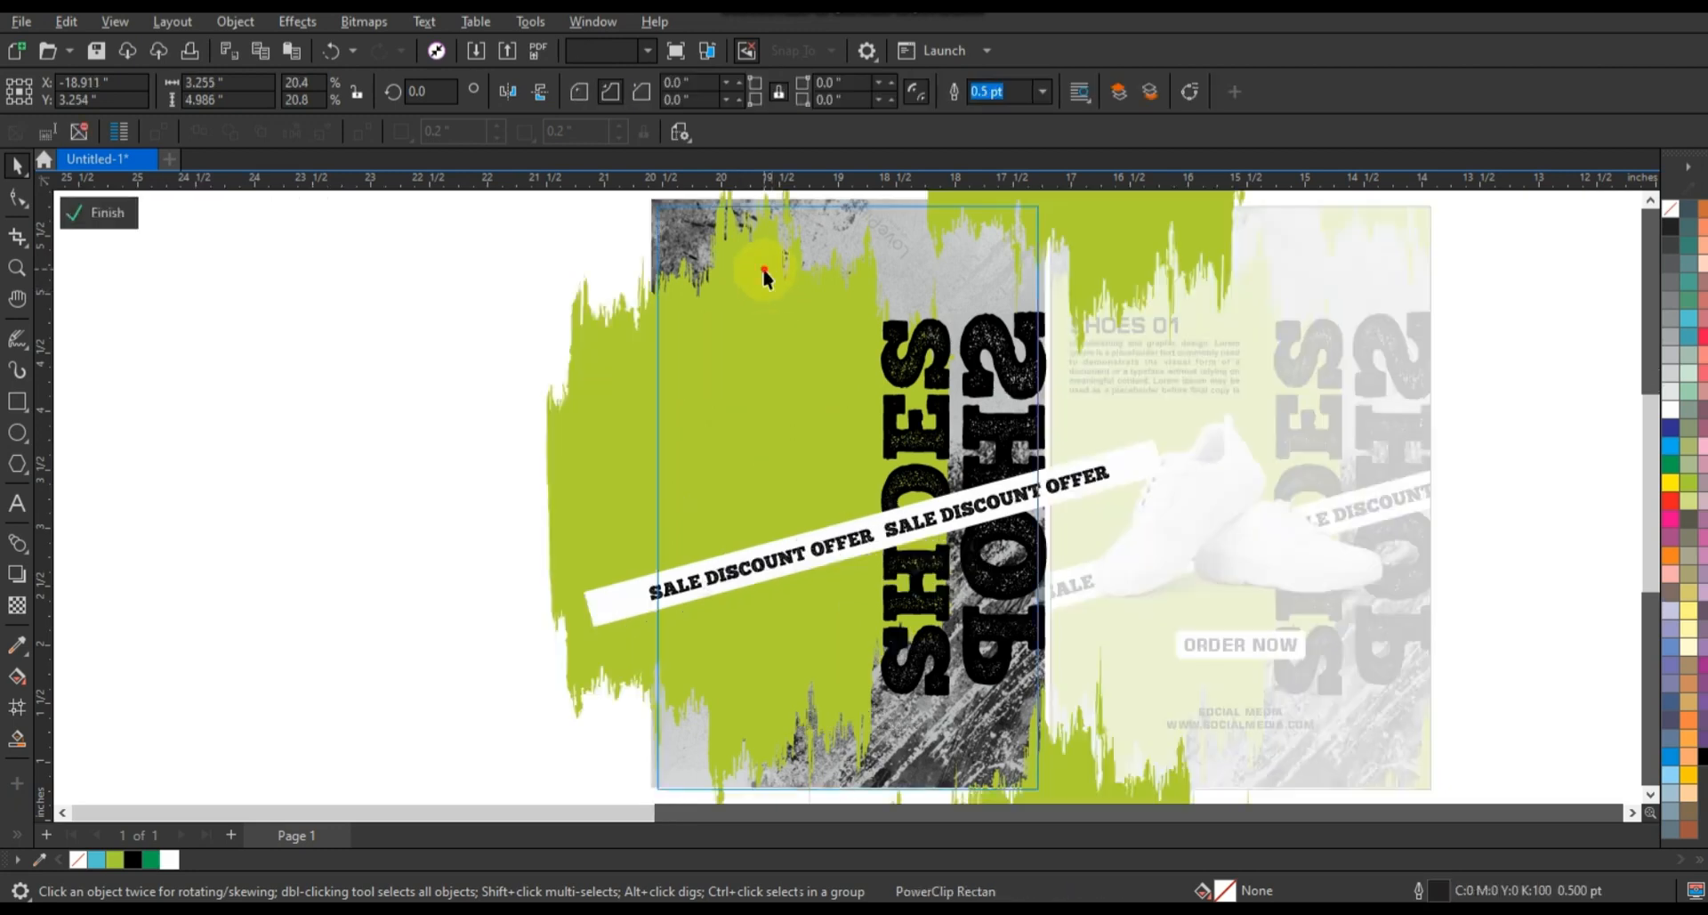
left_click(764, 270)
left_click(1142, 235, "shift")
left_click(1172, 784, "shift")
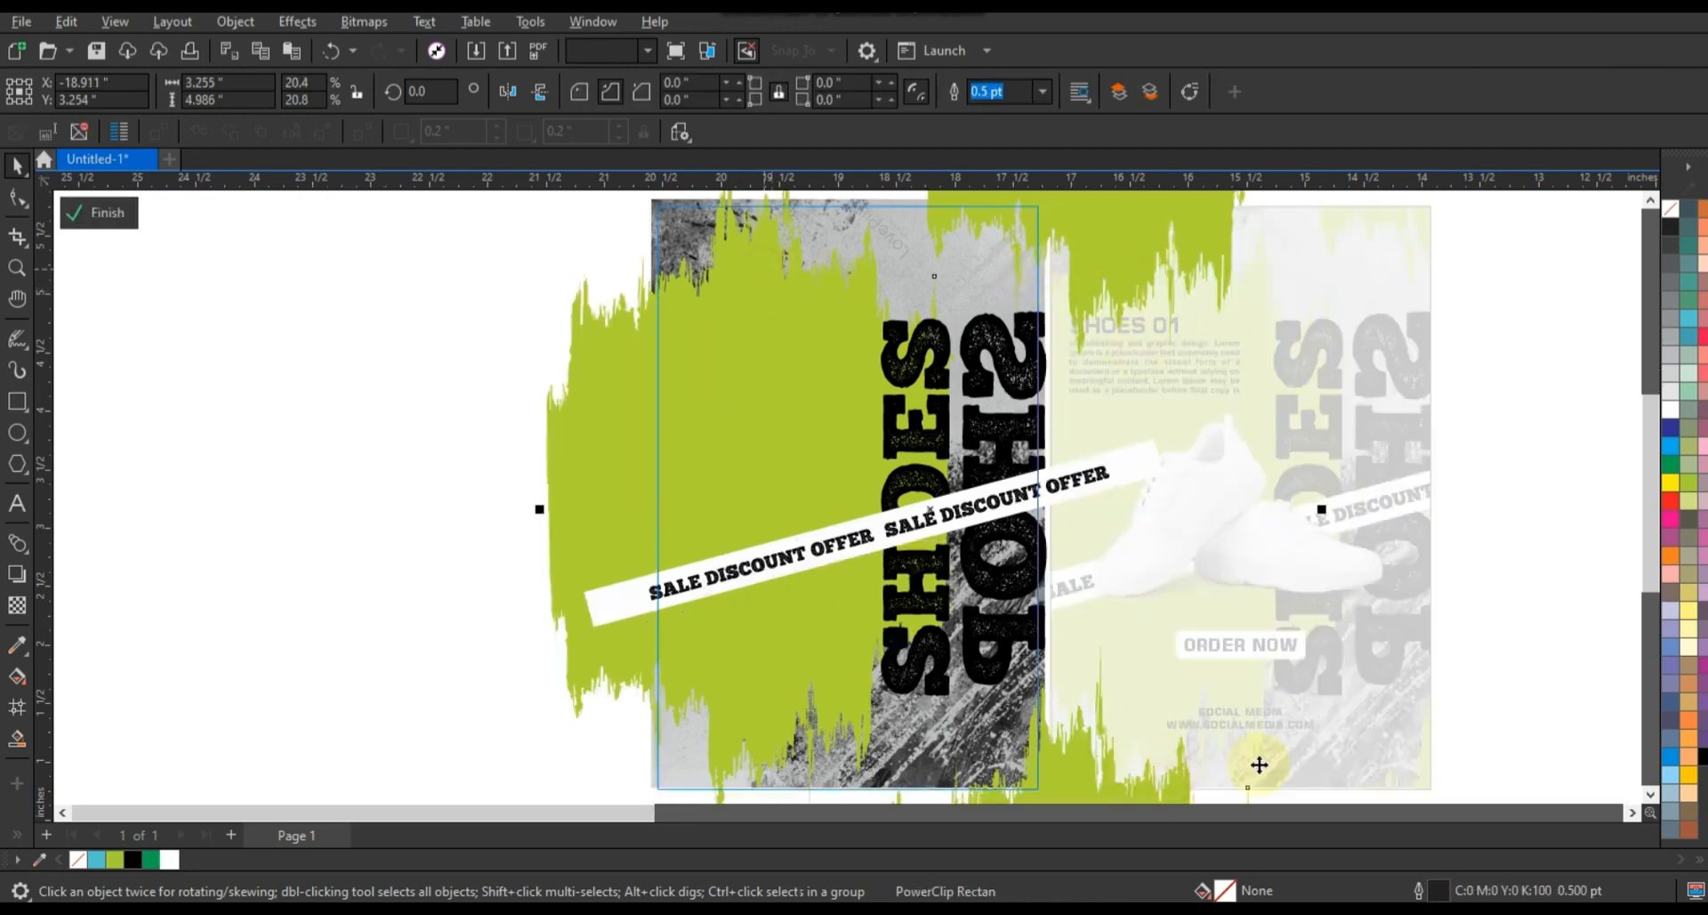
left_click(1687, 772)
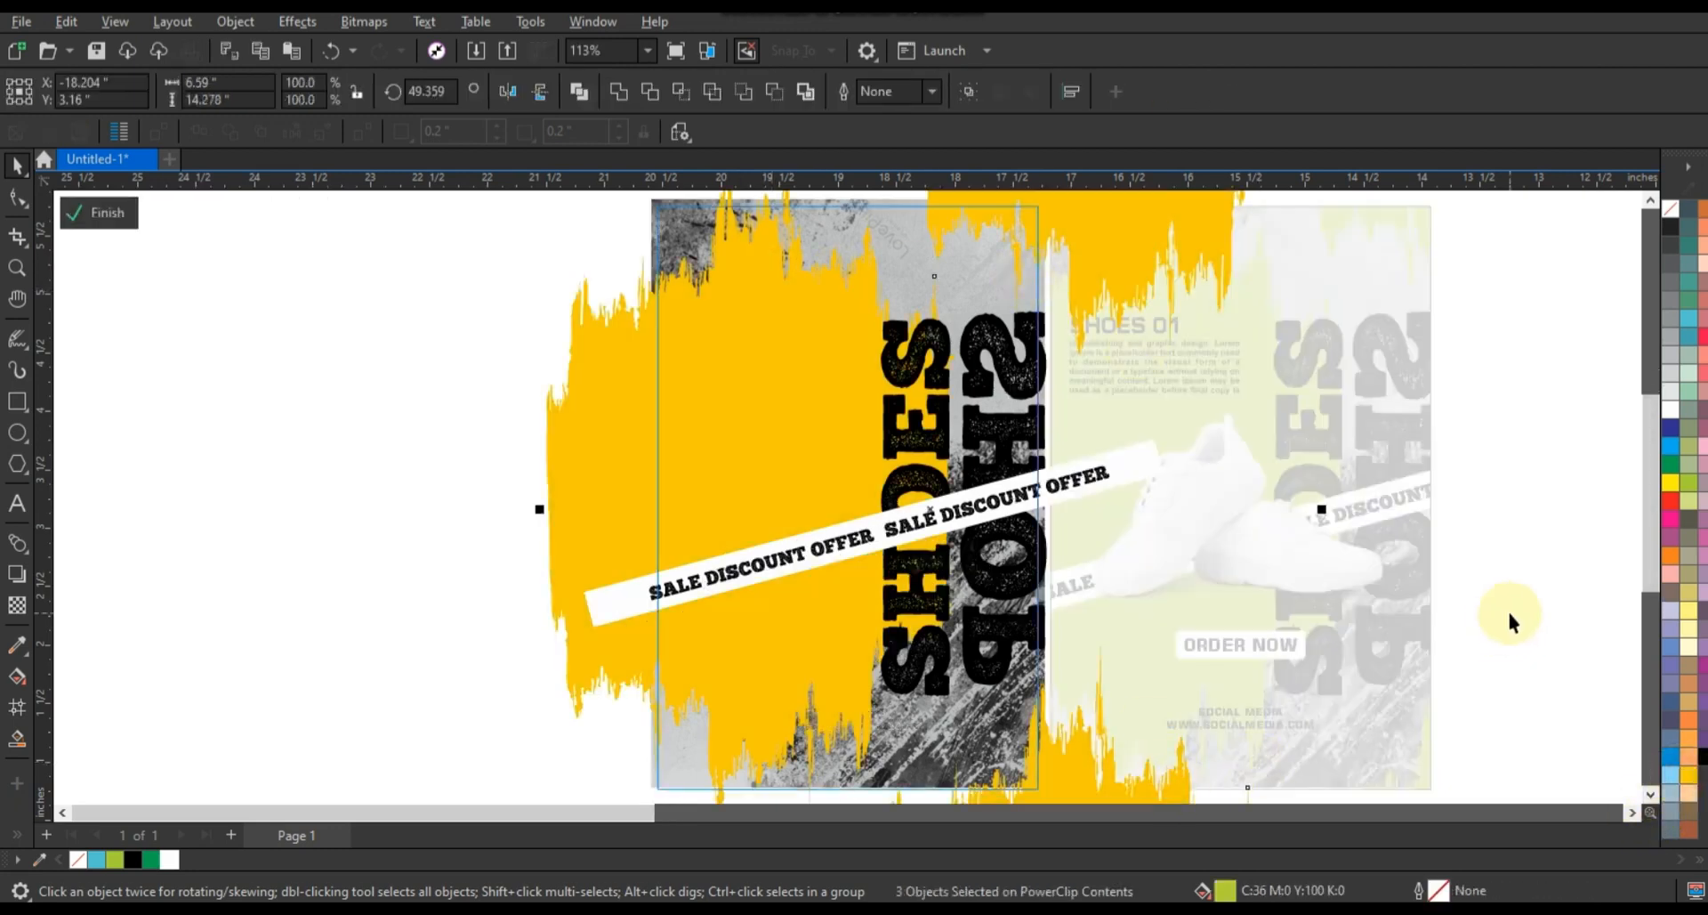
left_click(1507, 609, "ctrl")
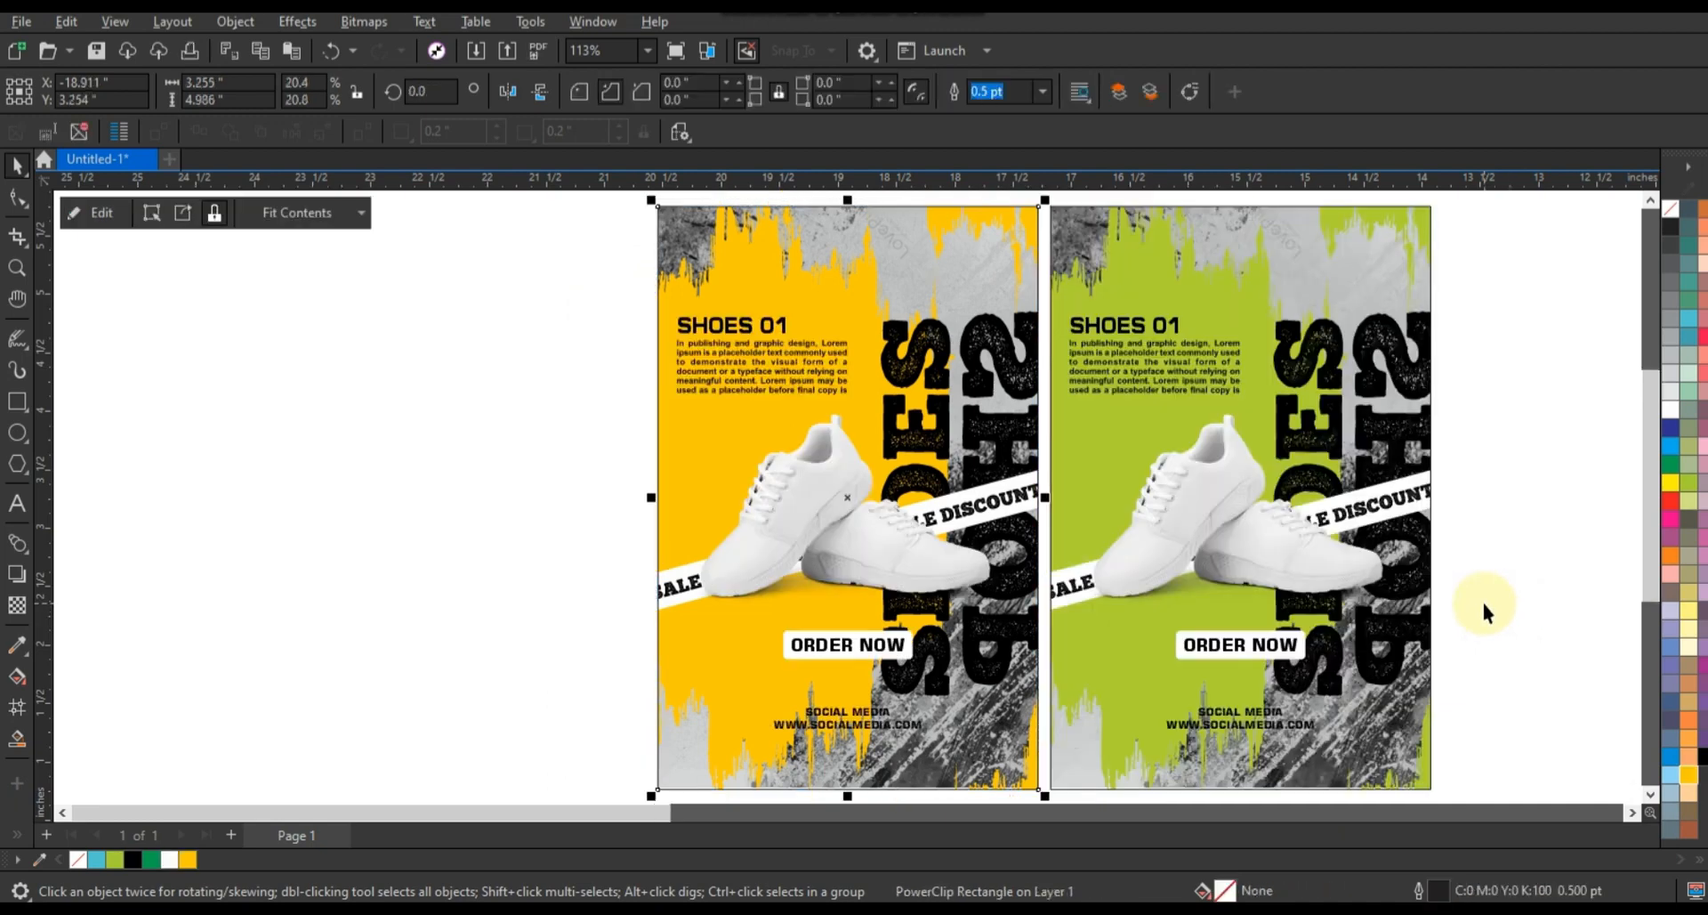
left_click(1484, 610)
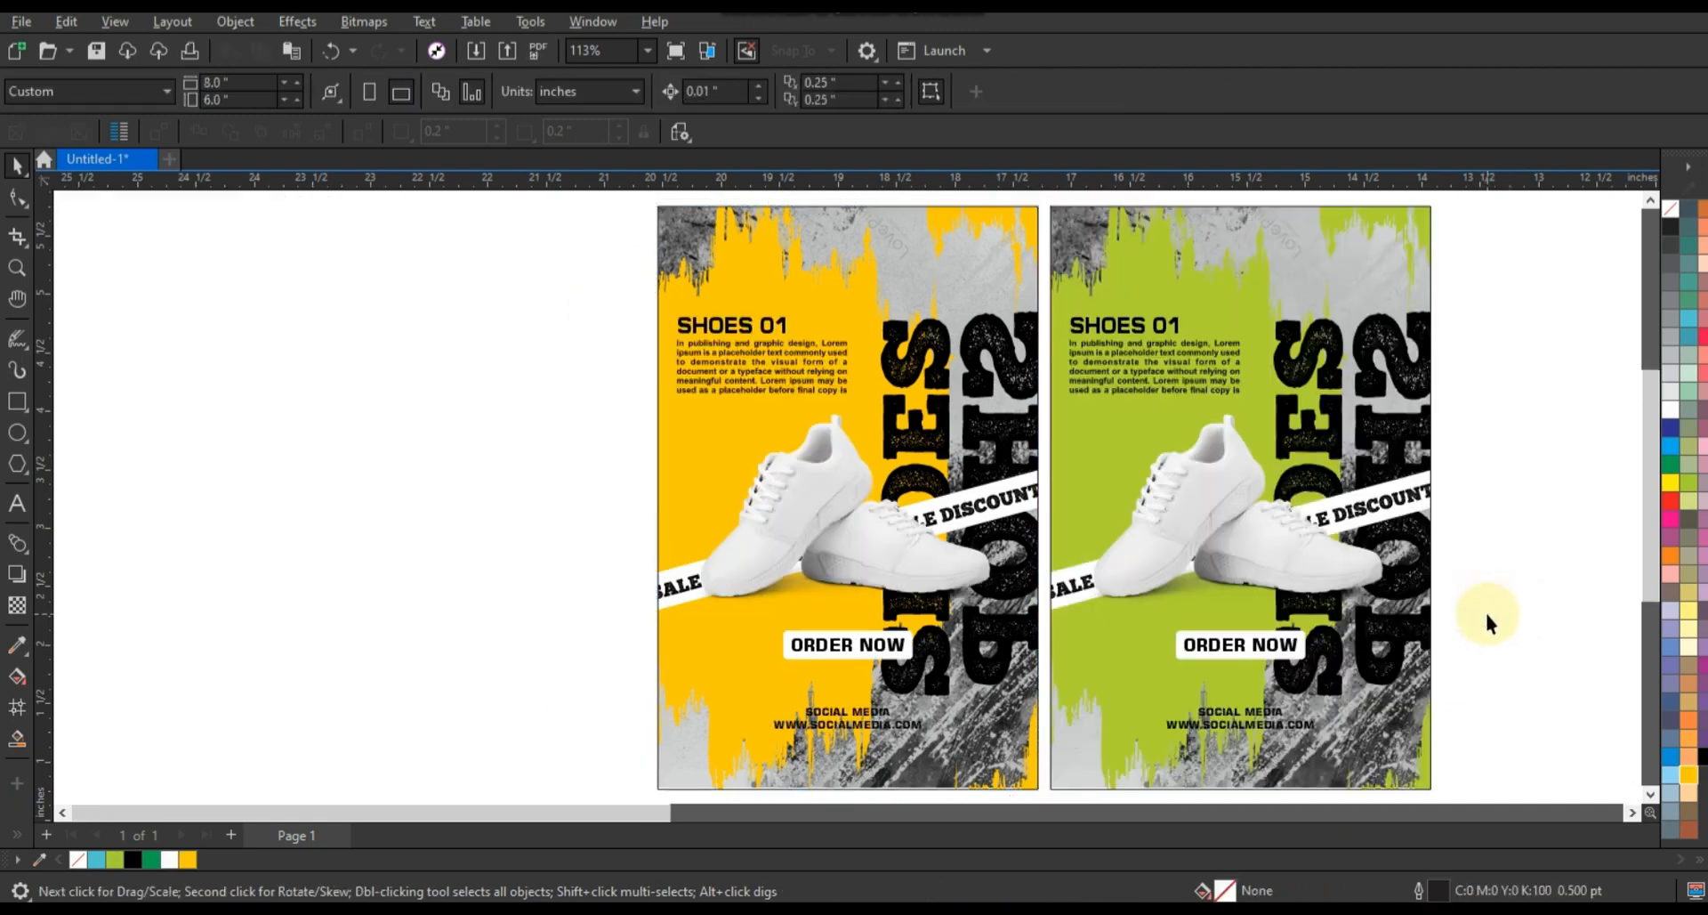
Step: Tint the left poster's three yellow brush shapes slightly with orange to C:0 M:24 Y:100 K:0 and finish editing the PowerClip
left_click(802, 389)
left_click(858, 279, "ctrl")
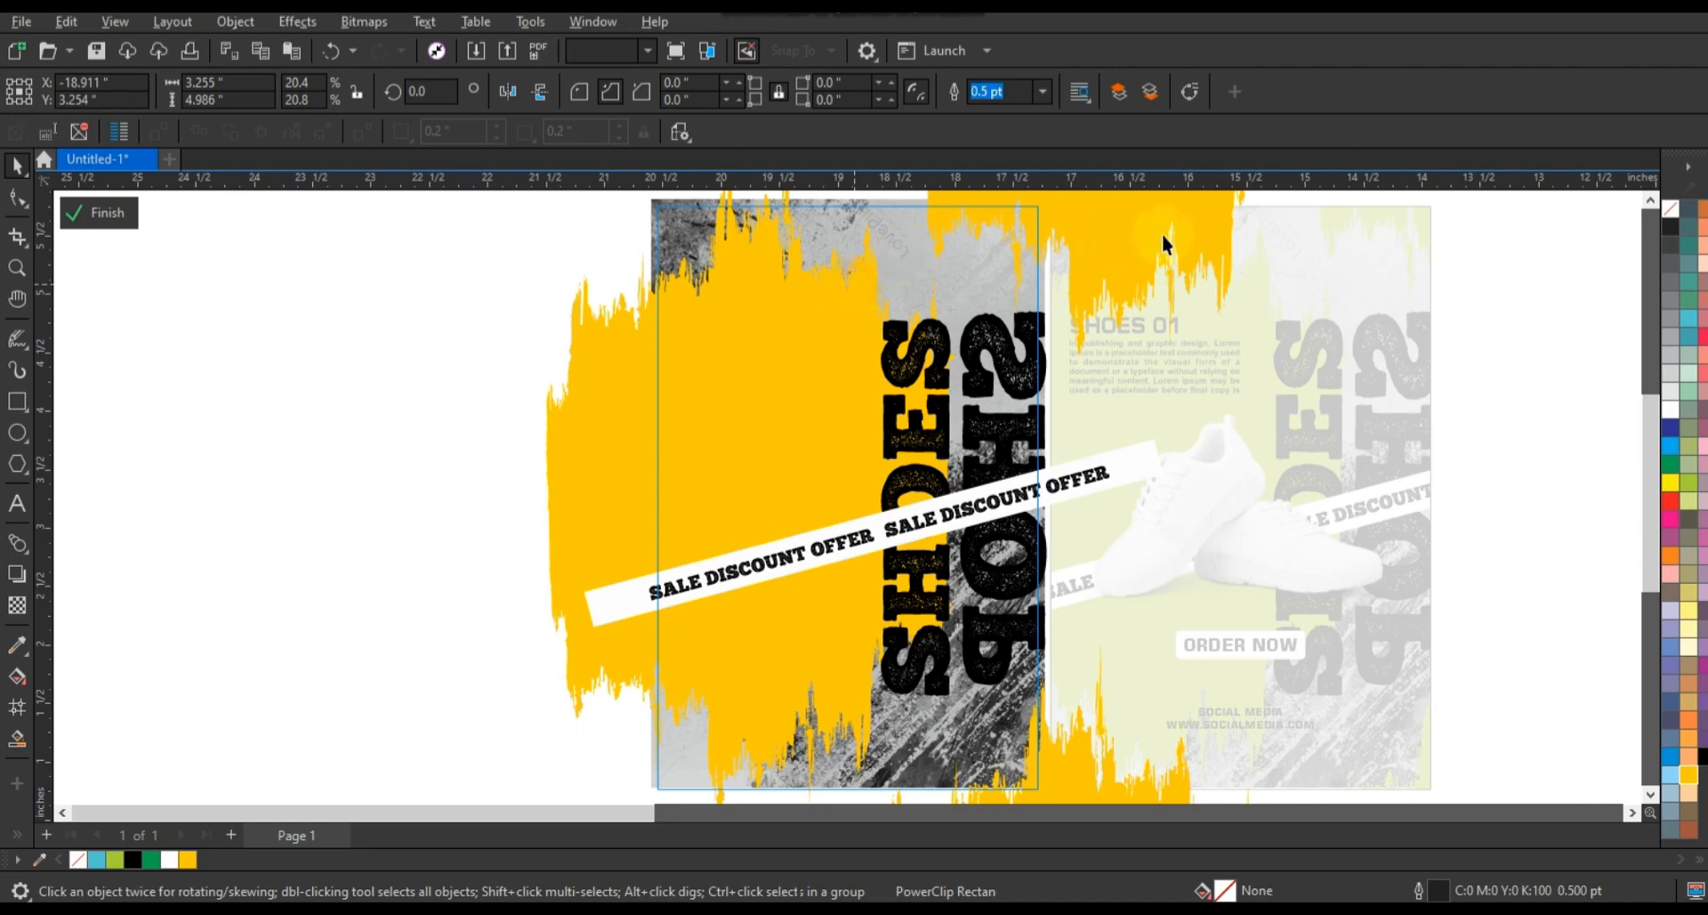
left_click(573, 376)
left_click(558, 381)
left_click(1197, 243, "shift")
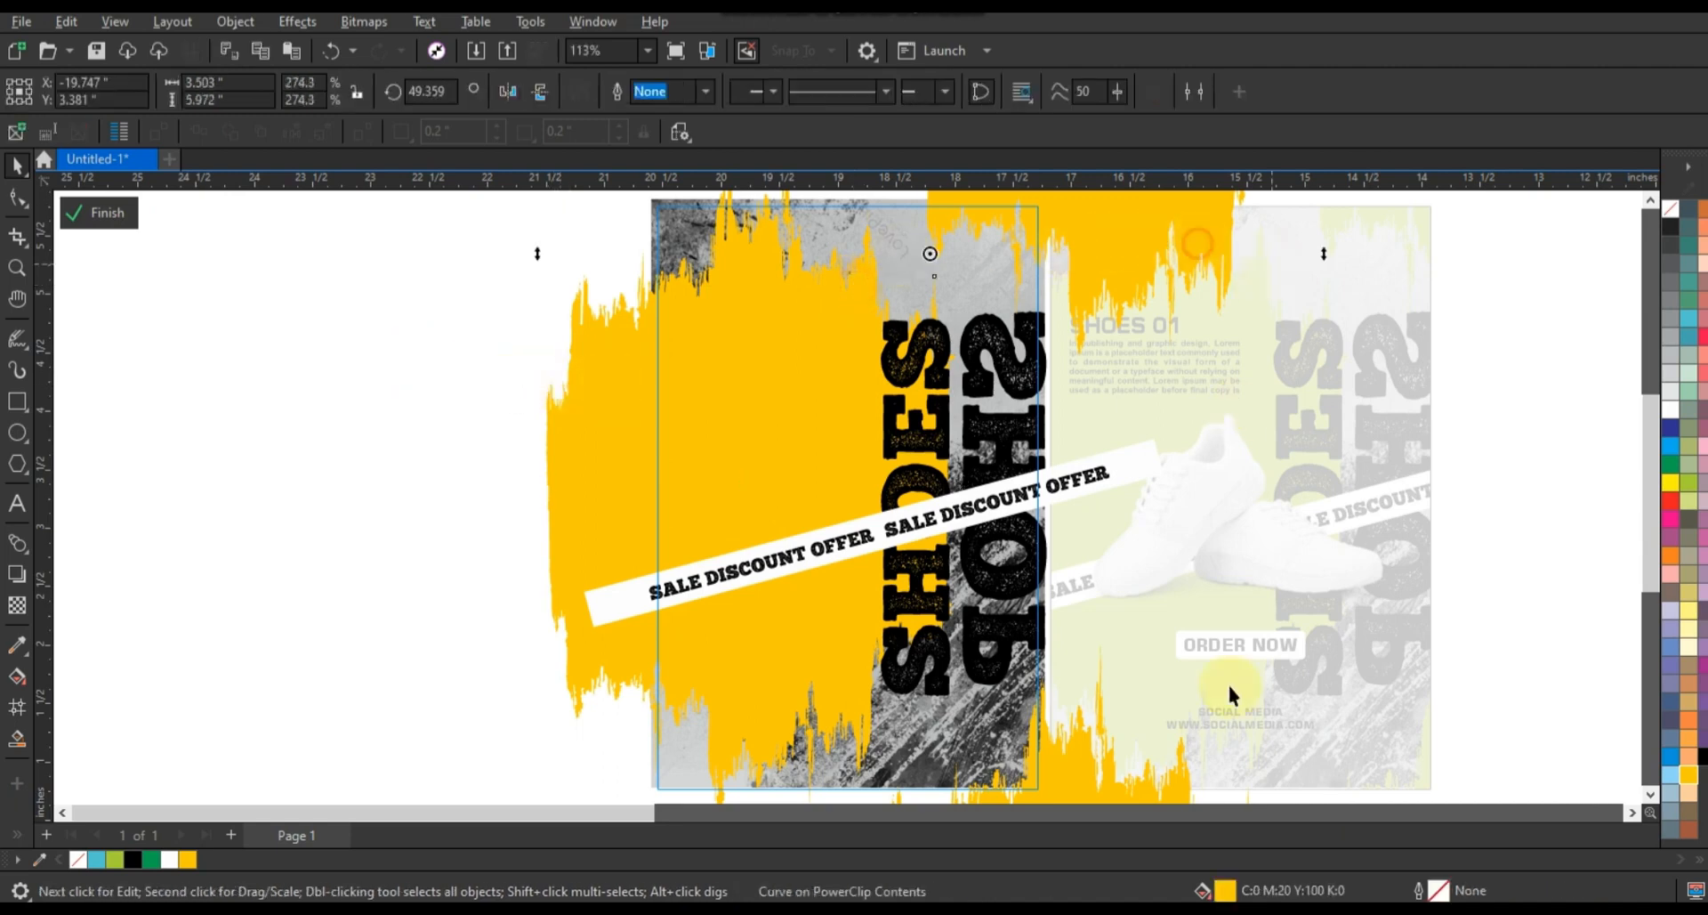
left_click(1182, 773, "shift")
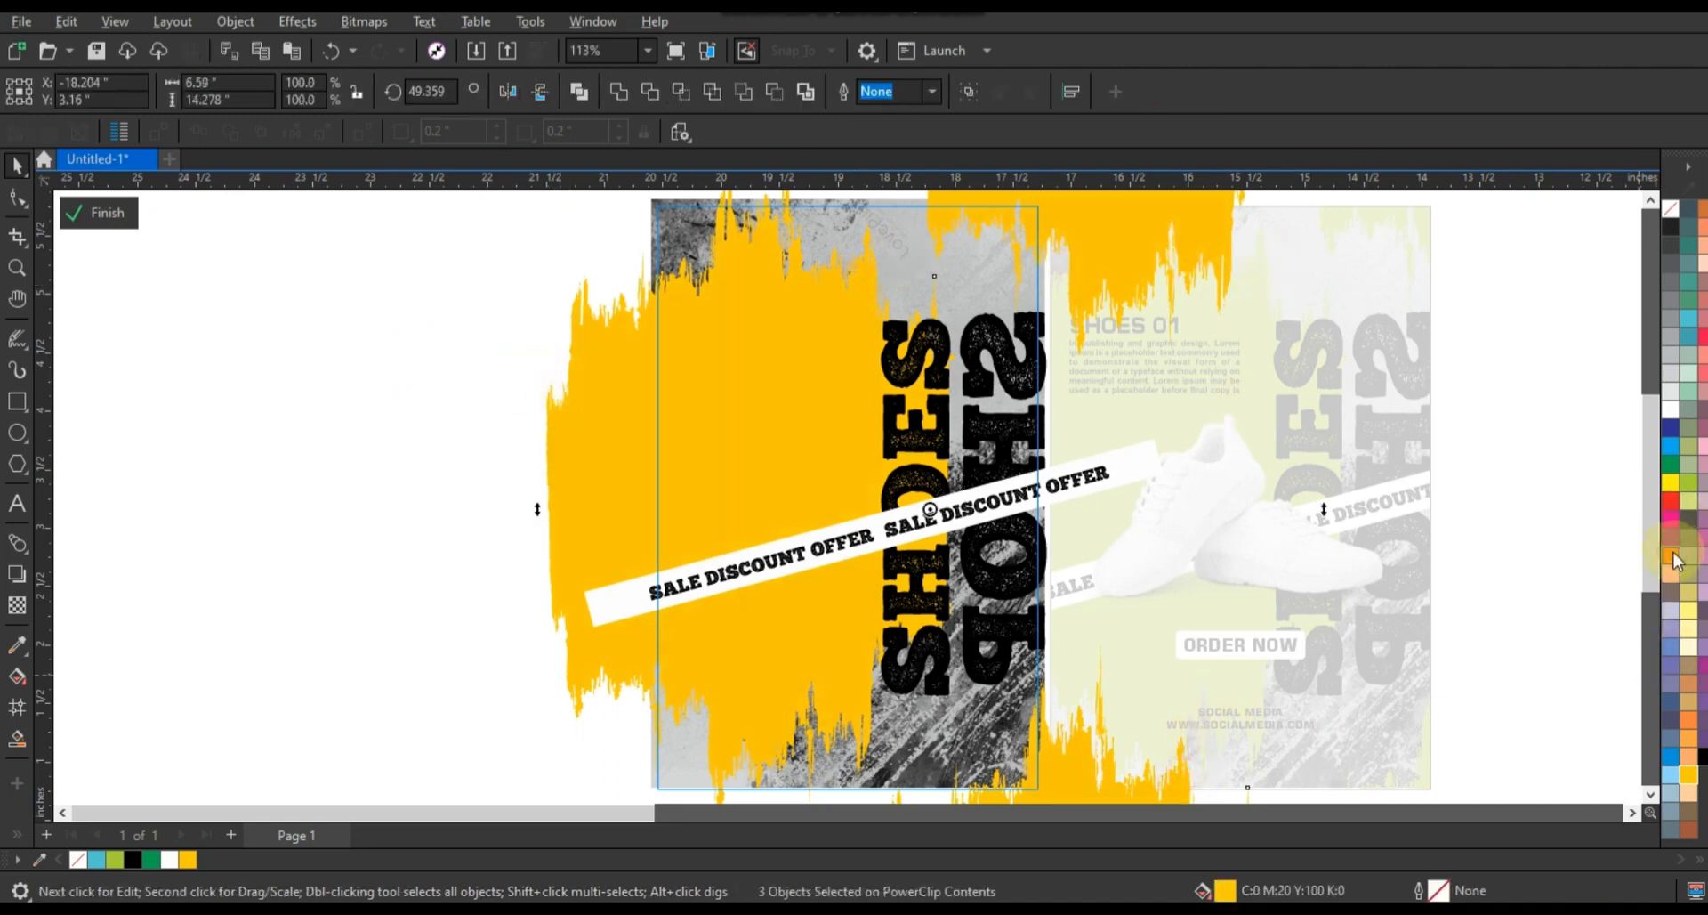
left_click(1507, 499, "ctrl")
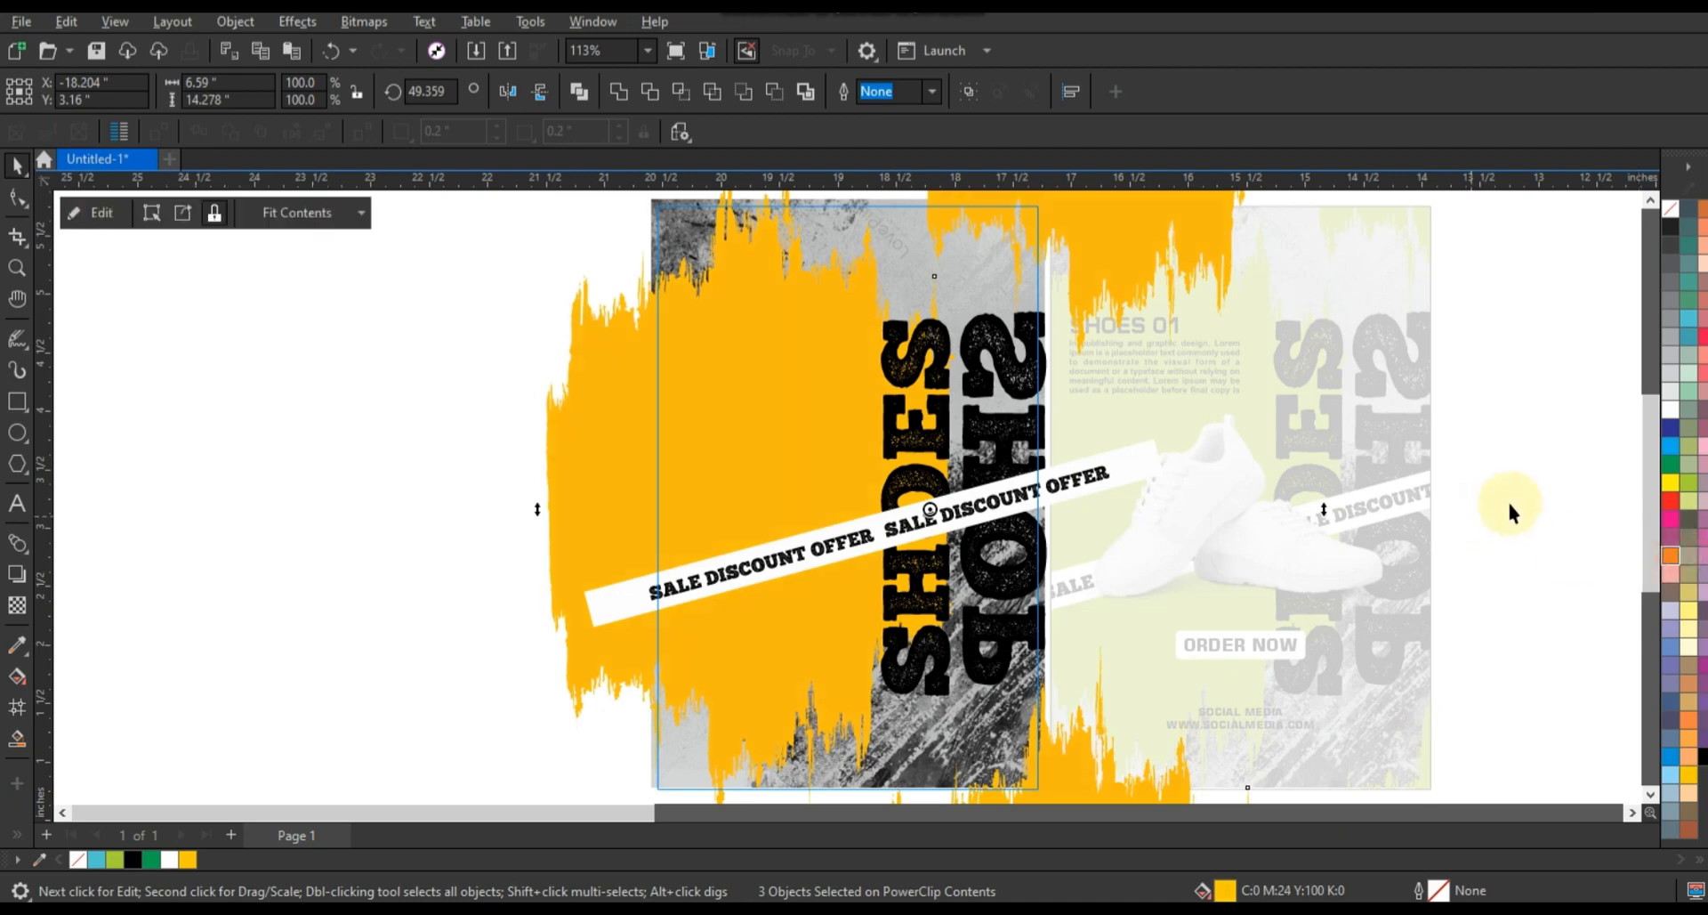
left_click(1507, 499)
Step: Preview the orange and green posters side by side in full screen
scroll(1023, 516, "down", 2)
left_click_drag(637, 248, 1284, 680)
scroll(1284, 681, "up", 2)
key("F9")
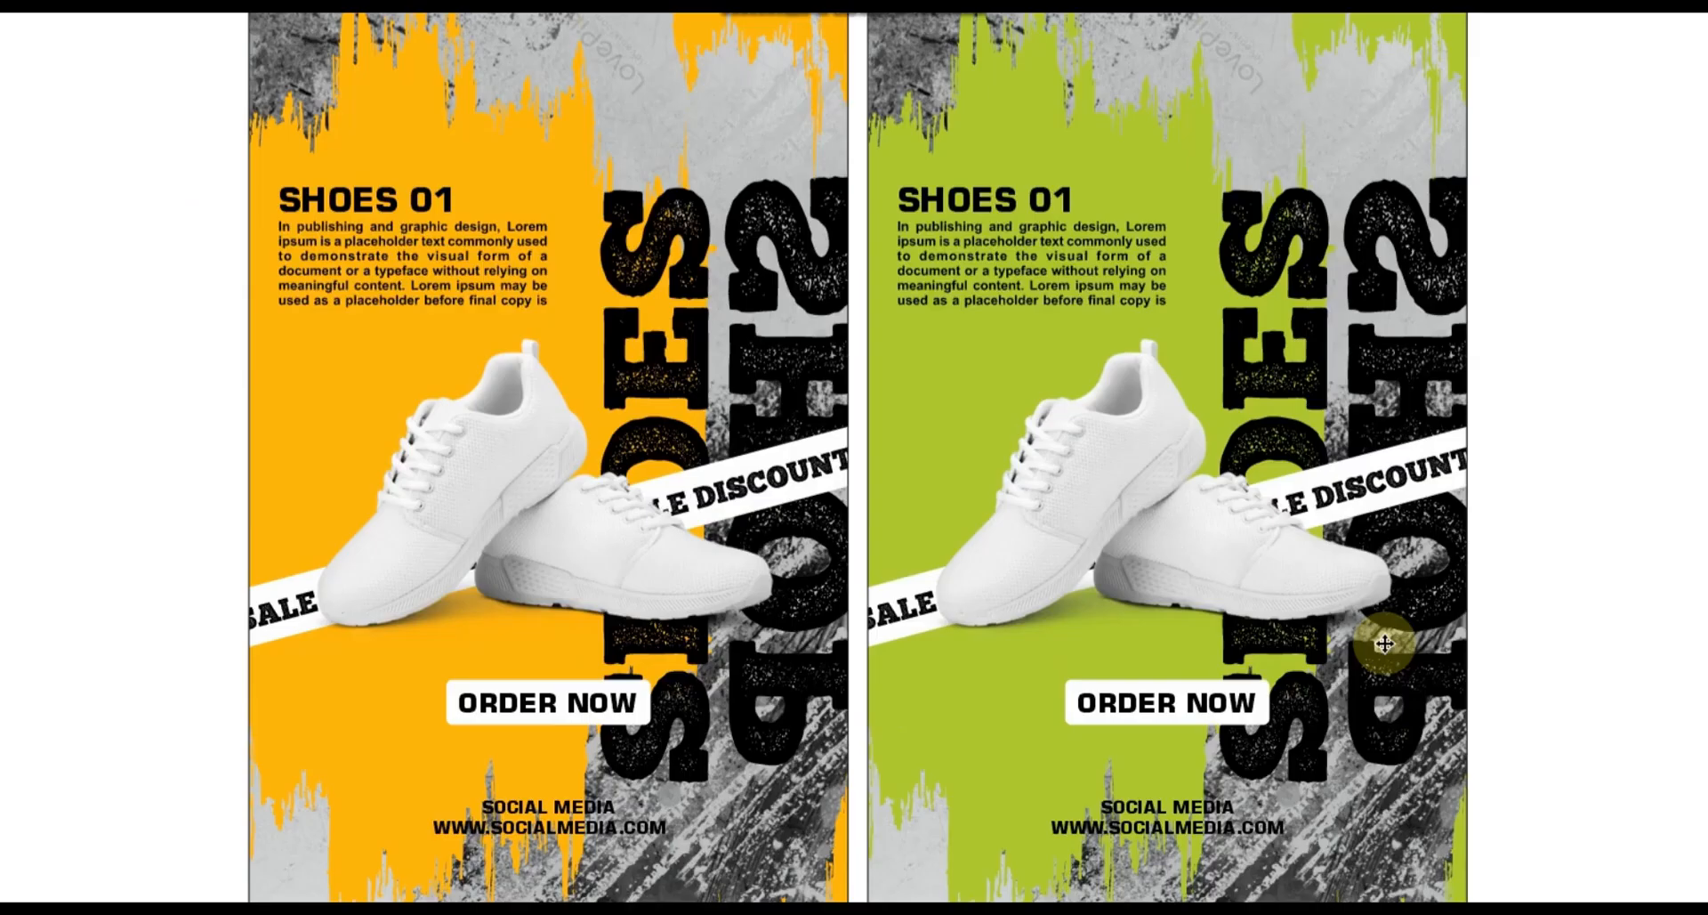